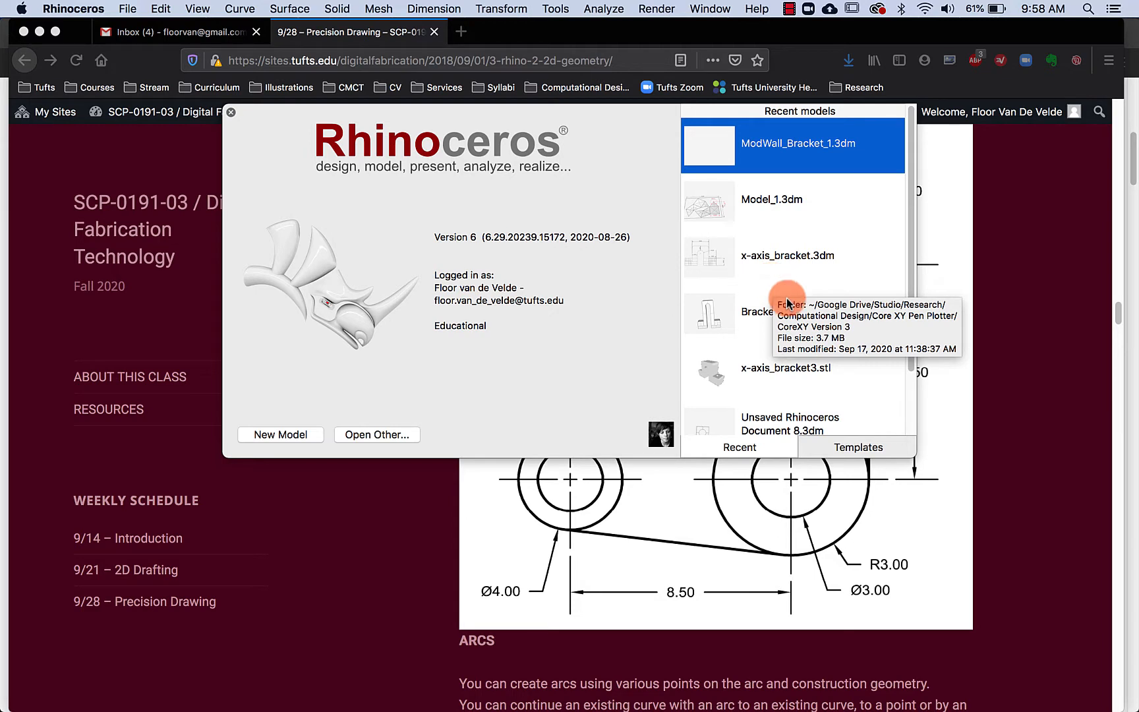
- Create a new model from the Small Objects - Inches template
left_click(840, 448)
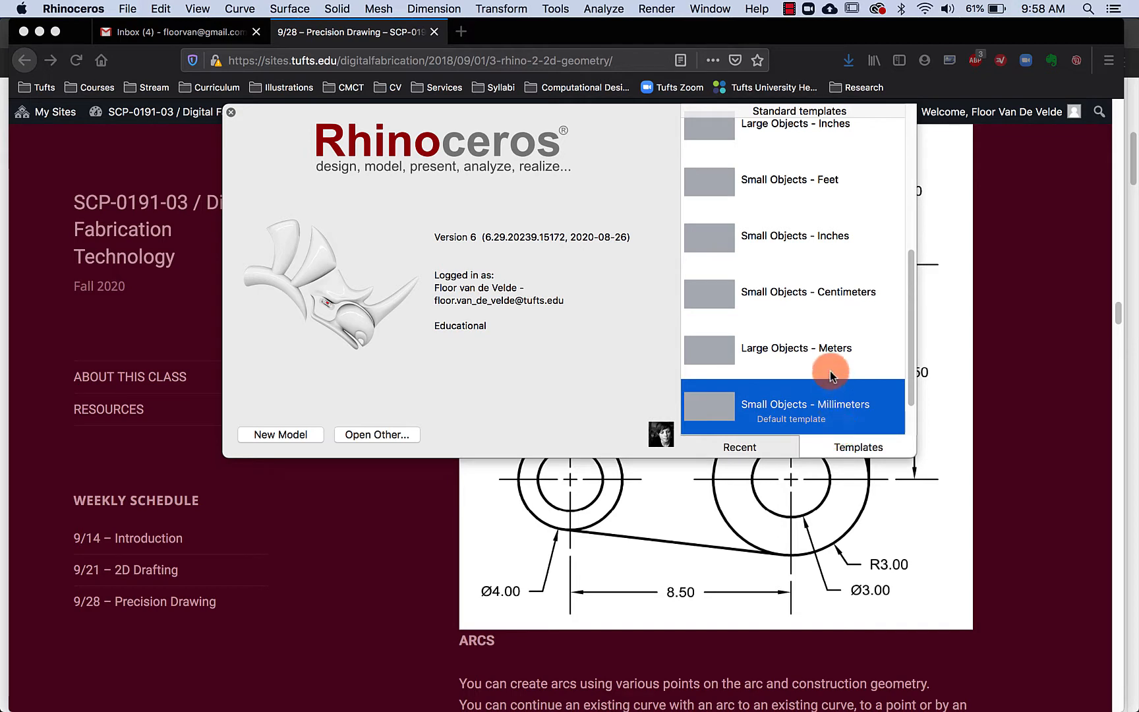
left_click(821, 244)
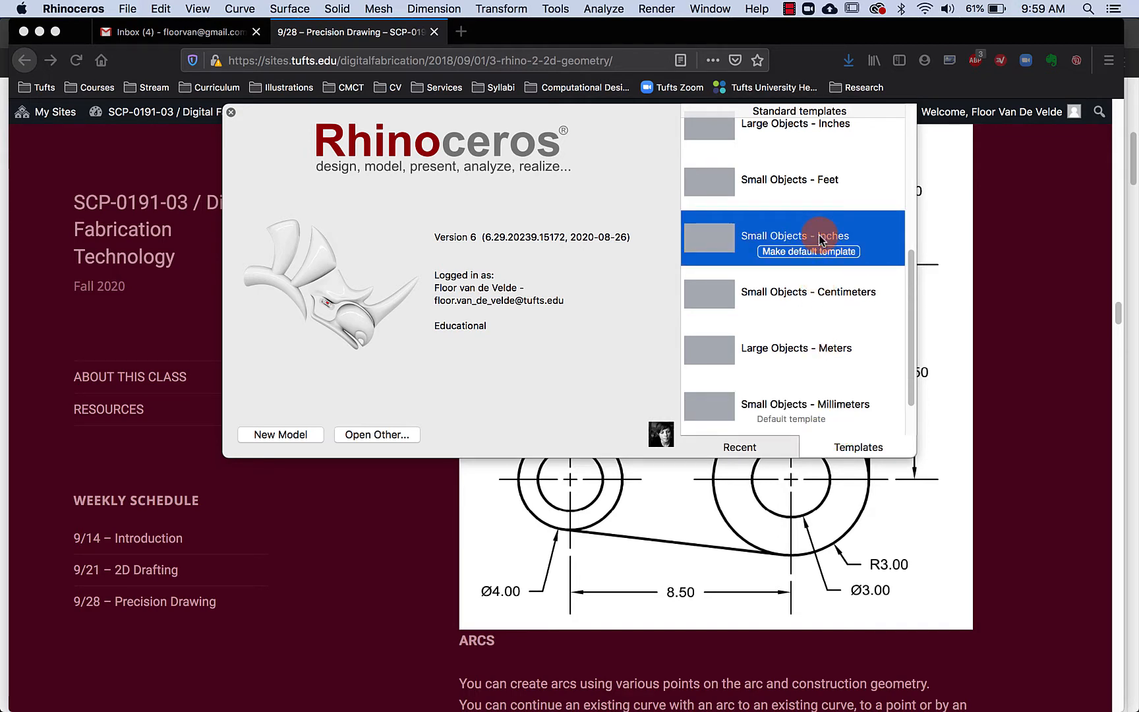
double_click(821, 239)
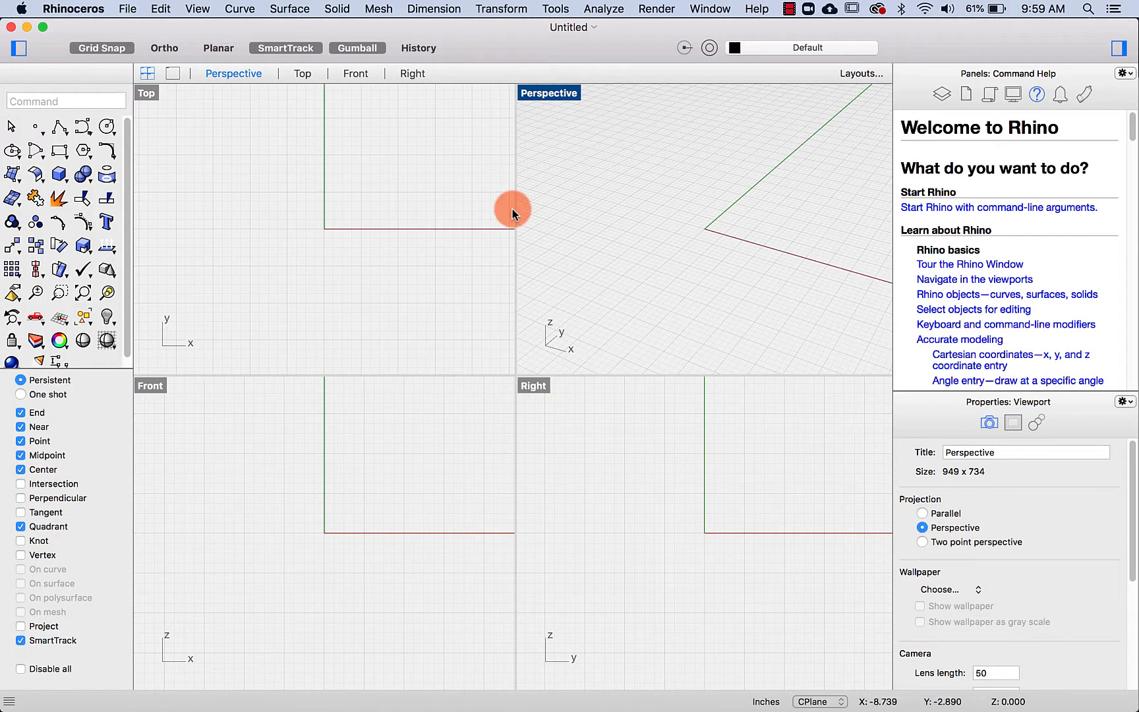
- Maximize the Top viewport so that it fills the modelling area
left_click(150, 92)
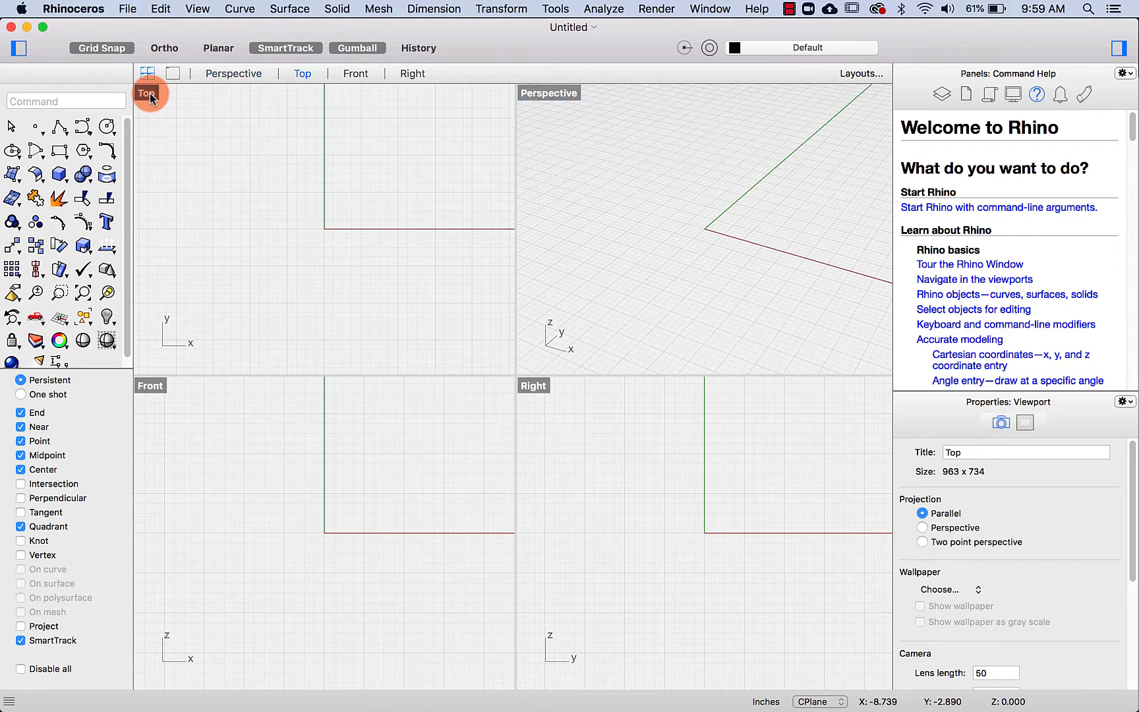
double_click(149, 92)
right_click_drag(280, 211, 280, 298)
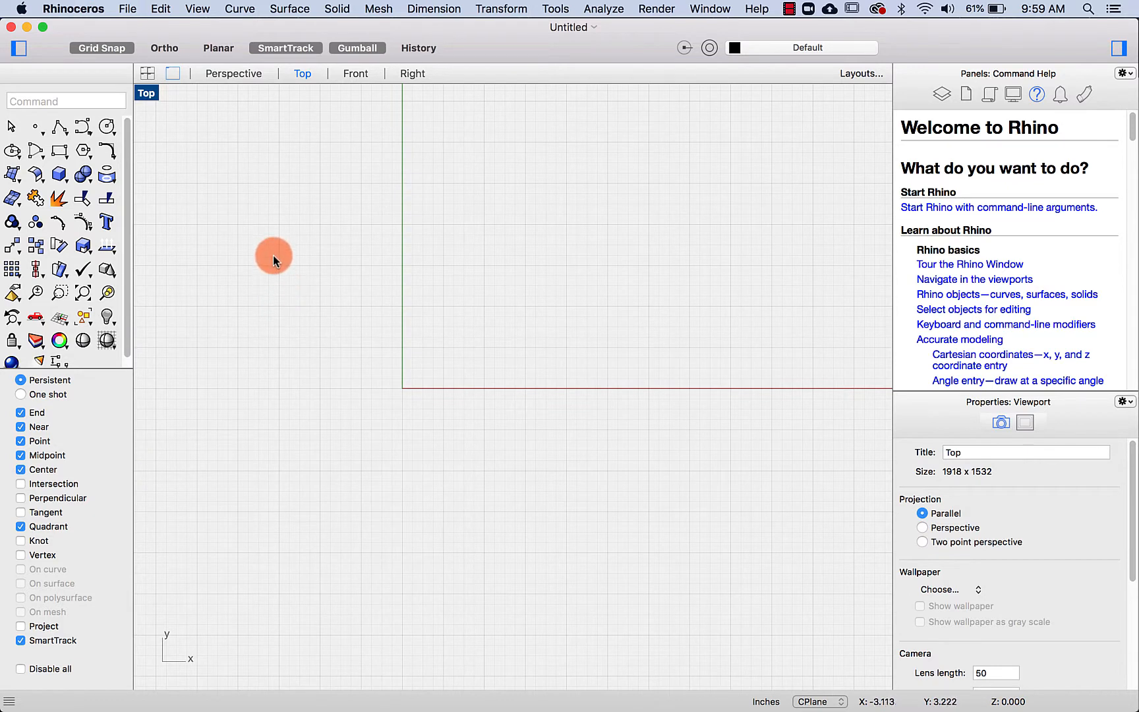
- Insert Screen-Shot-2019-01-31-at-5.35.54-PM.png from the Desktop as a Picture in the Top view, with its first corner at the origin
type("Picture")
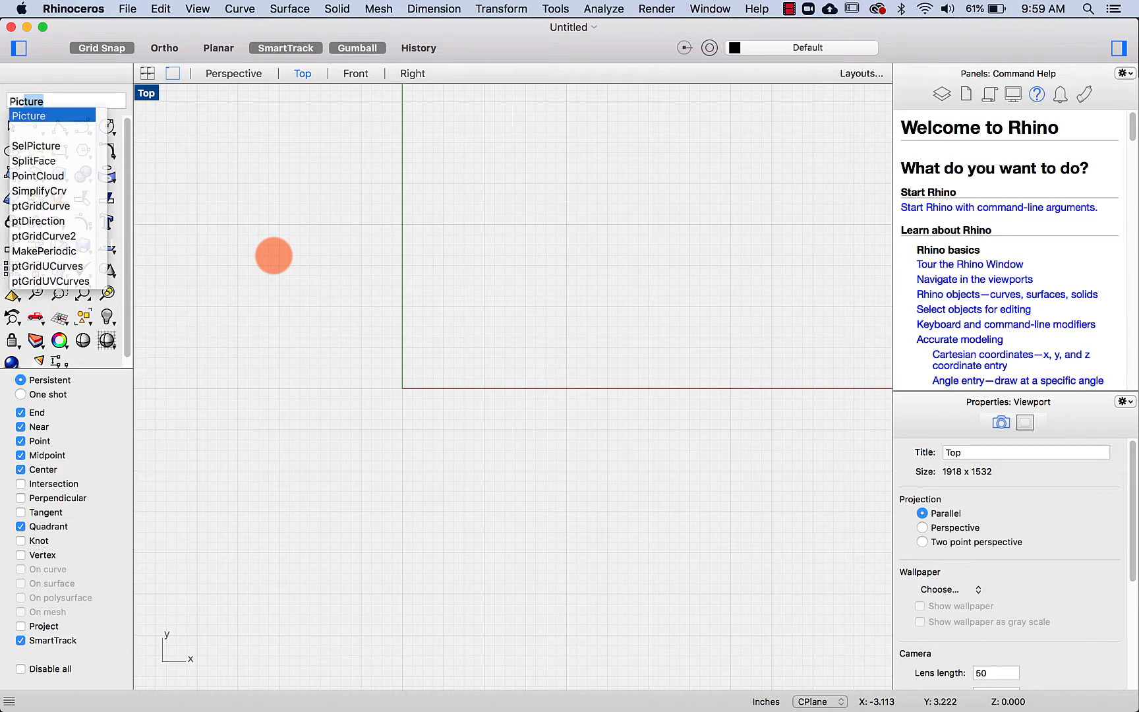
key("Return")
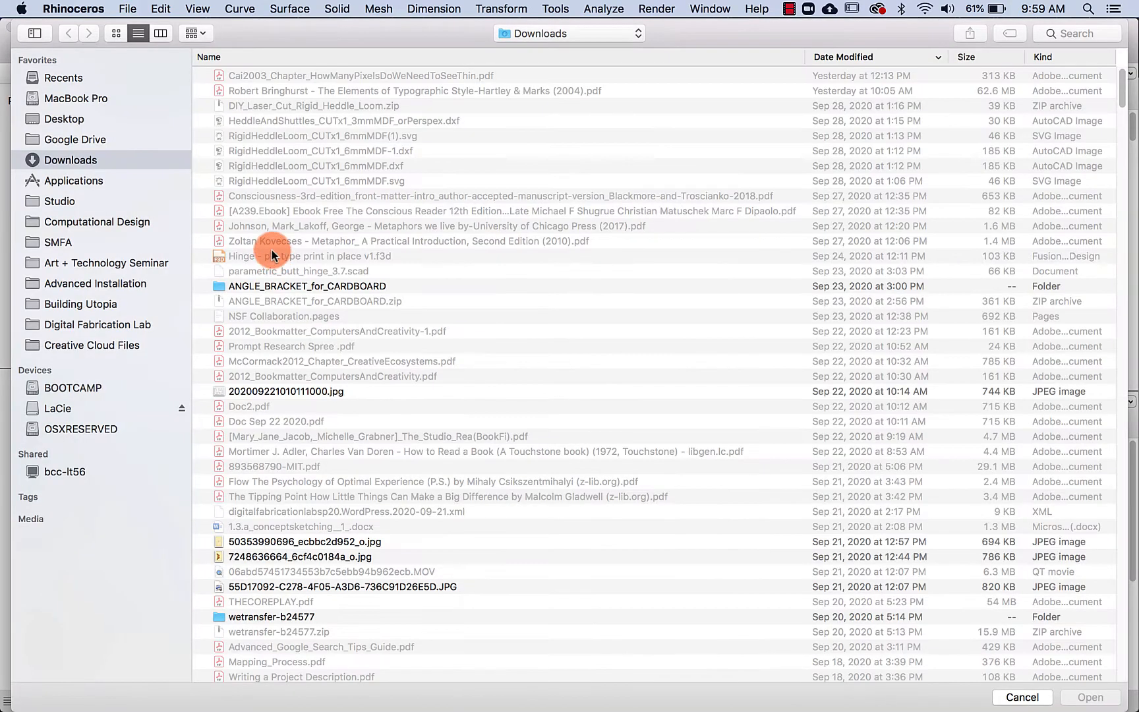
left_click(76, 119)
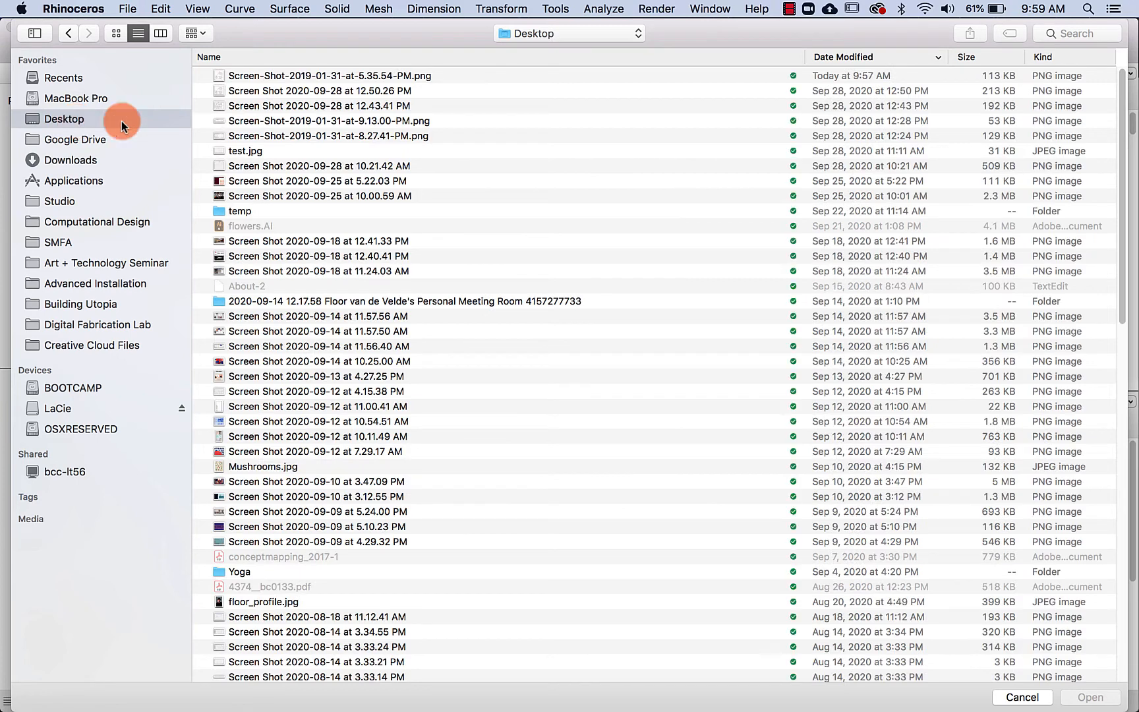
left_click(341, 77)
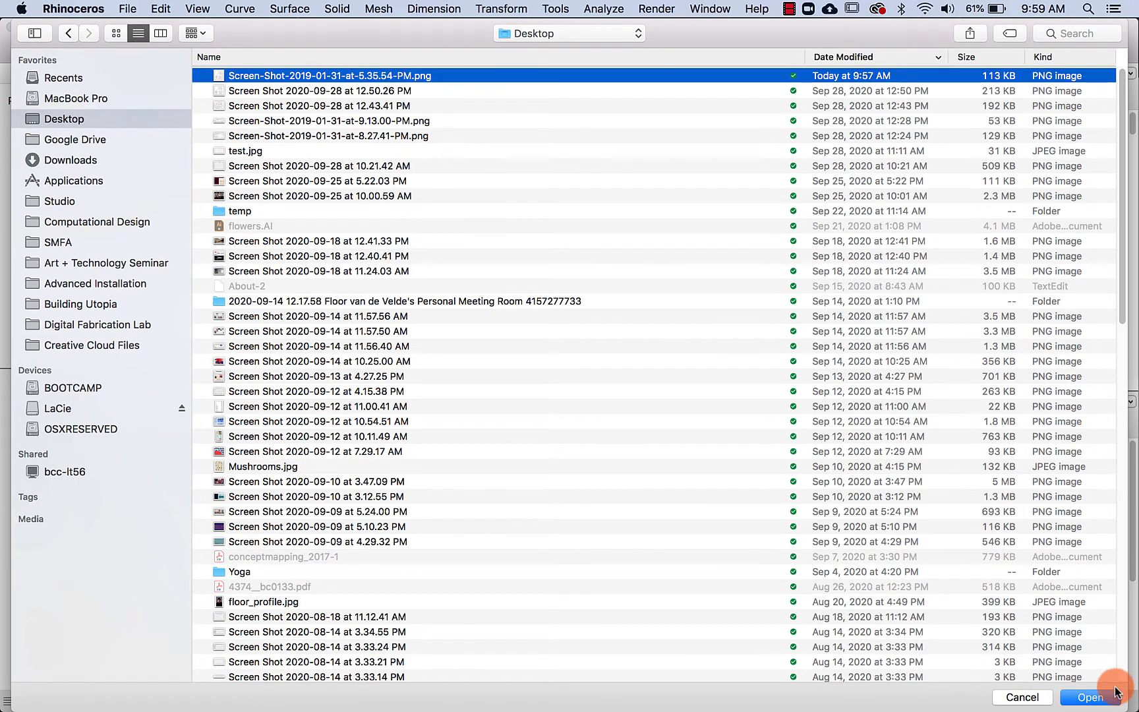
left_click(1105, 697)
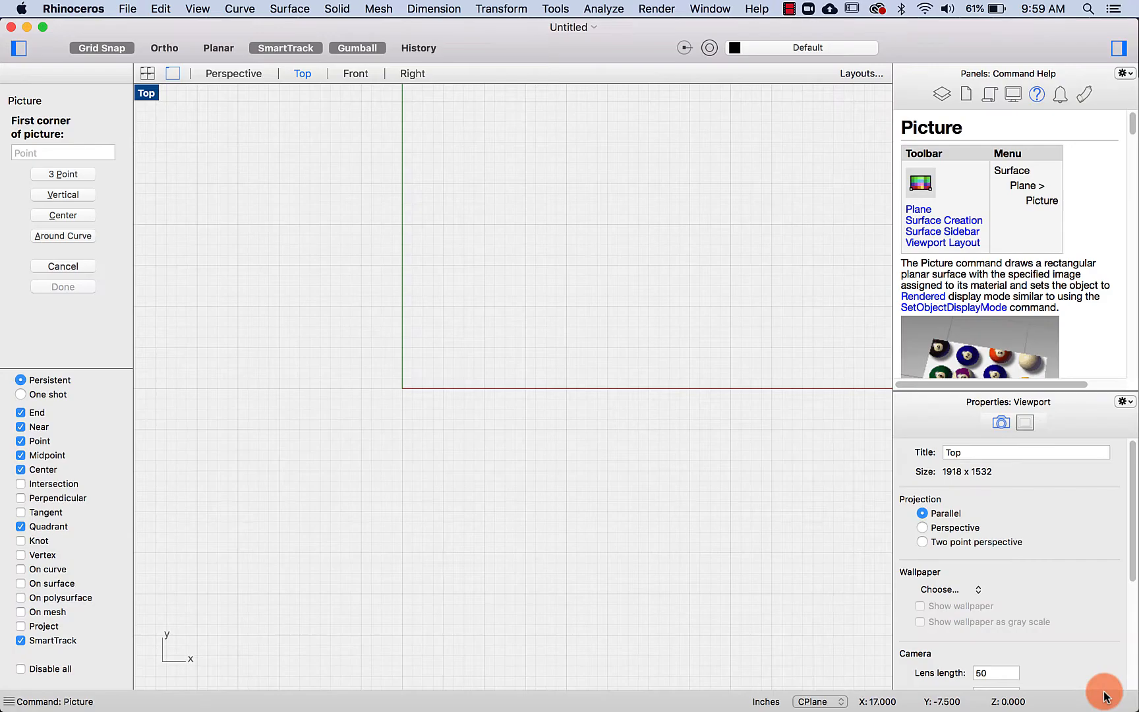
left_click(403, 388)
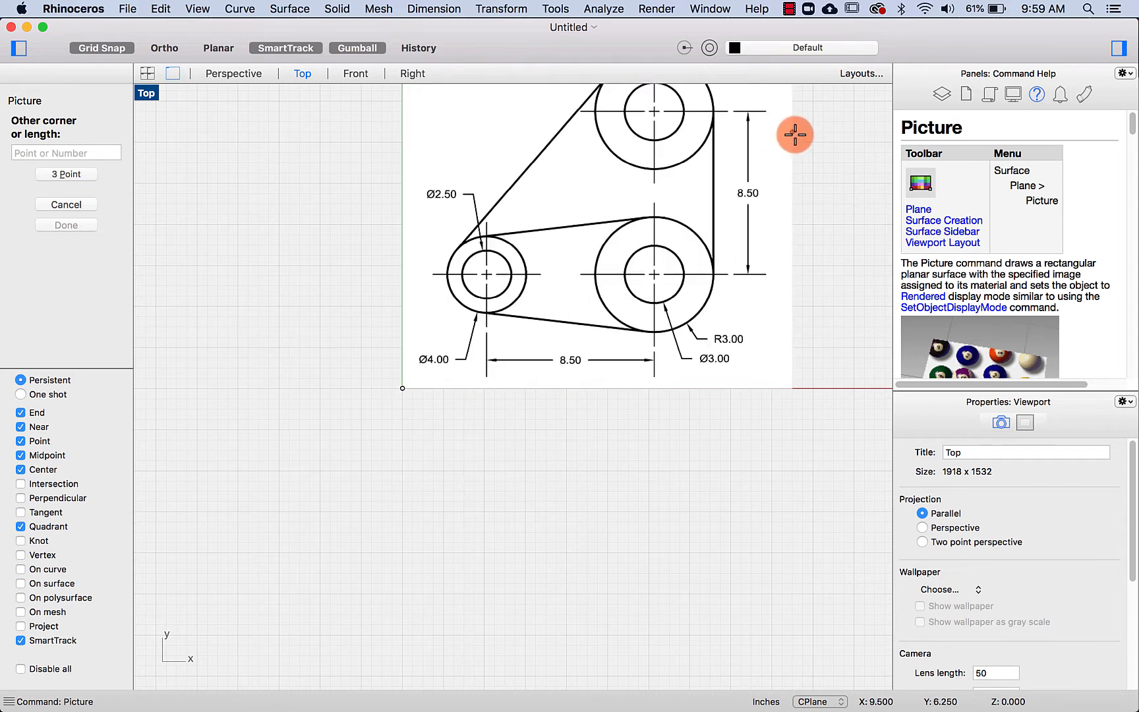
left_click(794, 135)
left_click(751, 226)
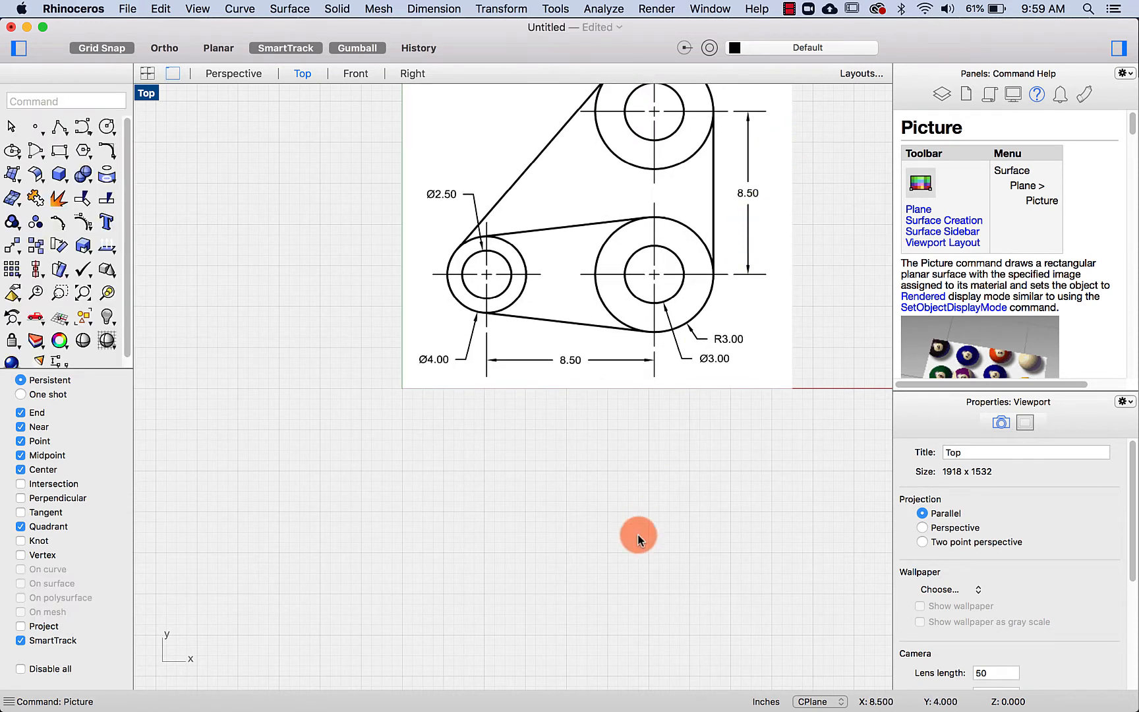
- Move the reference picture horizontally to the negative-X side of the origin, clear of the Y axis
left_click_drag(663, 194, 262, 196)
right_click_drag(542, 300, 555, 344)
left_click(712, 462)
scroll(683, 350, "down", 2)
scroll(607, 342, "down", 2)
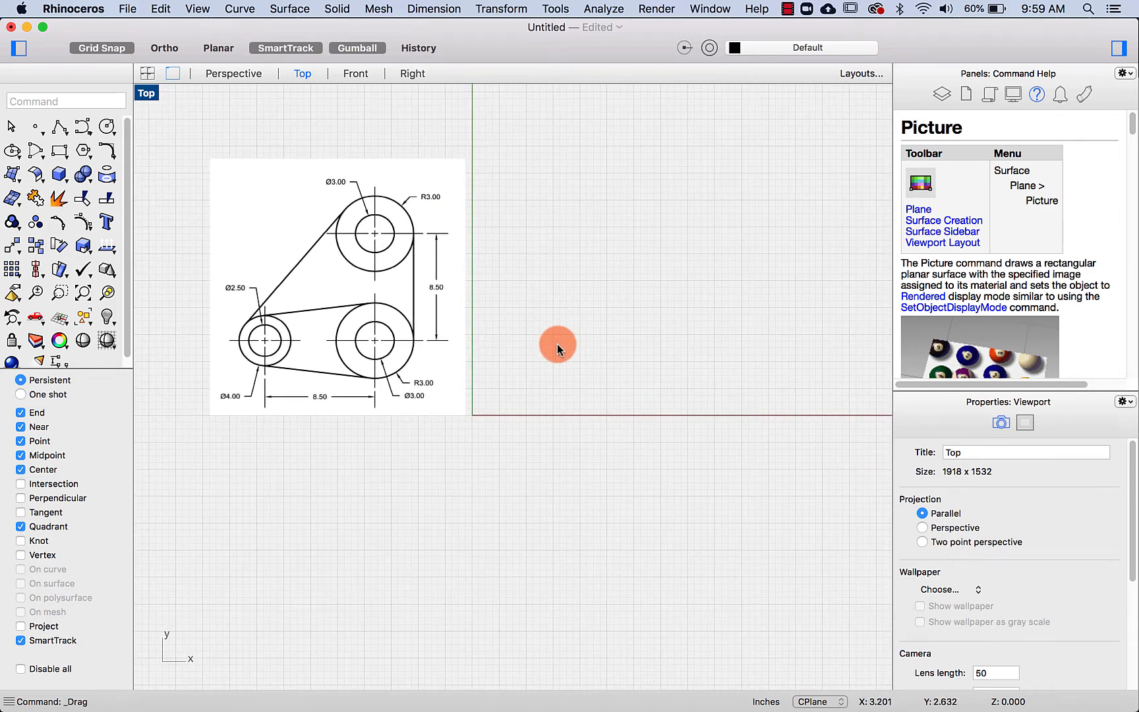
- Use the Grid command to hide the grid and the grid axes in the active viewport
type("grid")
key("Return")
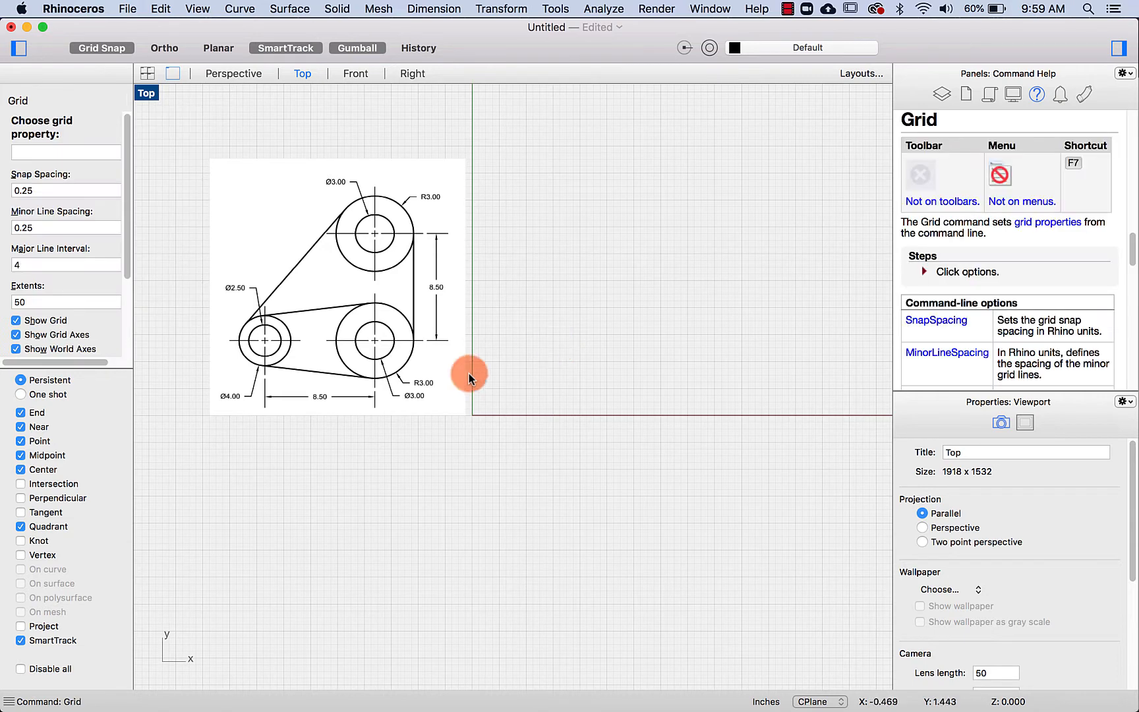
left_click(16, 321)
scroll(17, 324, "down", 4)
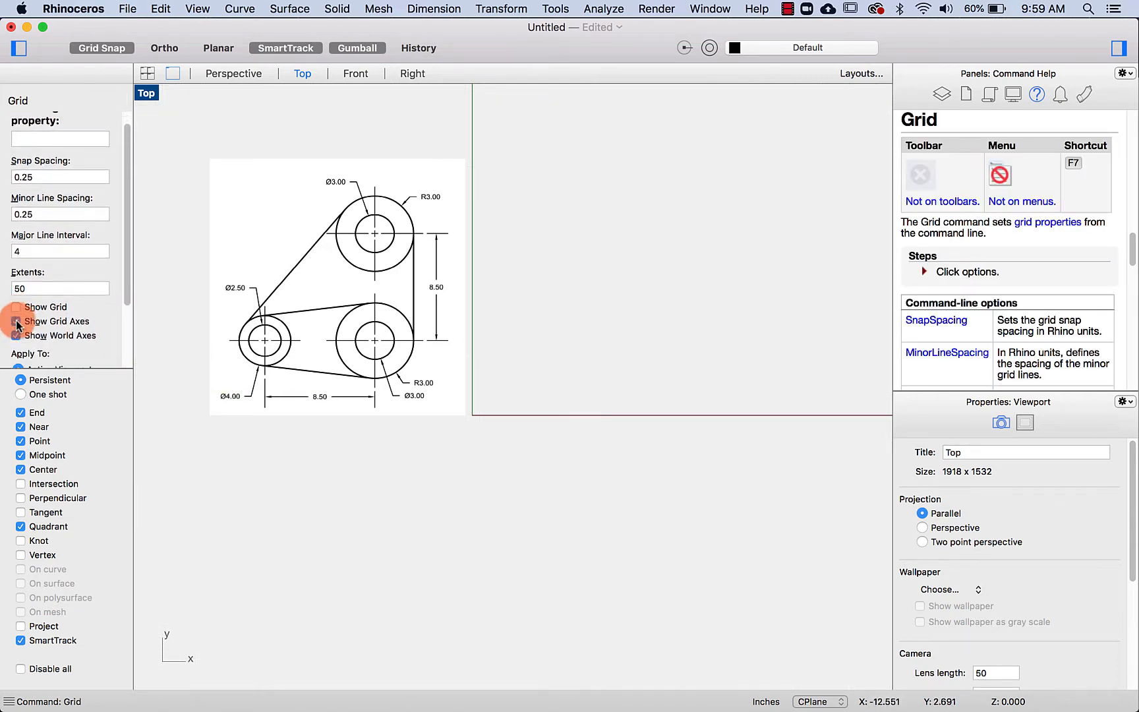
left_click(16, 321)
left_click(17, 306)
scroll(17, 306, "up", 4)
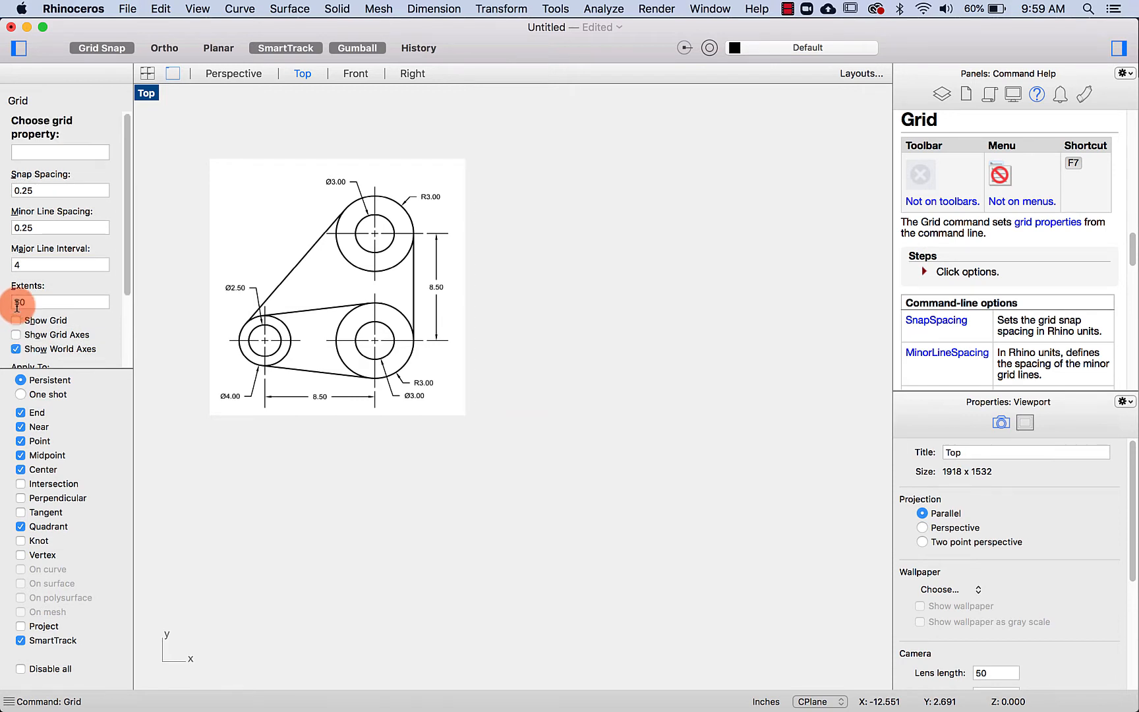
scroll(38, 330, "down", 10)
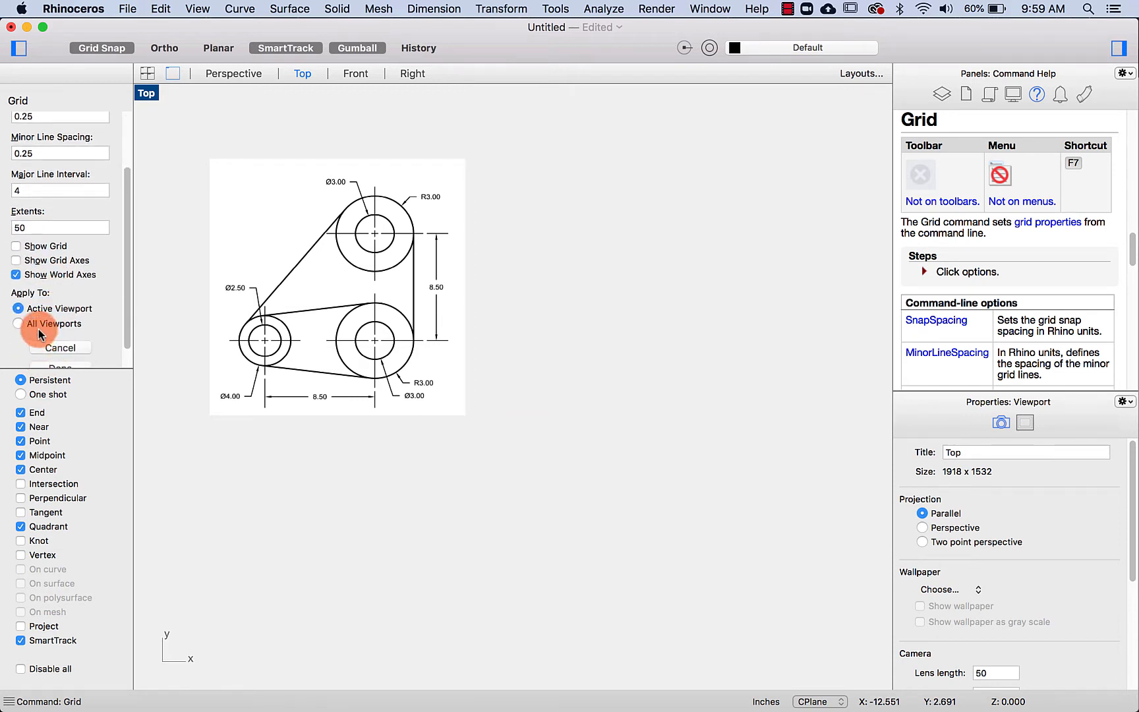
scroll(39, 350, "down", 3)
left_click(36, 343)
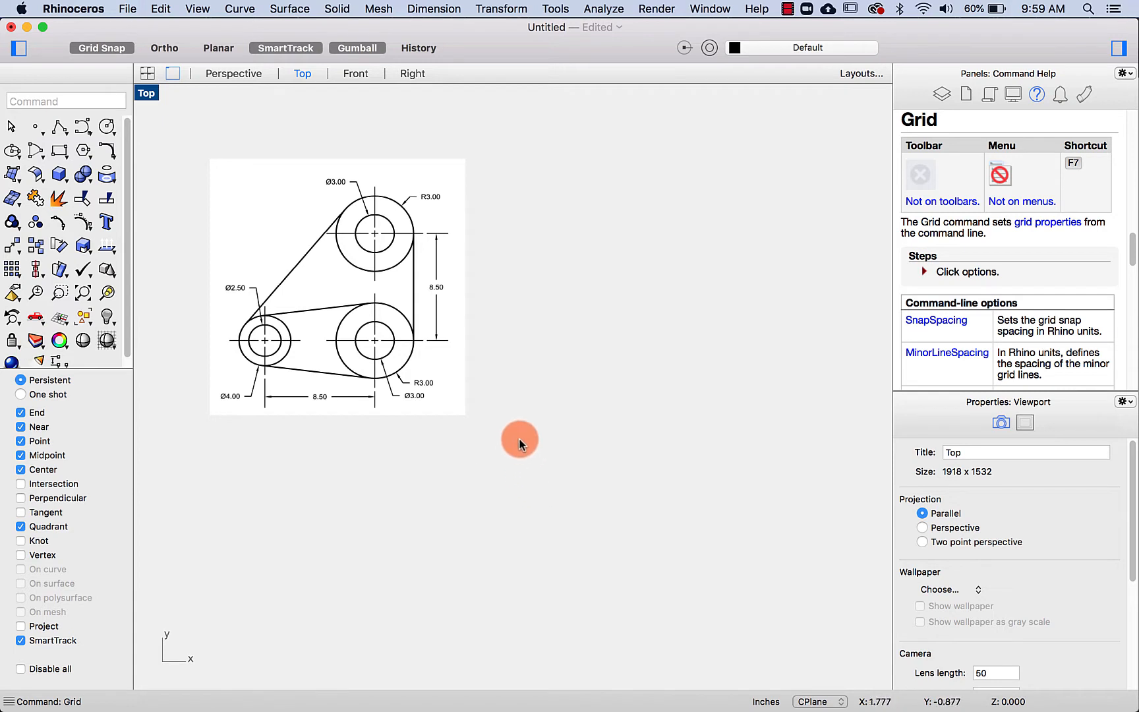
- Draw a circle with a diameter of 3 inches in the empty area to the right of the reference picture
mouse_move(522, 441)
right_mouse_down()
mouse_move(530, 464)
mouse_move(528, 454)
right_mouse_up()
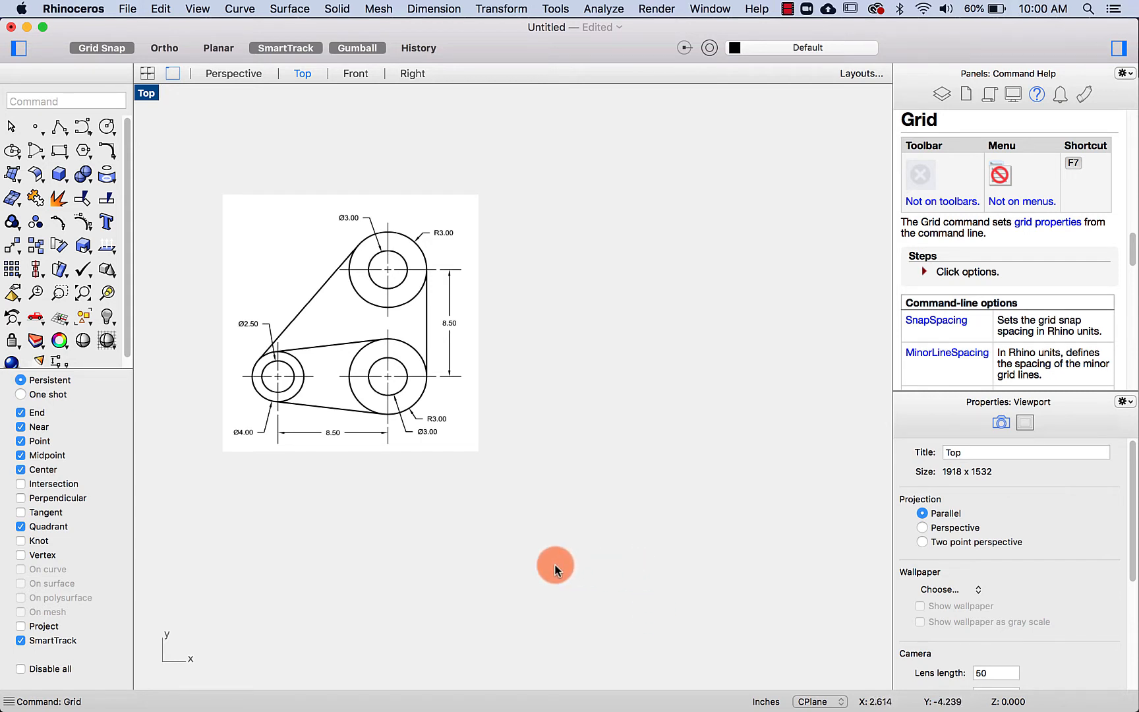
right_click_drag(545, 559, 528, 545)
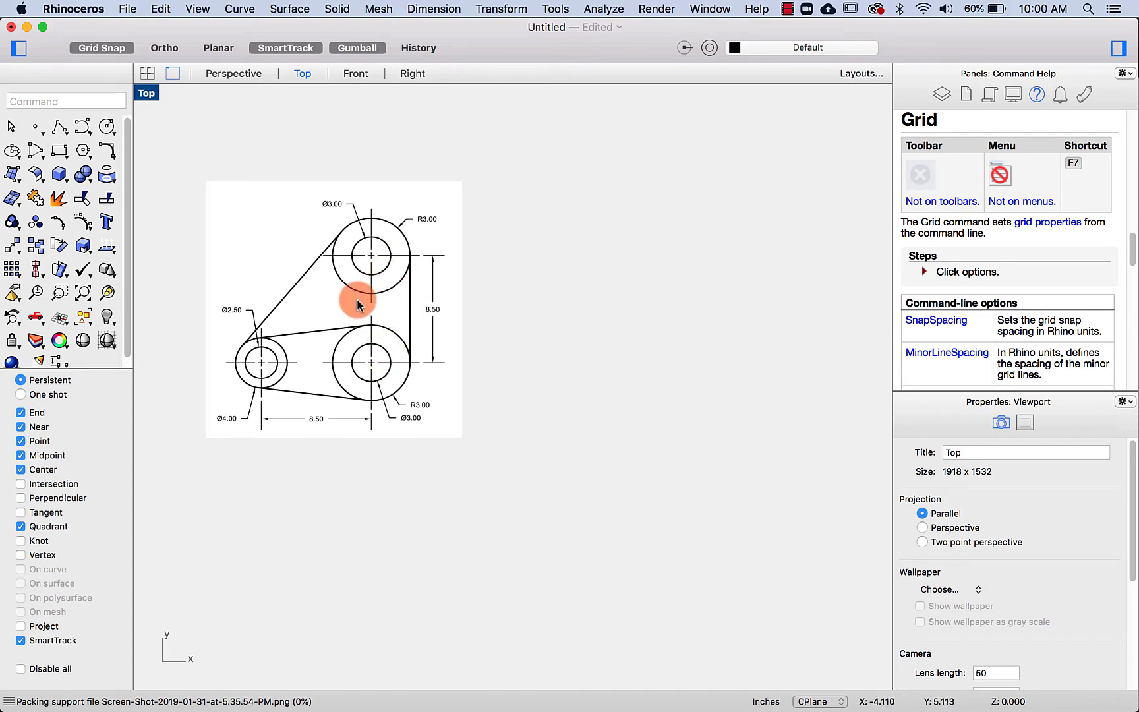
right_click_drag(481, 338, 424, 341)
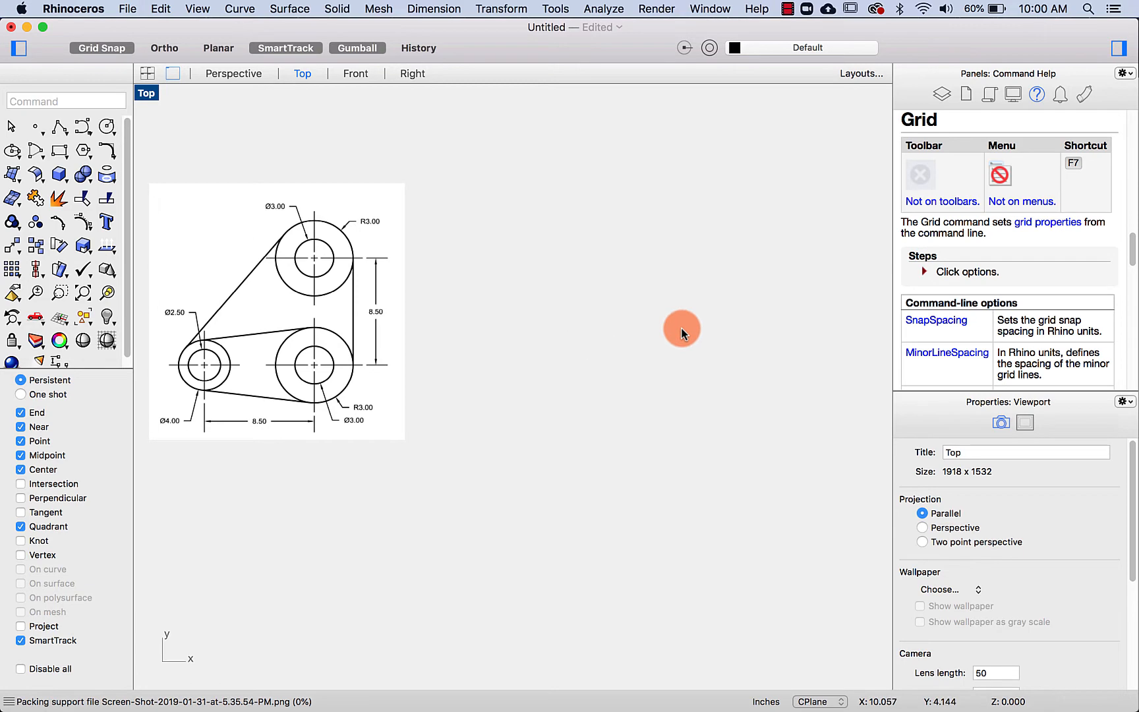
type("cir")
key("Return")
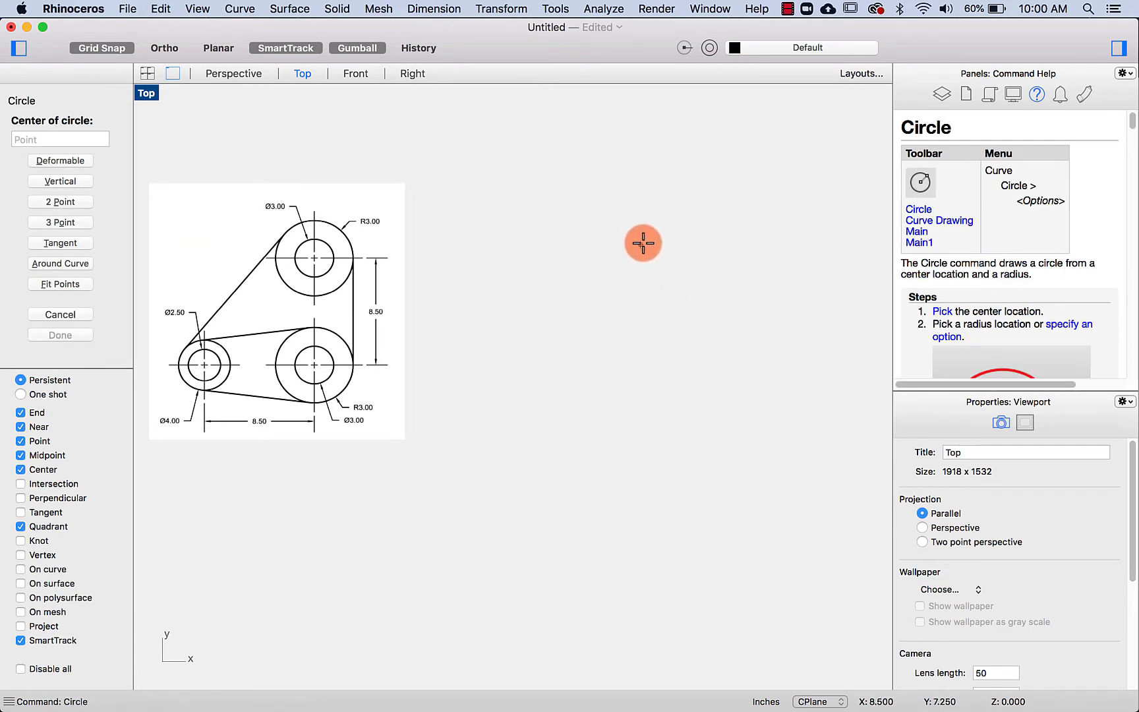
left_click(643, 243)
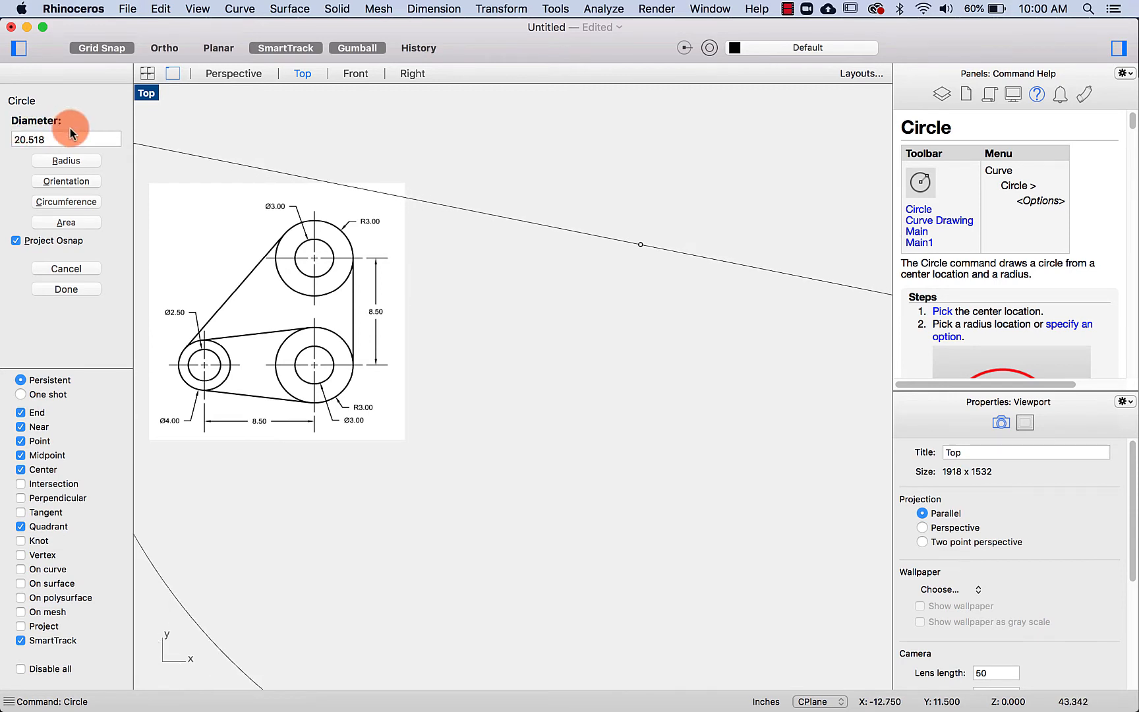
left_click(66, 161)
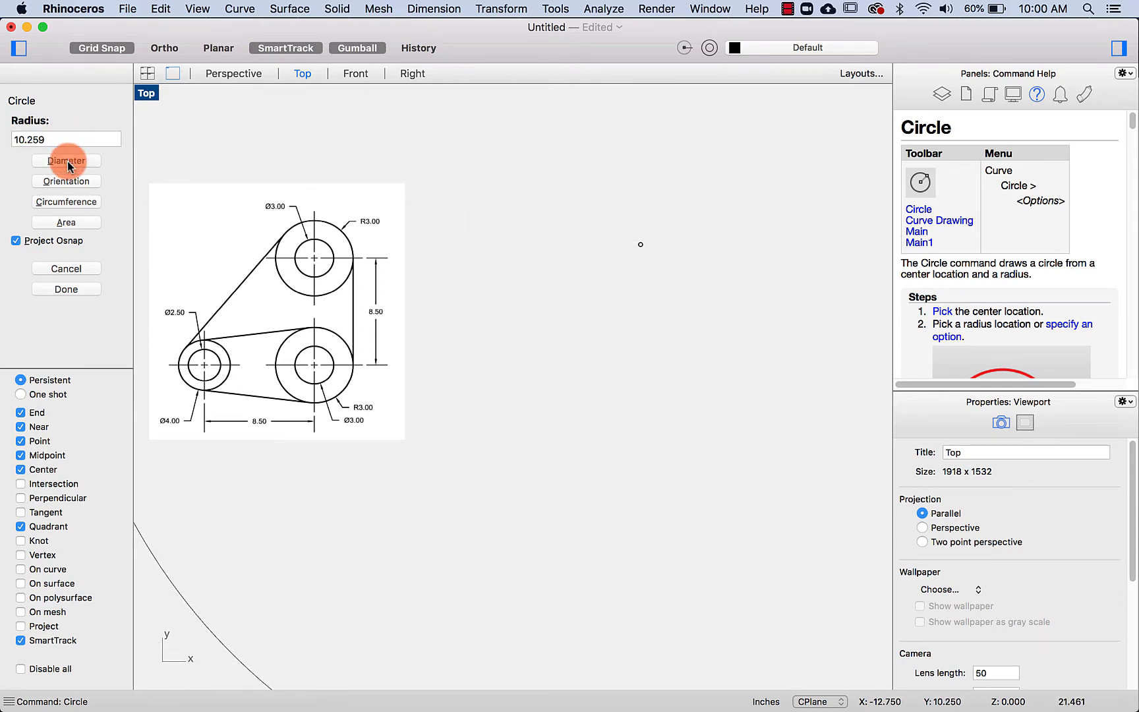
left_click(68, 161)
left_click_drag(46, 139, 6, 134)
type("3")
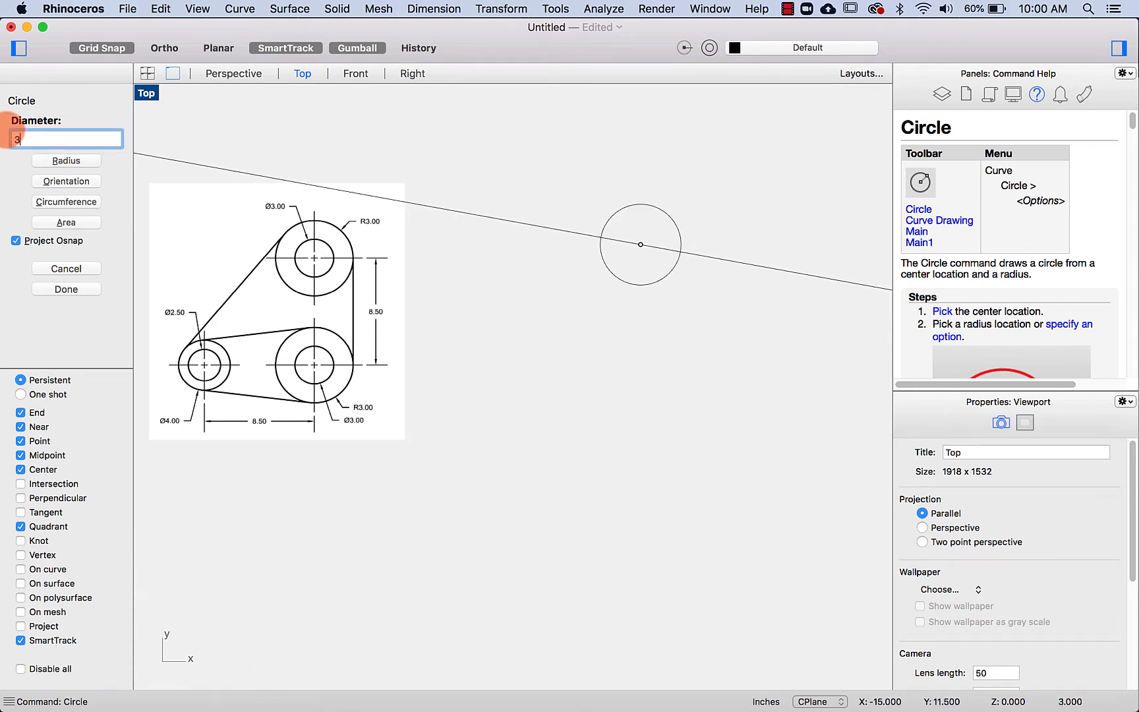
key("Return")
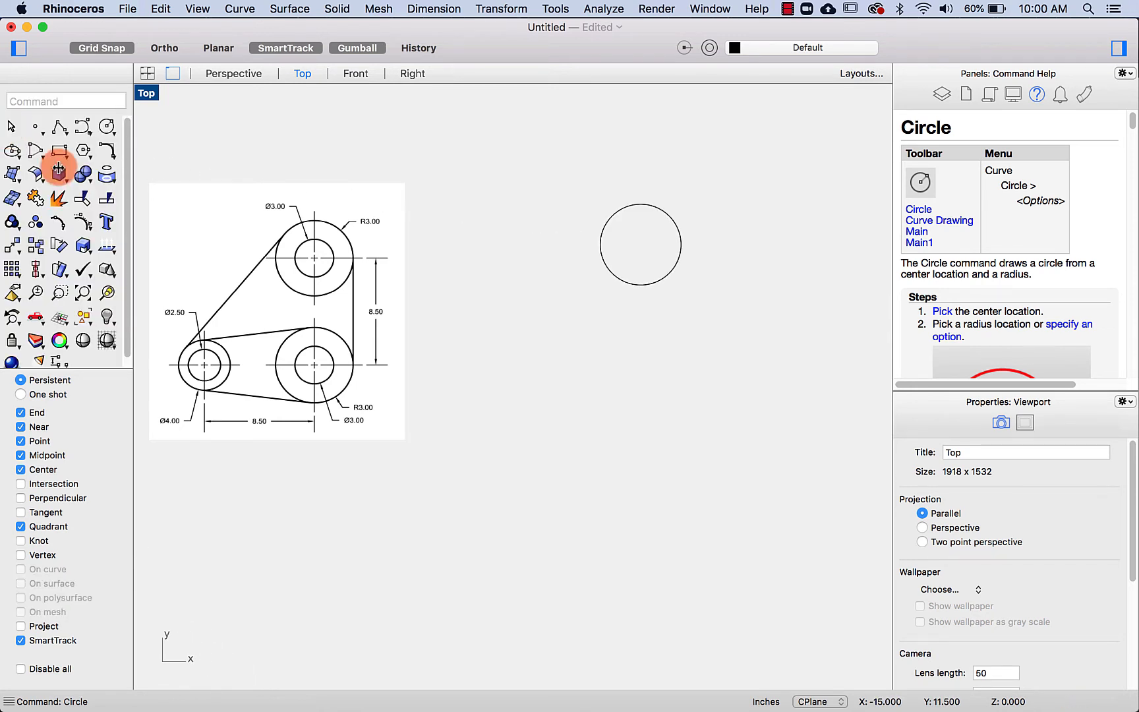
- Scale the reference picture up uniformly to a little more than twice its size
scroll(531, 333, "left", 5)
left_click(377, 333)
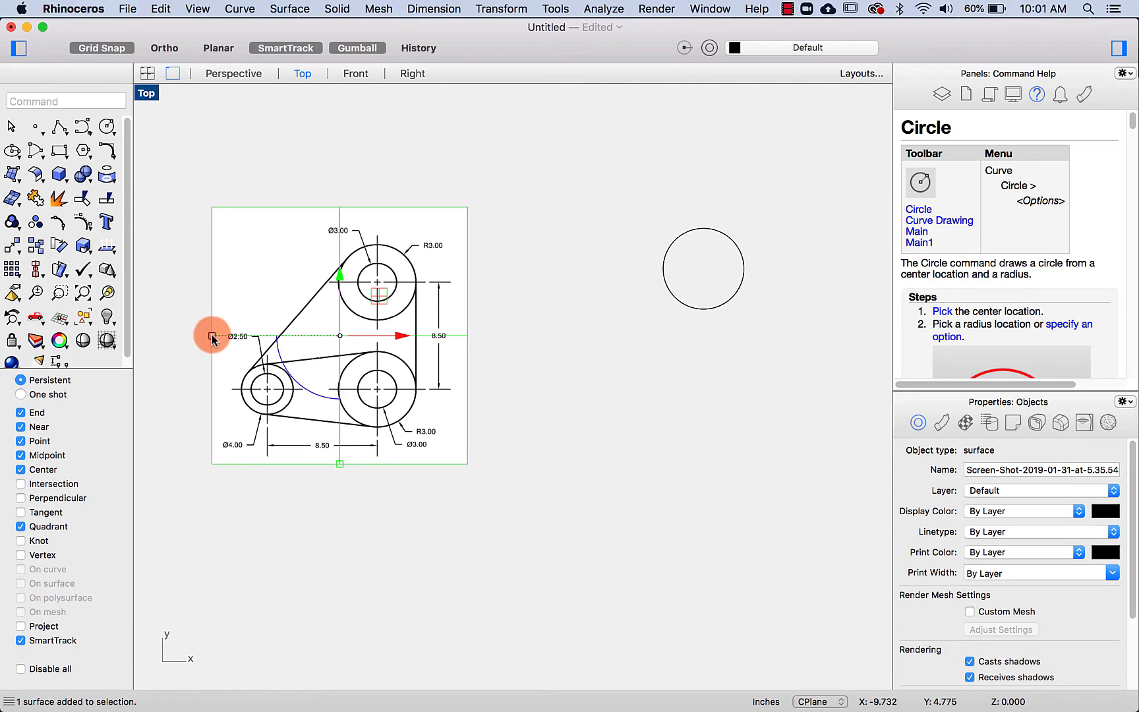
left_click_drag(212, 337, 53, 356, "shift")
scroll(298, 361, "down", 5)
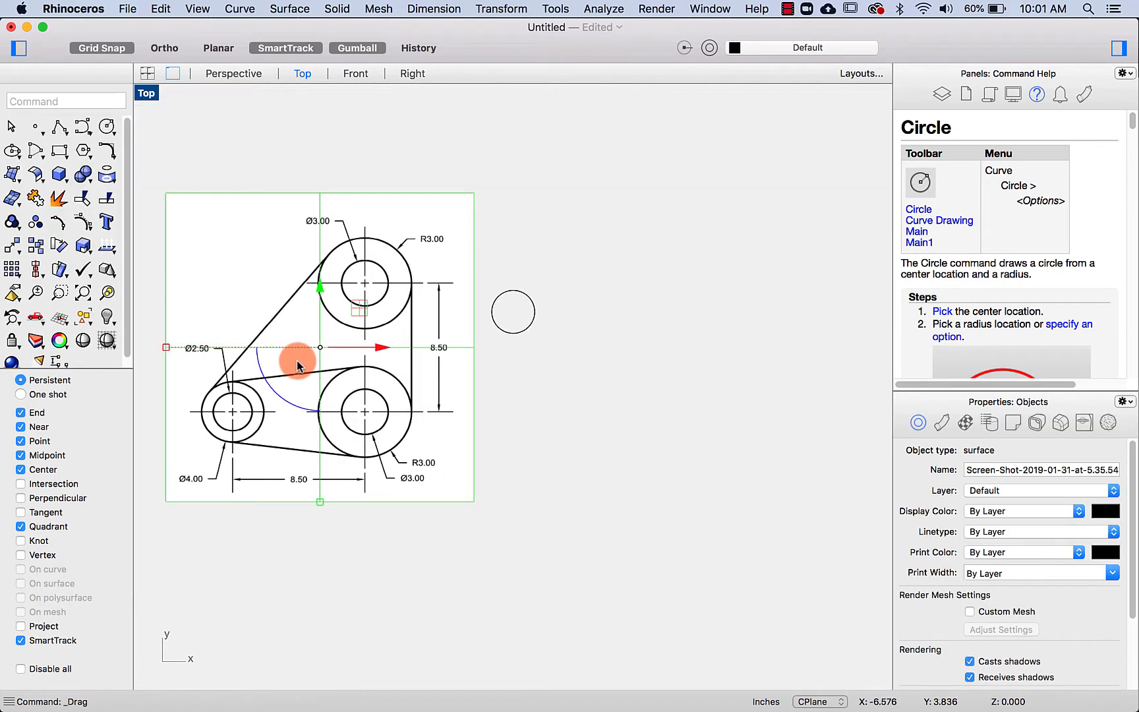
- Move the 3-inch circle farther right of the reference picture and slightly upward, then deselect it
left_click(432, 341)
left_click_drag(485, 329, 659, 316)
left_click_drag(609, 270, 602, 249)
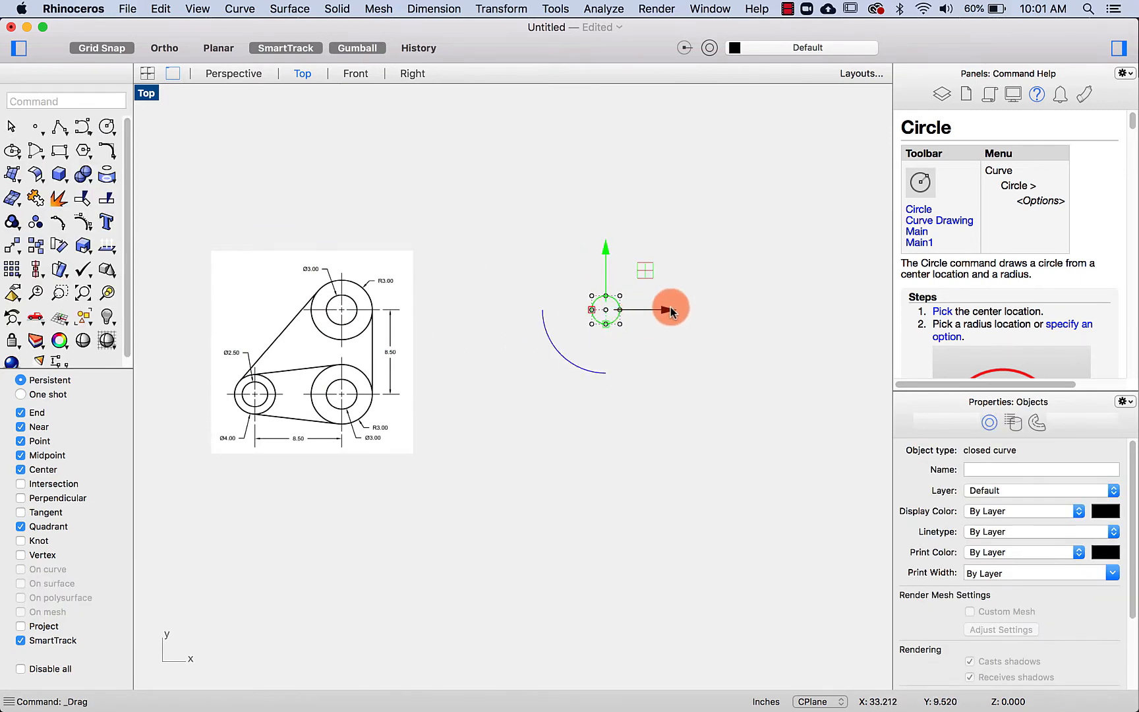
left_click_drag(671, 308, 710, 308)
left_click_drag(646, 249, 647, 238)
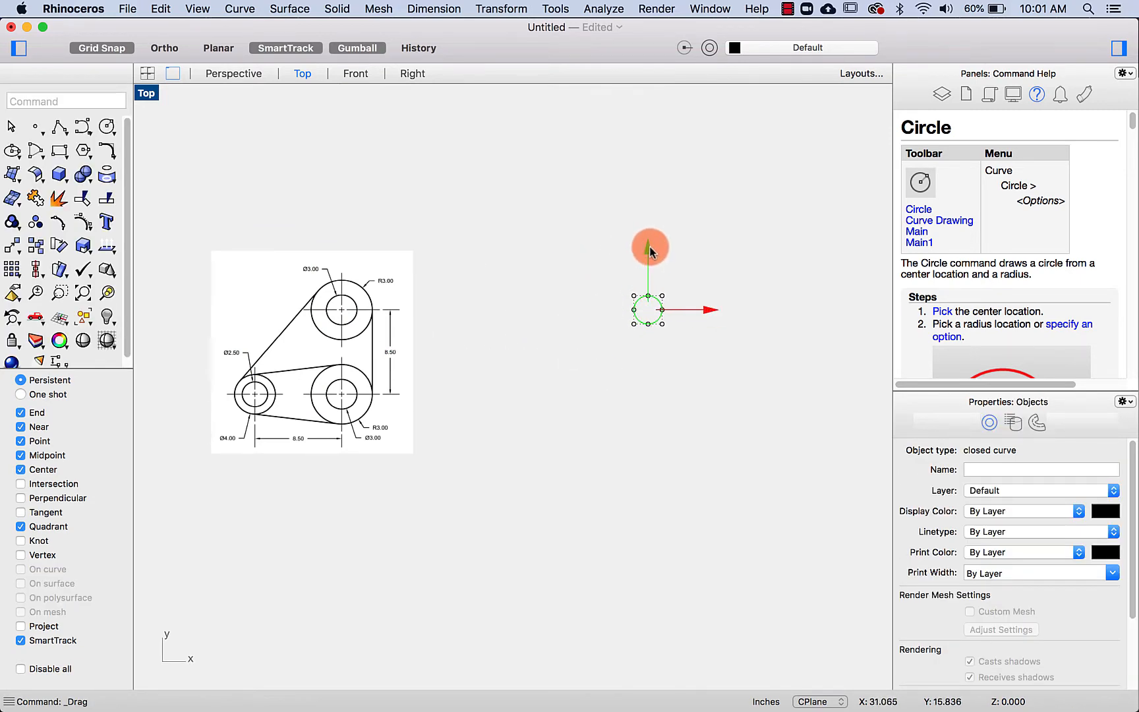
left_click(597, 253)
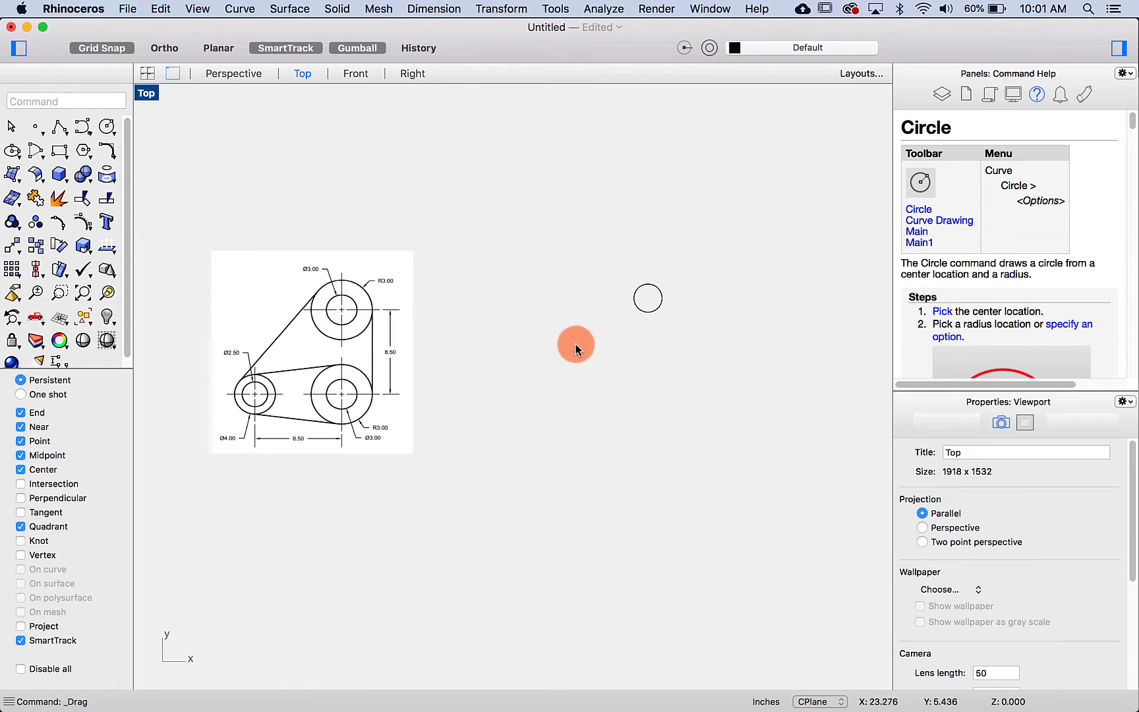
- Draw a circle with a radius of 3 inches concentric with the existing 3-inch-diameter circle
type("circle")
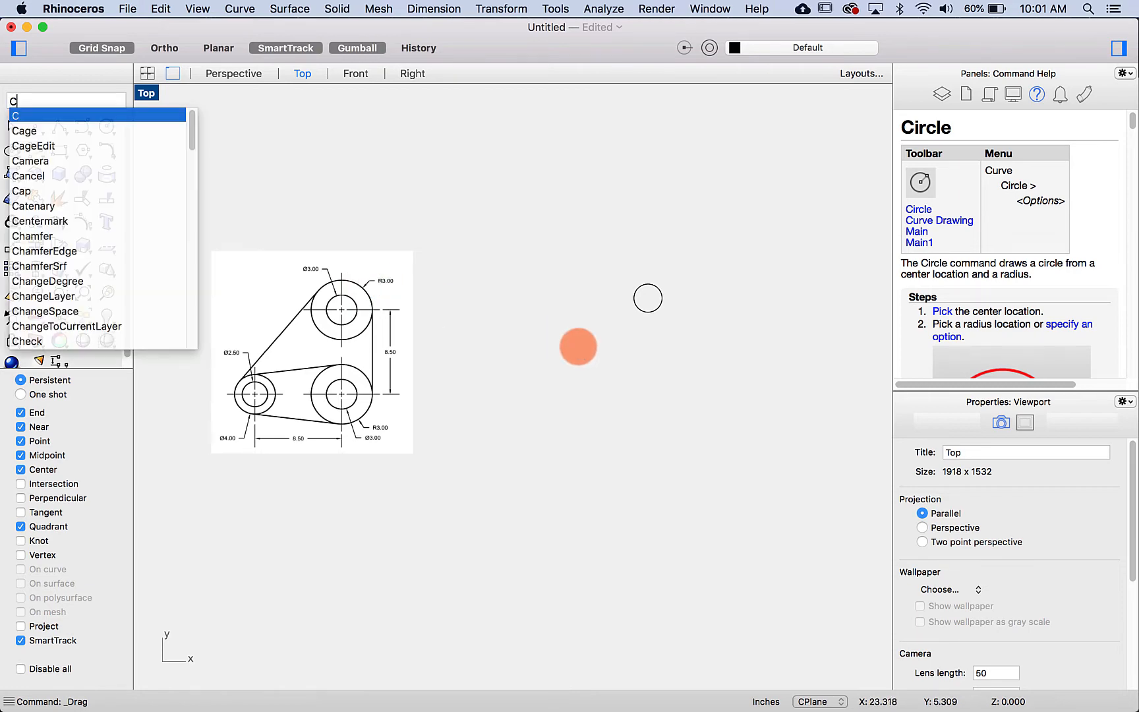
key("Return")
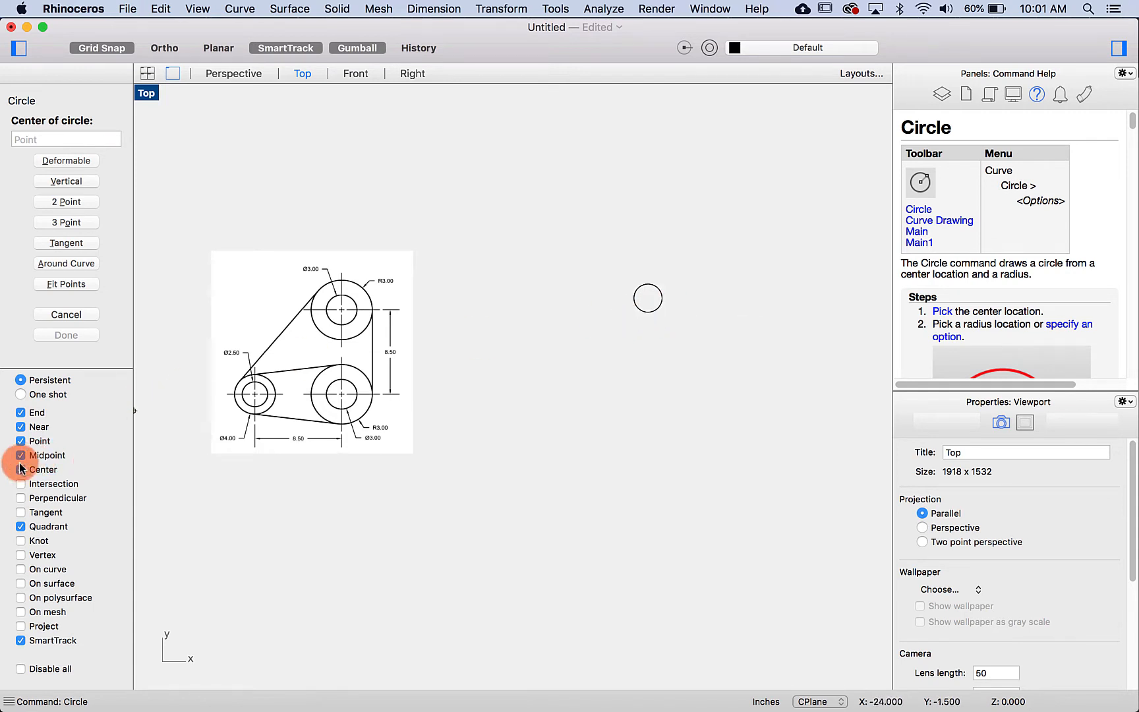
scroll(710, 312, "up", 5)
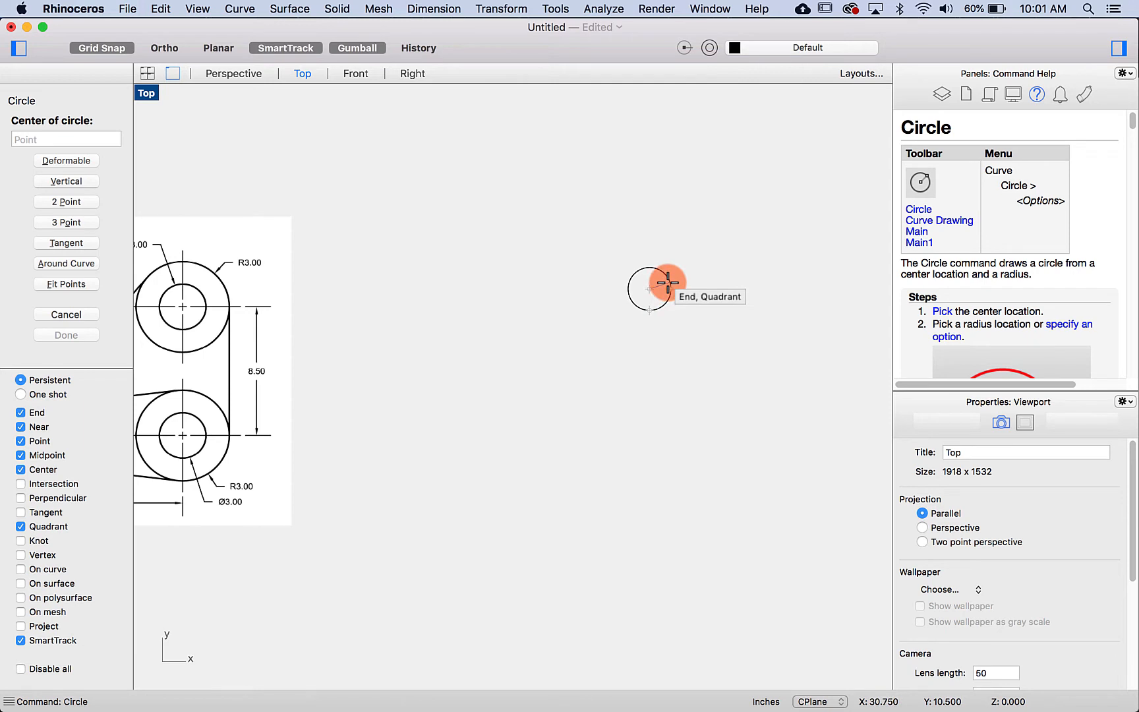
left_click(668, 282)
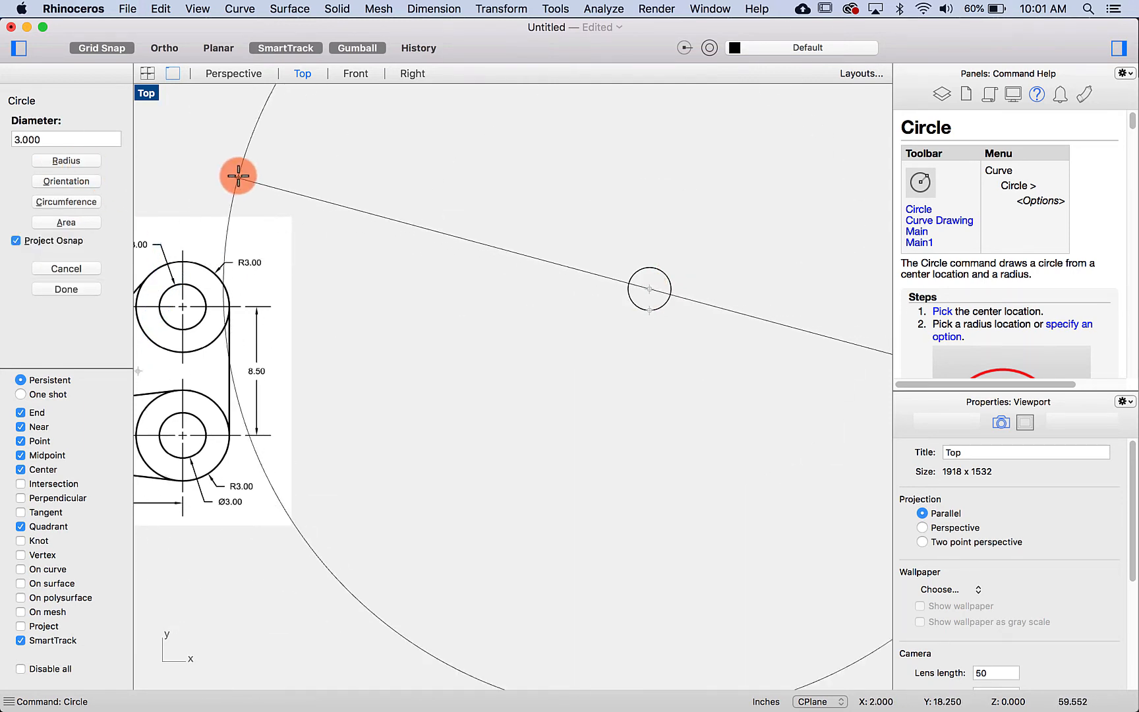
left_click(72, 162)
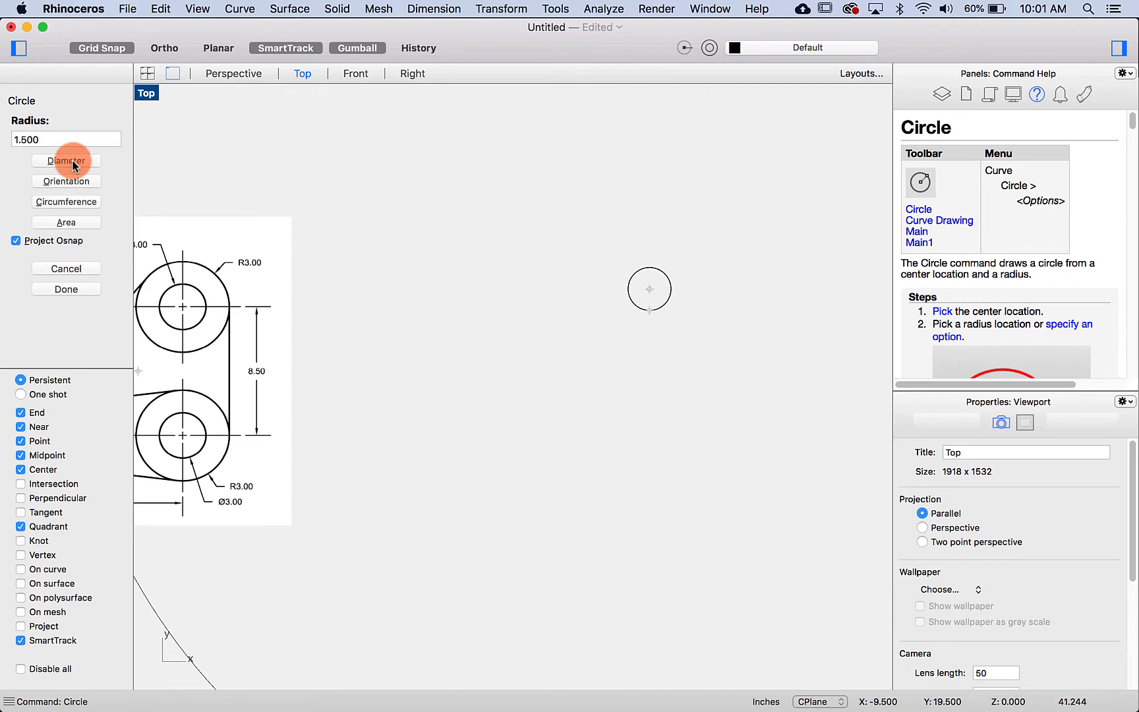
left_click_drag(77, 141, 12, 141)
type("3")
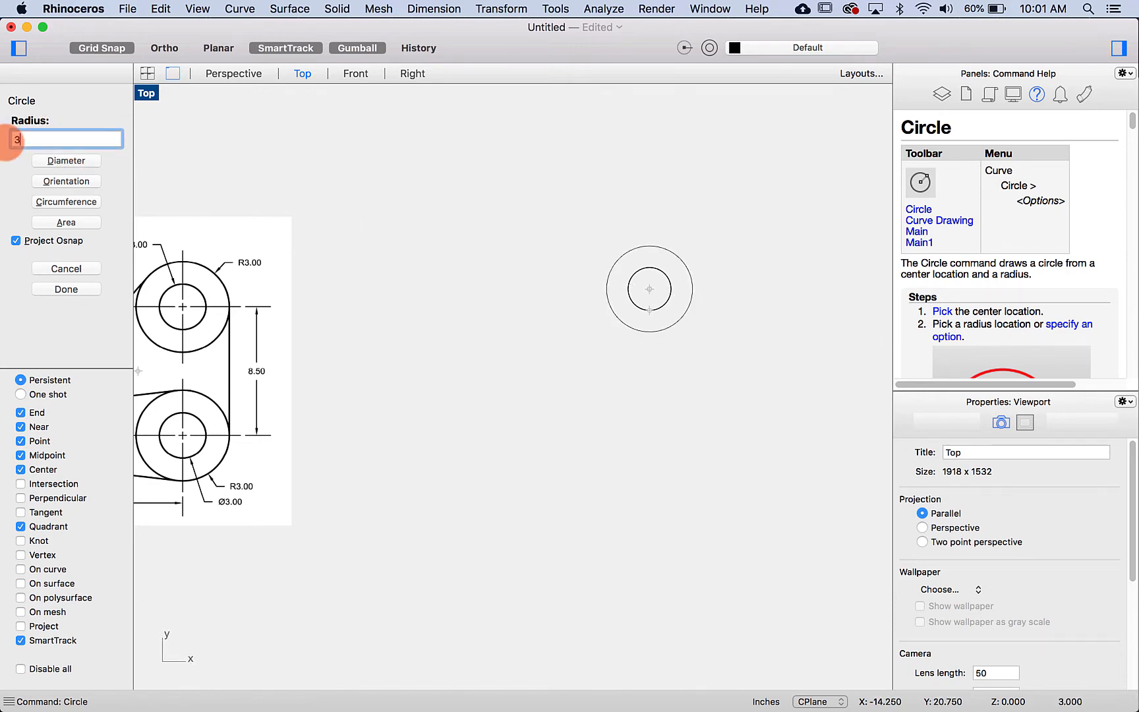
key("Return")
- Draw an 8.5-inch line straight down from the centre of the two concentric circles
mouse_move(441, 271)
right_mouse_down()
mouse_move(605, 236)
mouse_move(613, 209)
mouse_move(626, 221)
right_mouse_up()
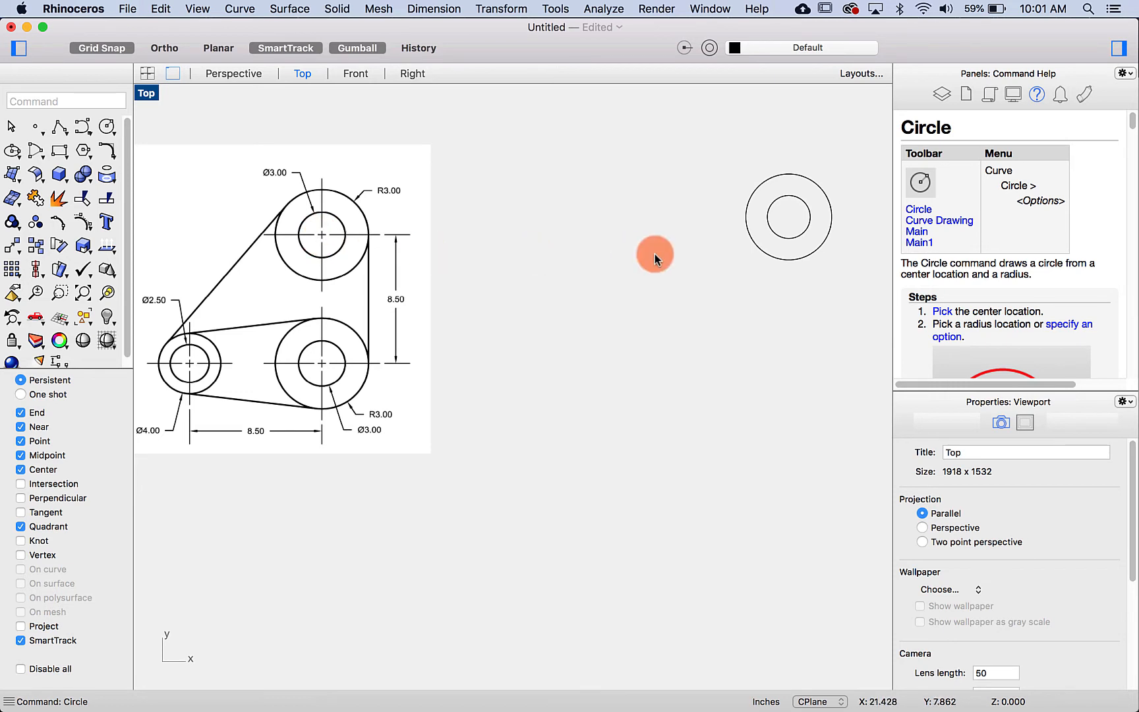
type("line")
key("Return")
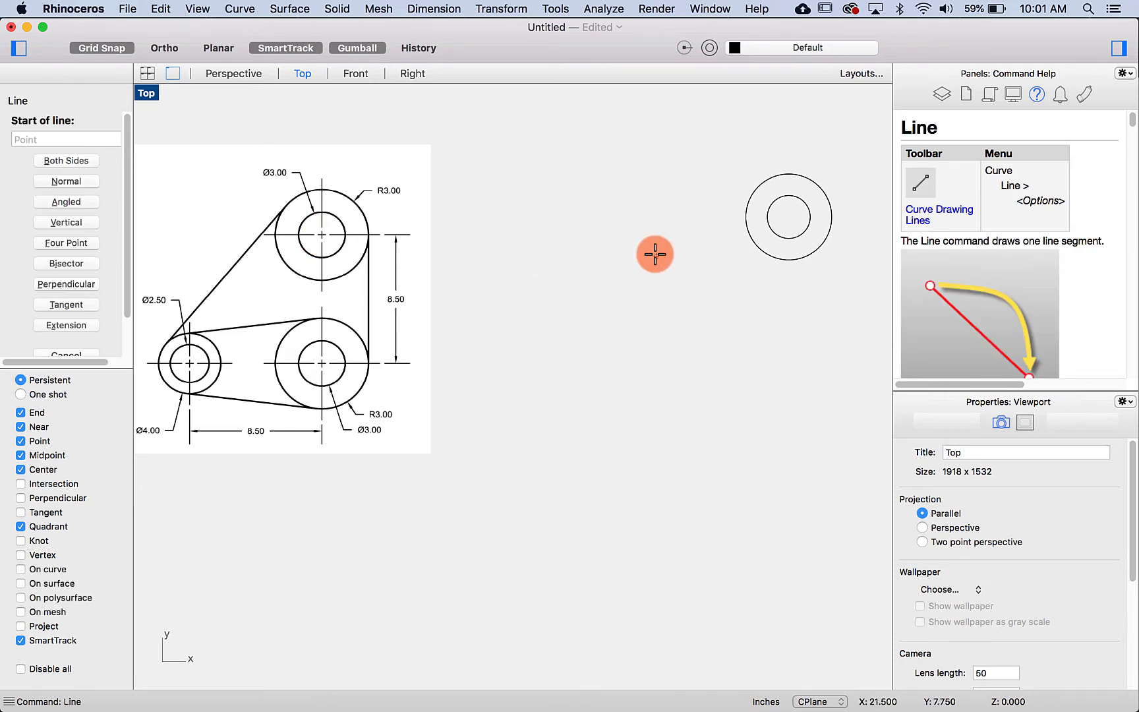
left_click(805, 207)
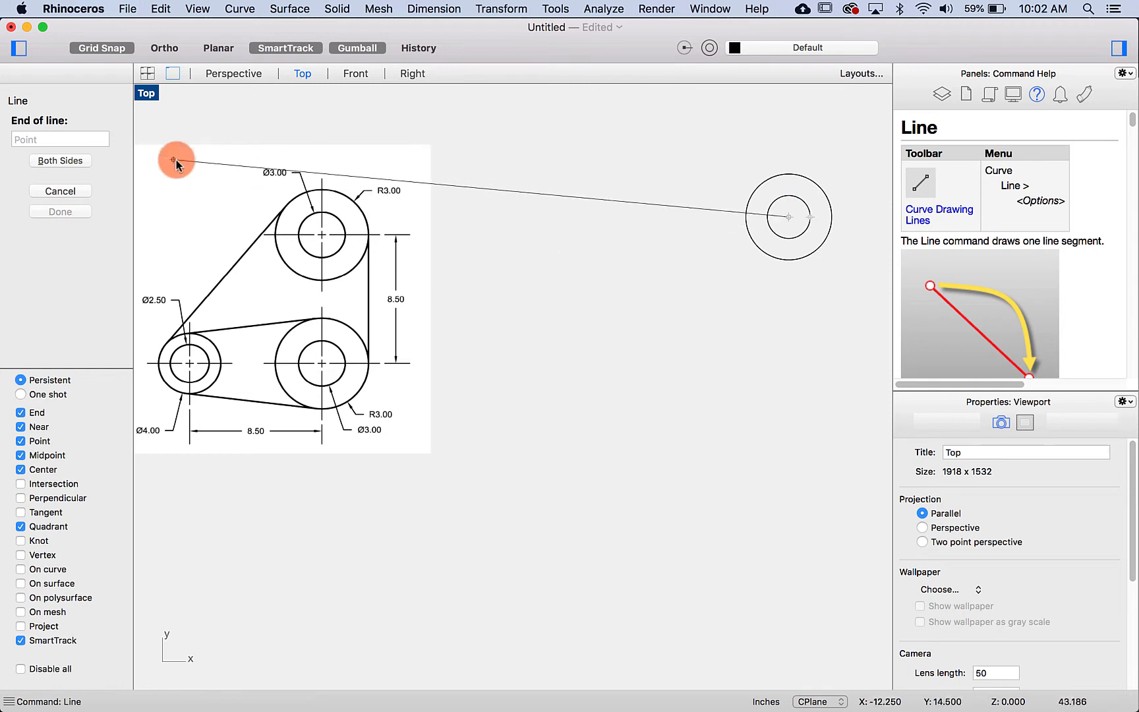
left_click(43, 138)
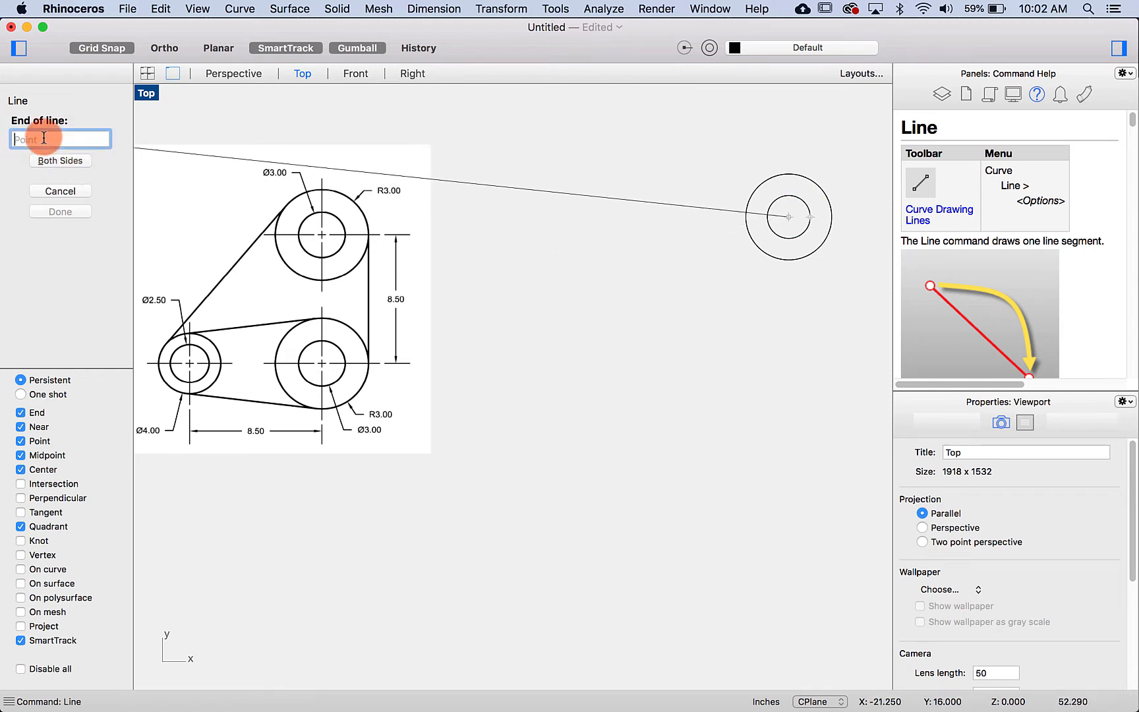
type("8.5")
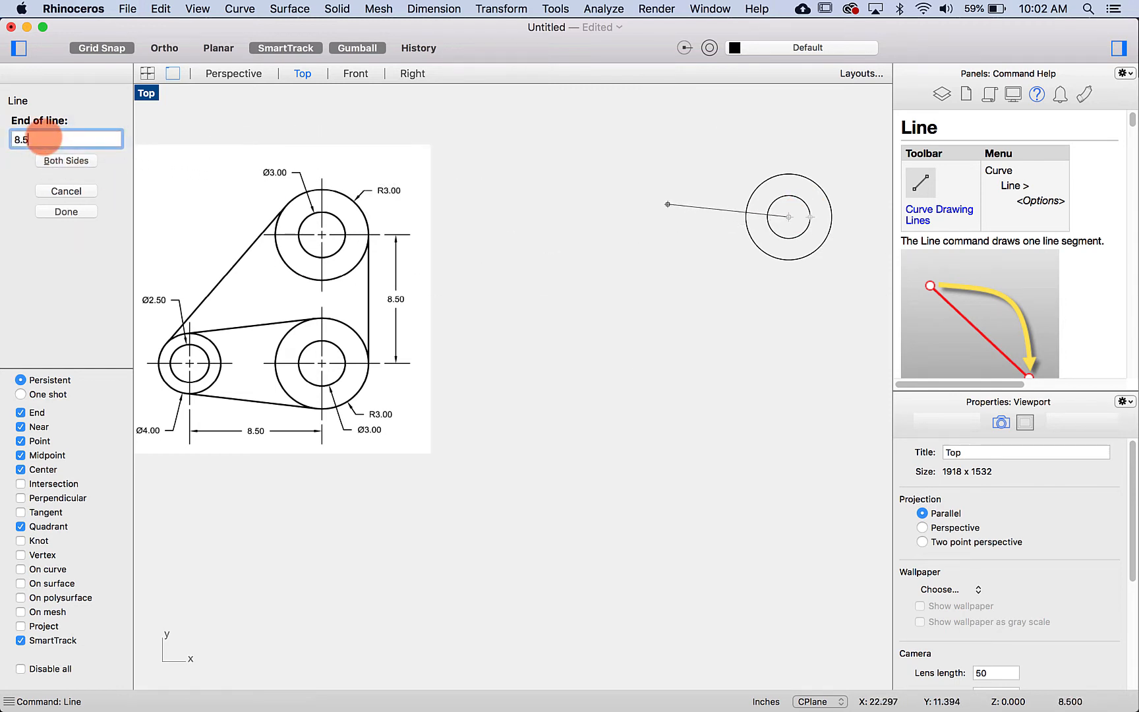
key("Return")
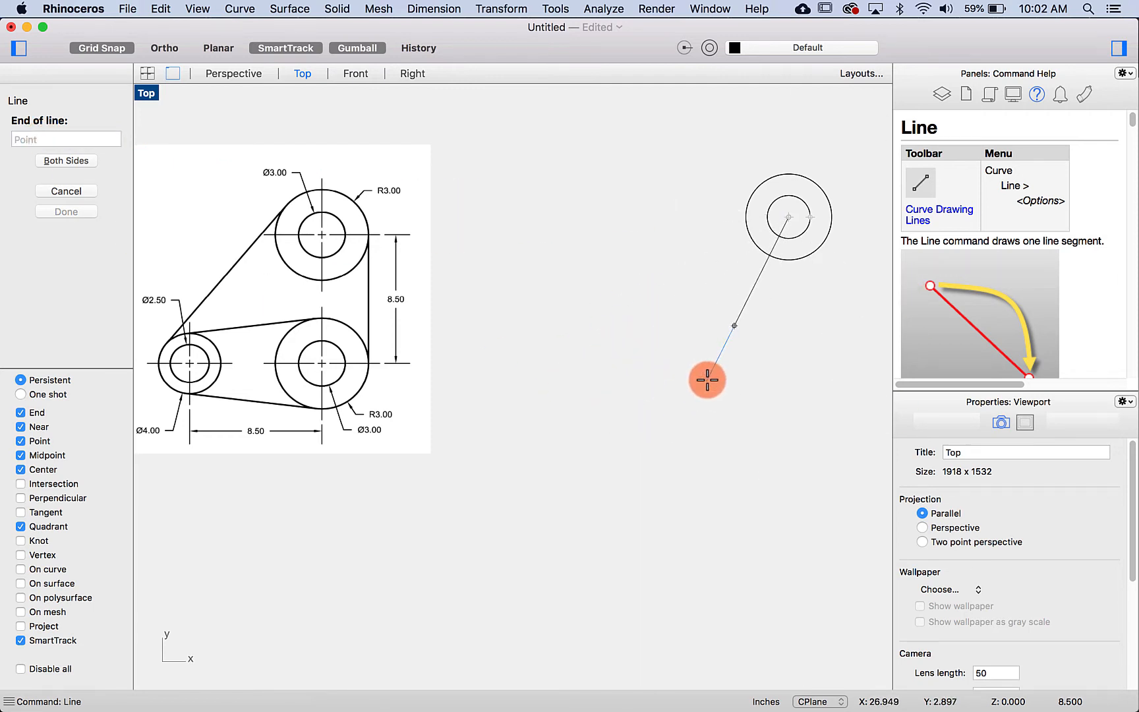
key("F8")
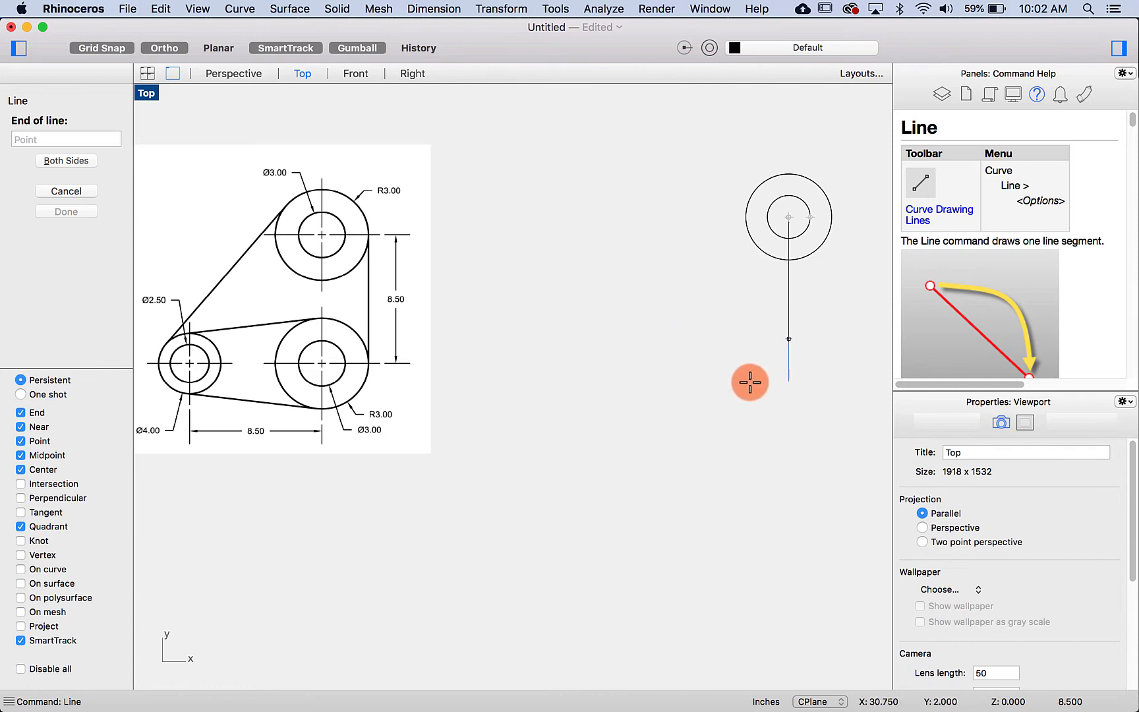
left_click(774, 467, "shift")
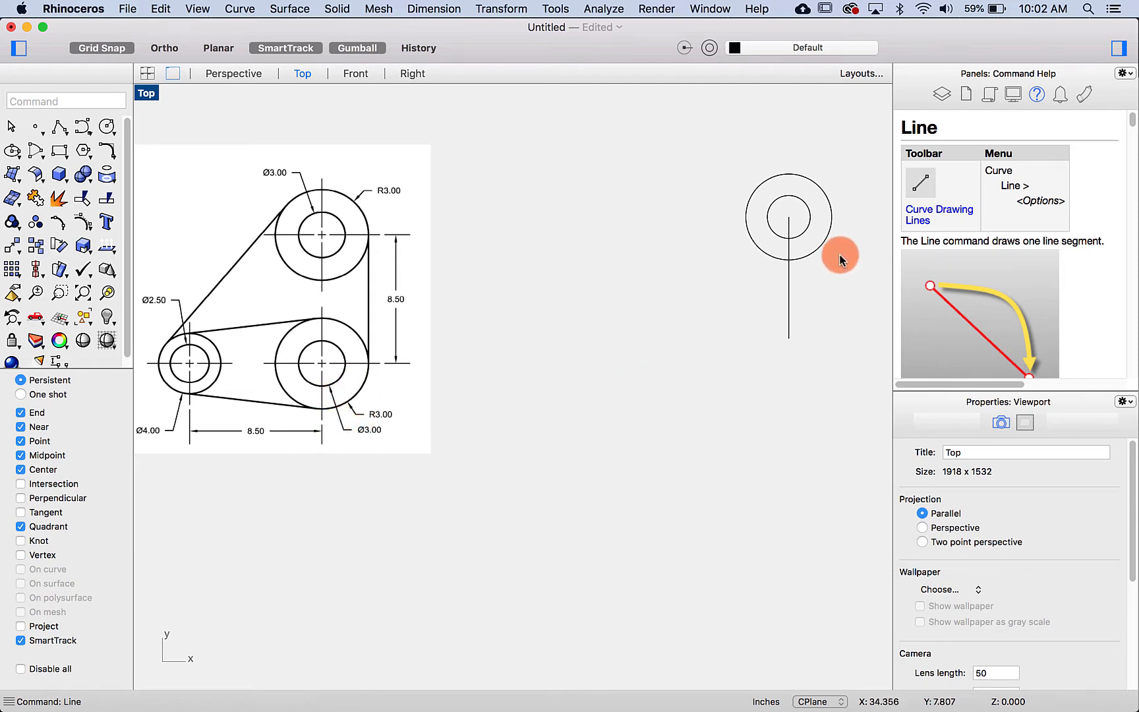
- Mirror a copy of the two concentric circles downward across a horizontal axis through the vertical line's midpoint, then deselect everything
left_click_drag(840, 256, 803, 218)
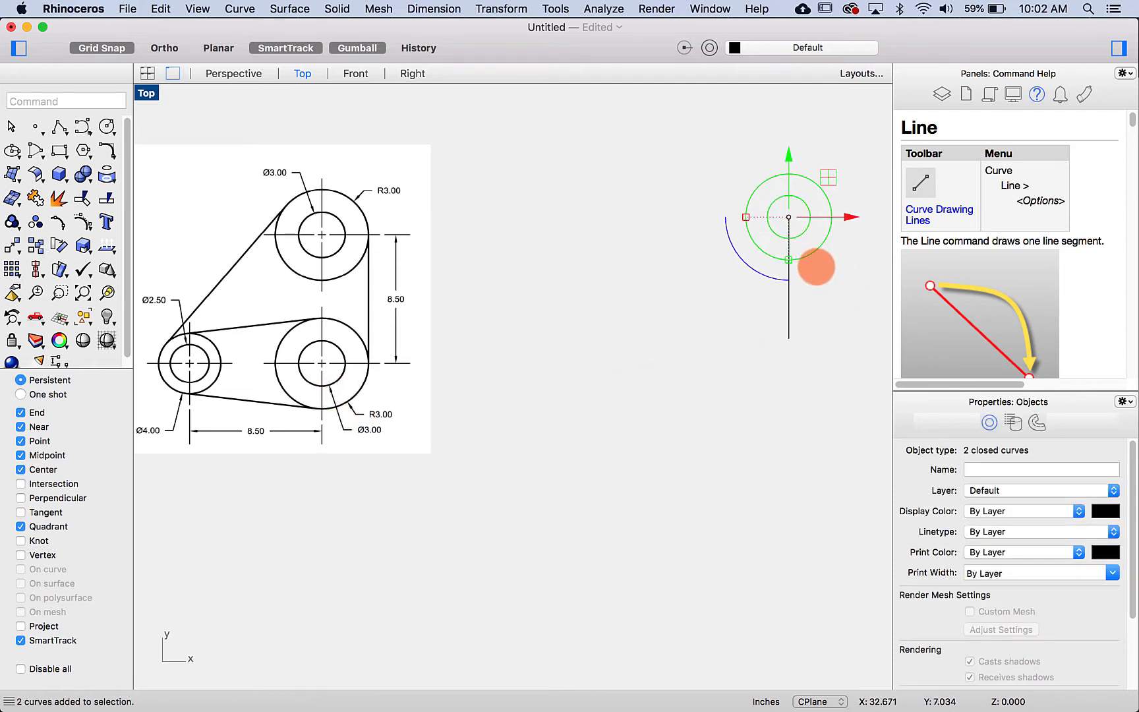
type("Mirror")
key("Return")
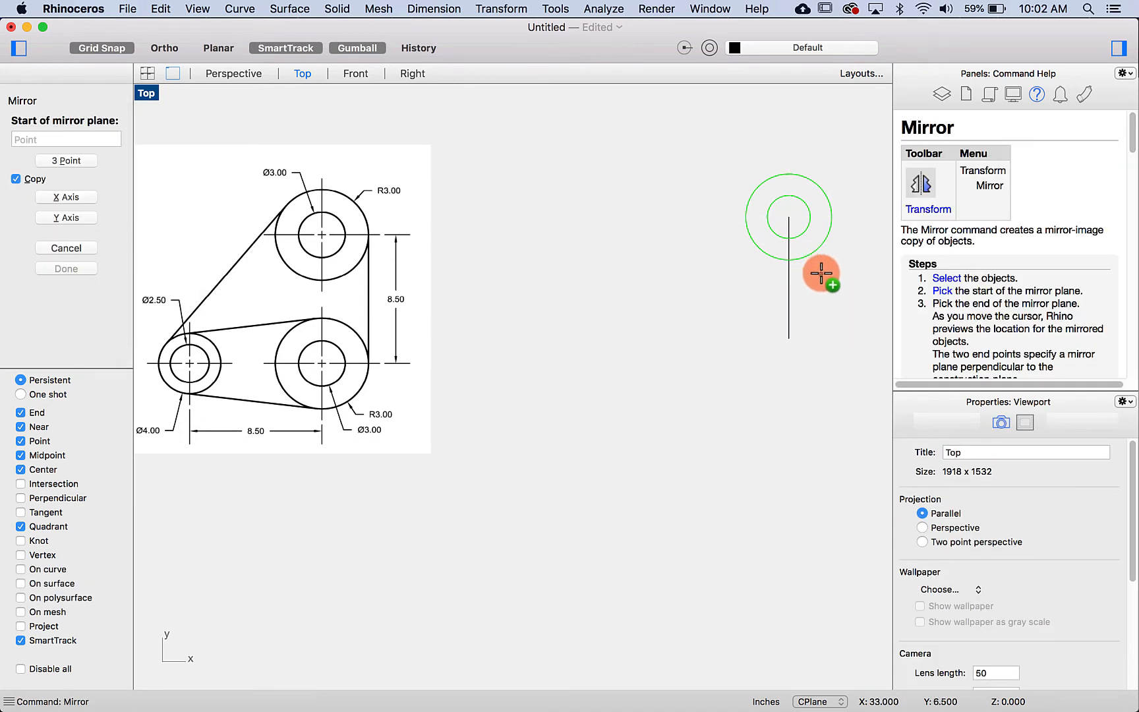
left_click(786, 285)
key("F8")
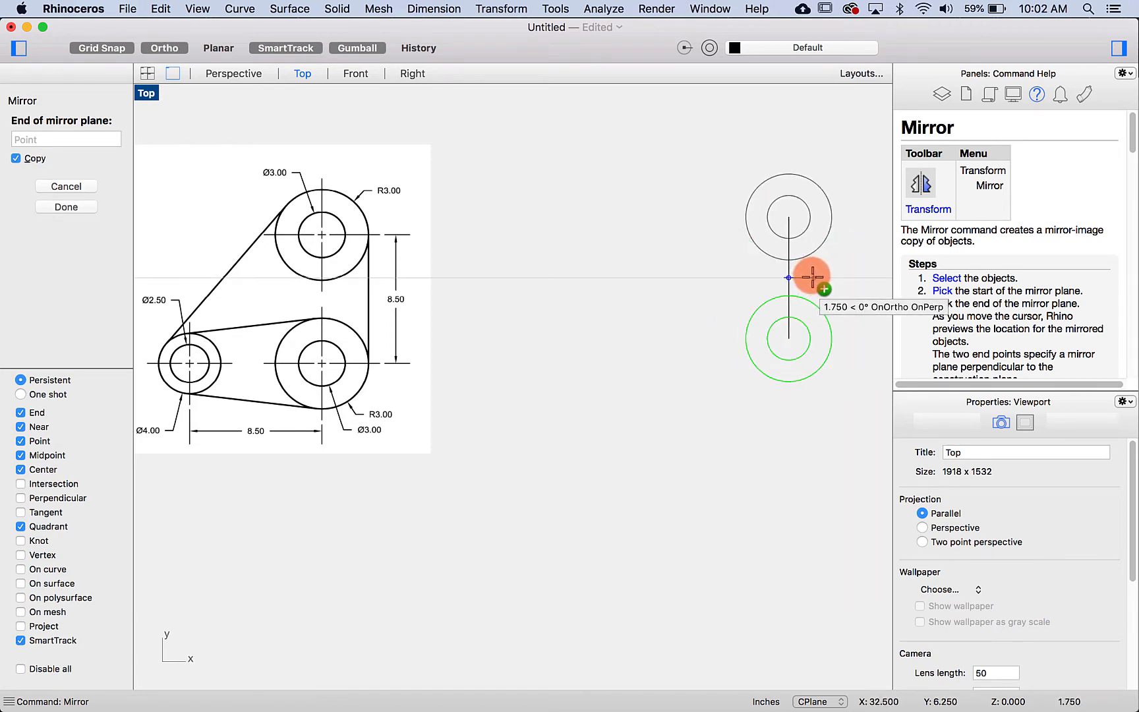
left_click(812, 277, "shift")
key("Escape")
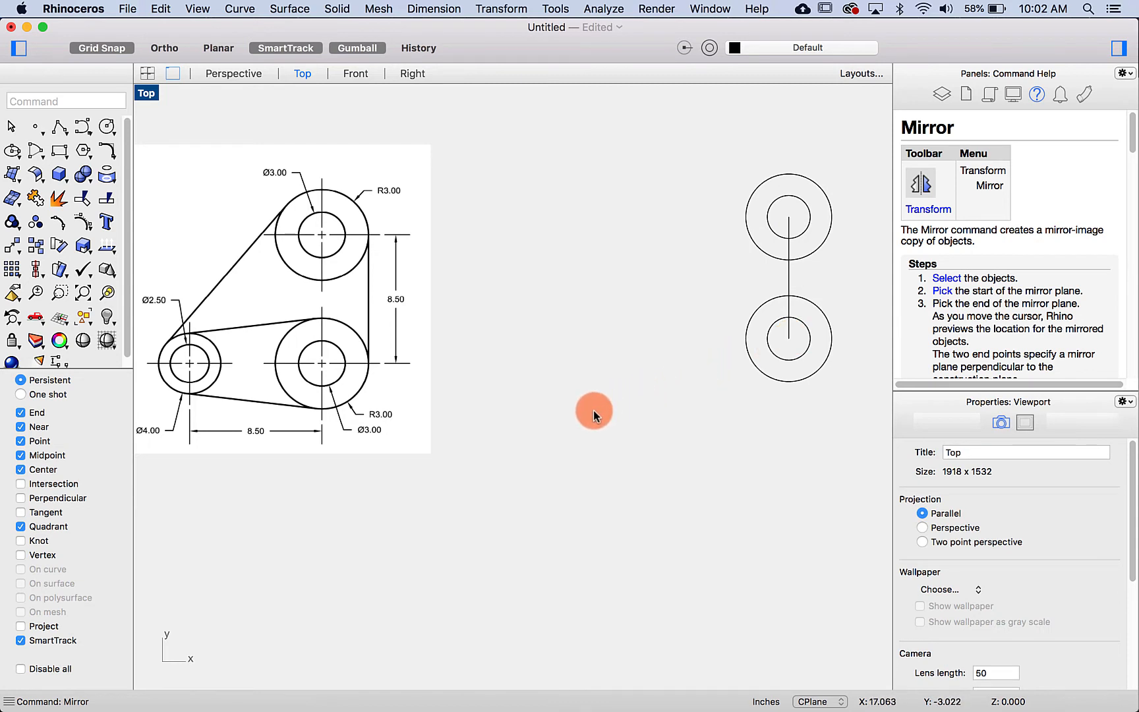
- Draw an 8.5-inch horizontal line to the left from the centre of the lower pair of circles
right_click_drag(648, 333, 676, 311)
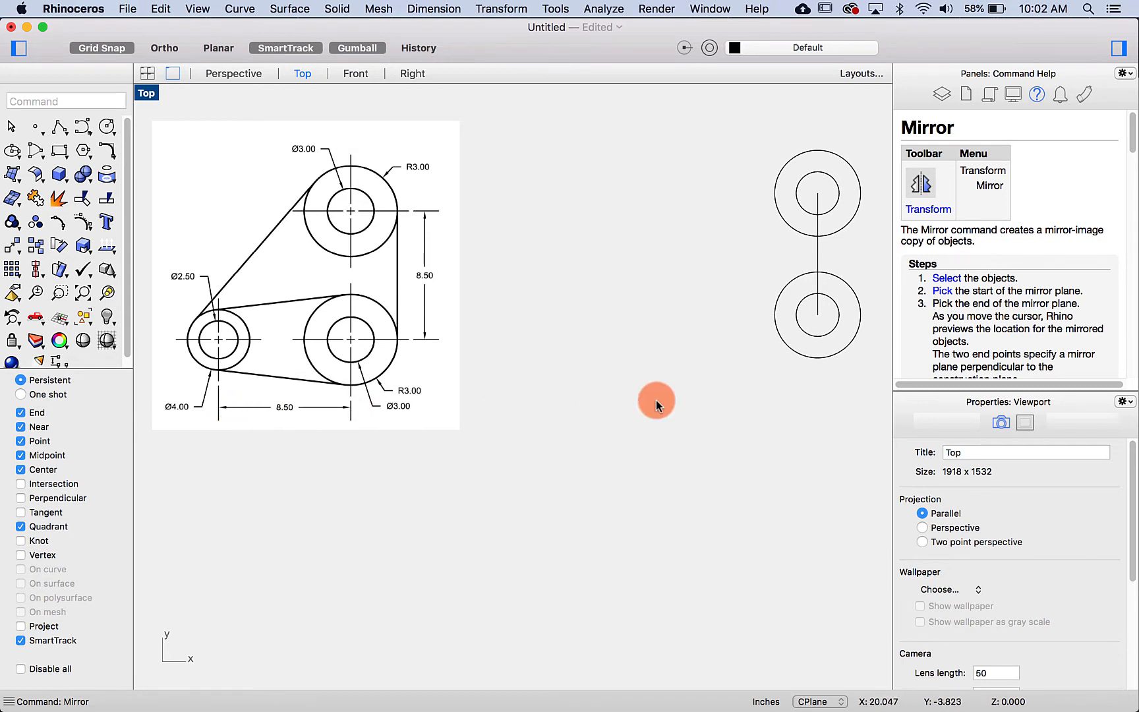
type("line")
key("Return")
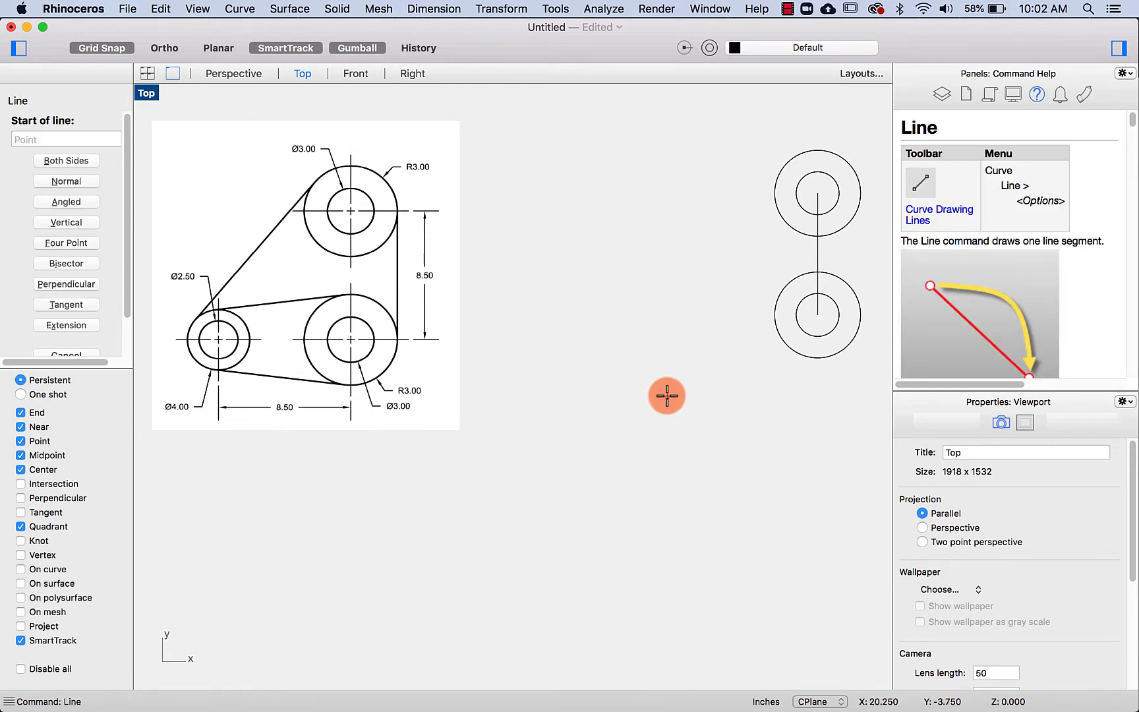
left_click(816, 315)
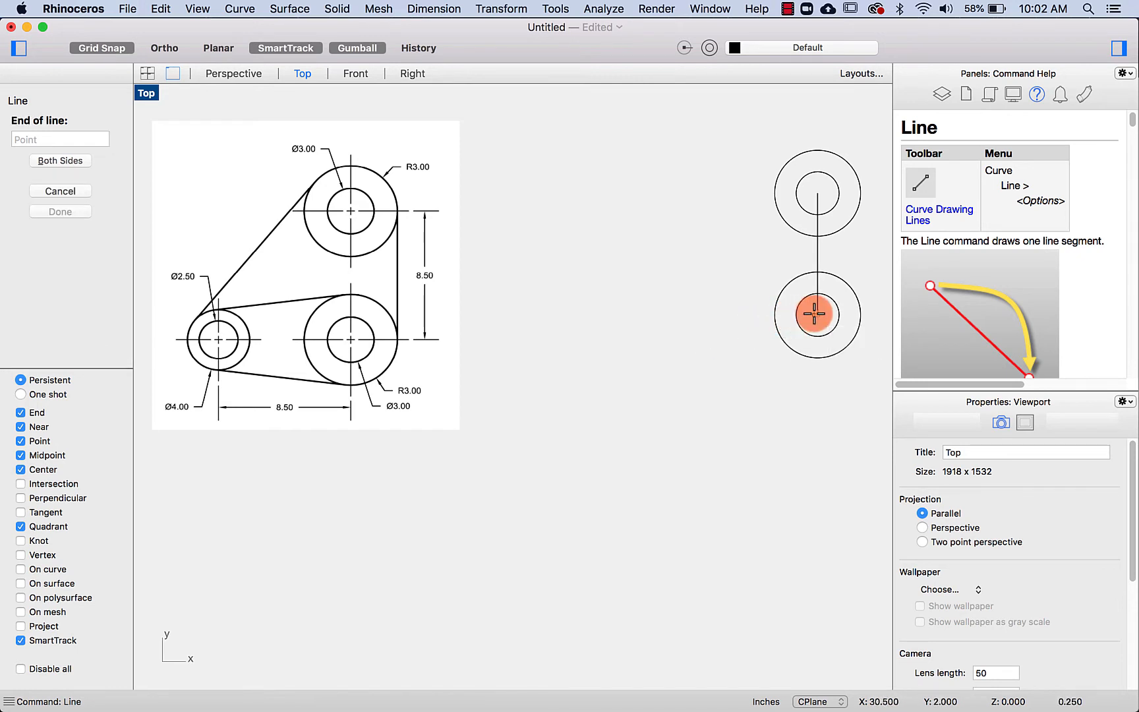
type("8.5")
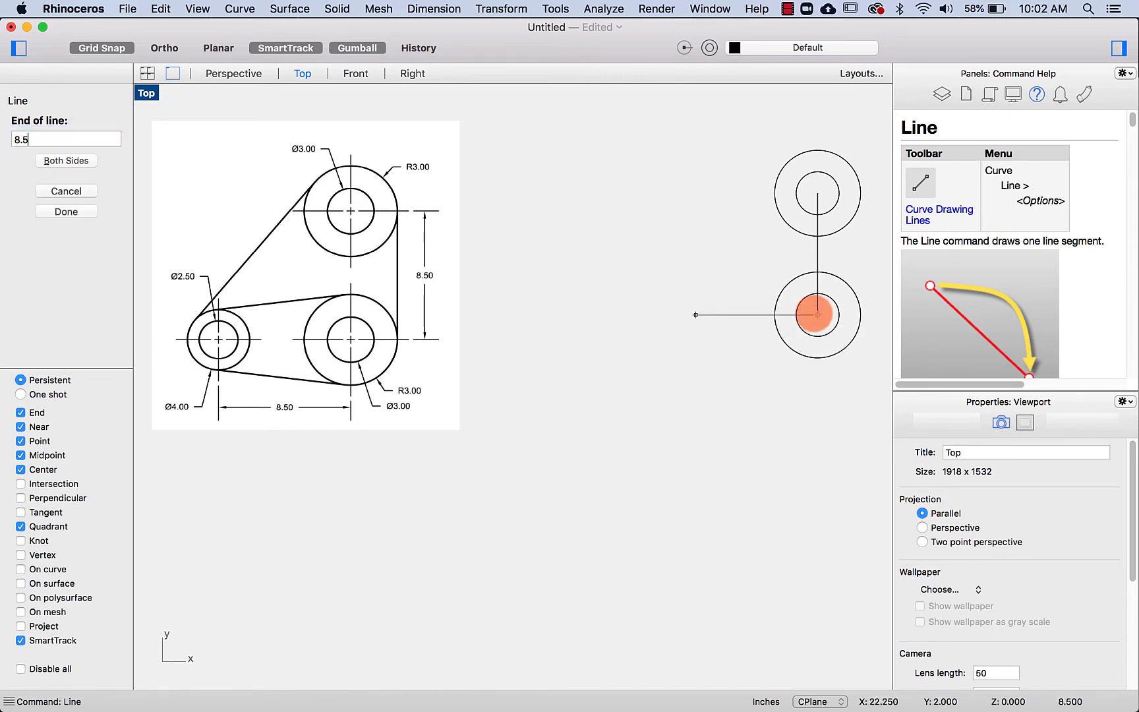
key("Return")
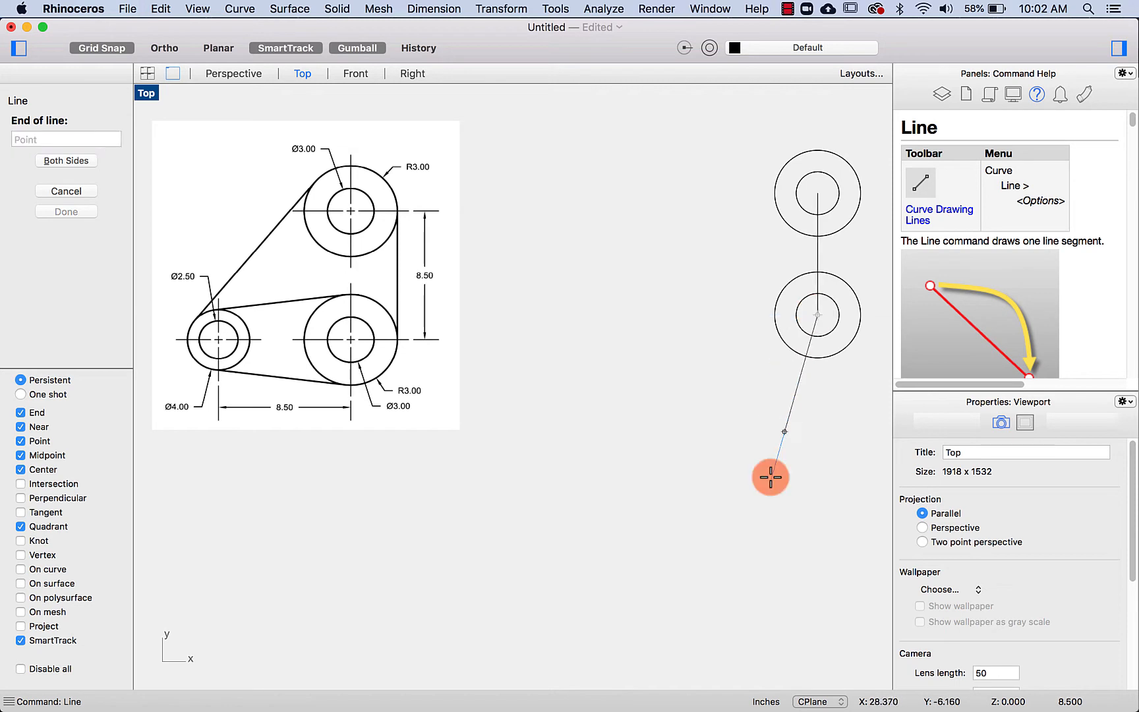
left_click(573, 322)
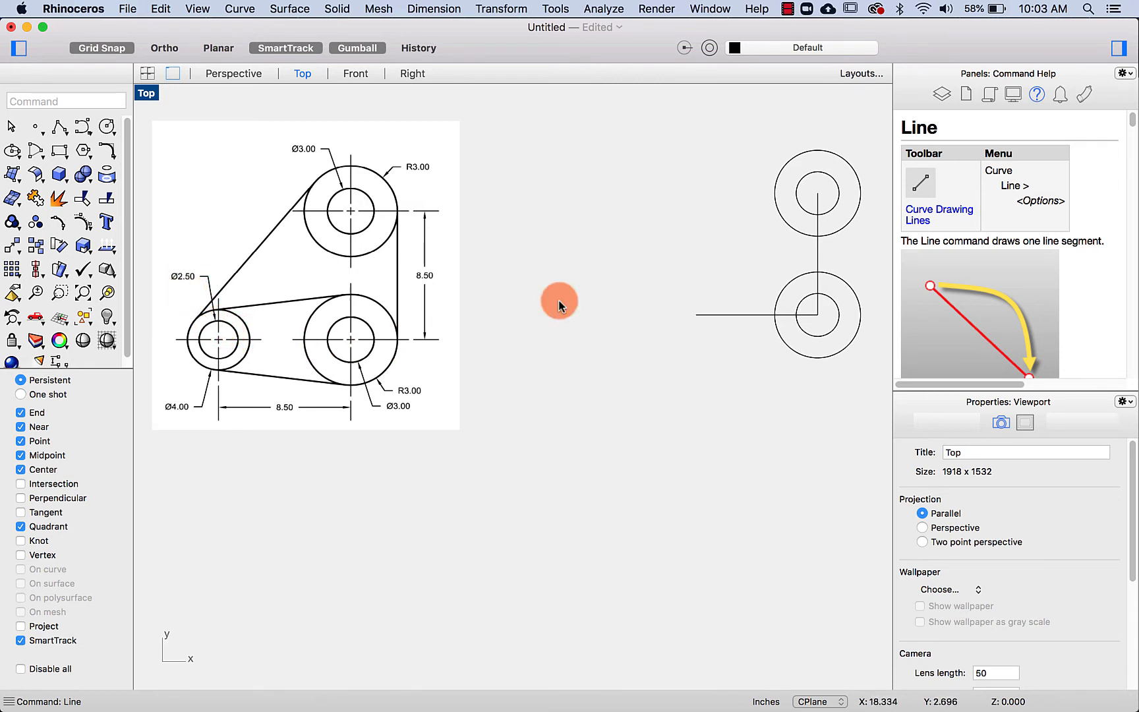
- Draw a circle with a diameter of 2.5 inches centred on the left end of the horizontal line
type("Circle")
key("Return")
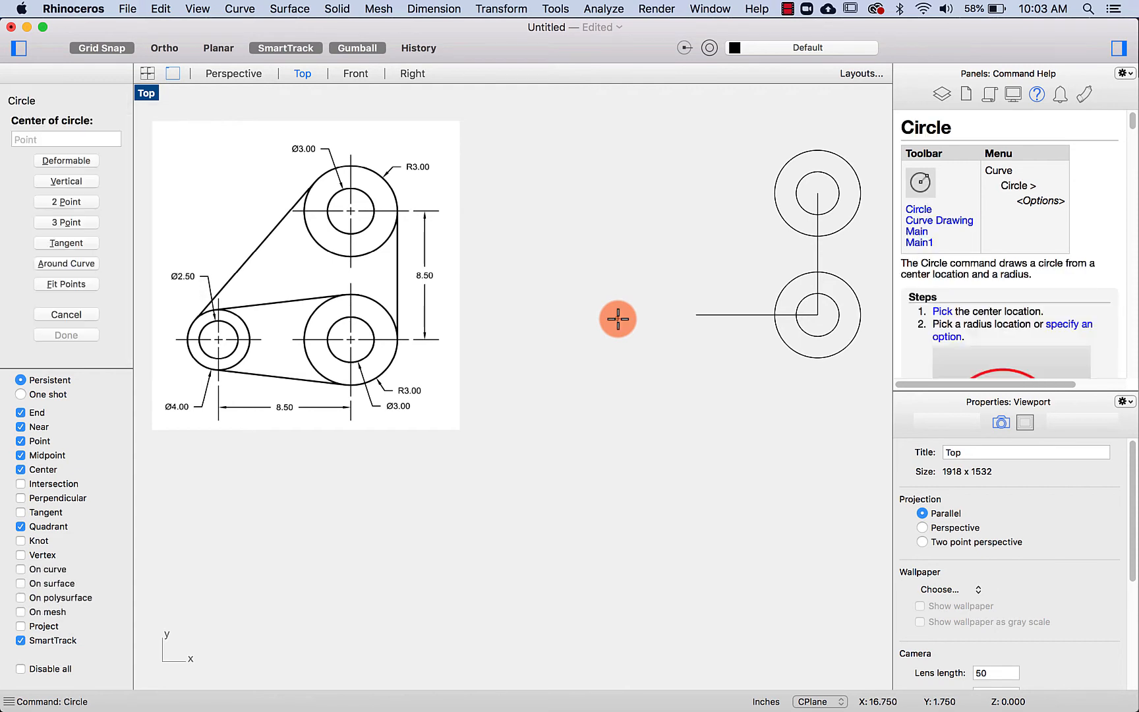
left_click(695, 314)
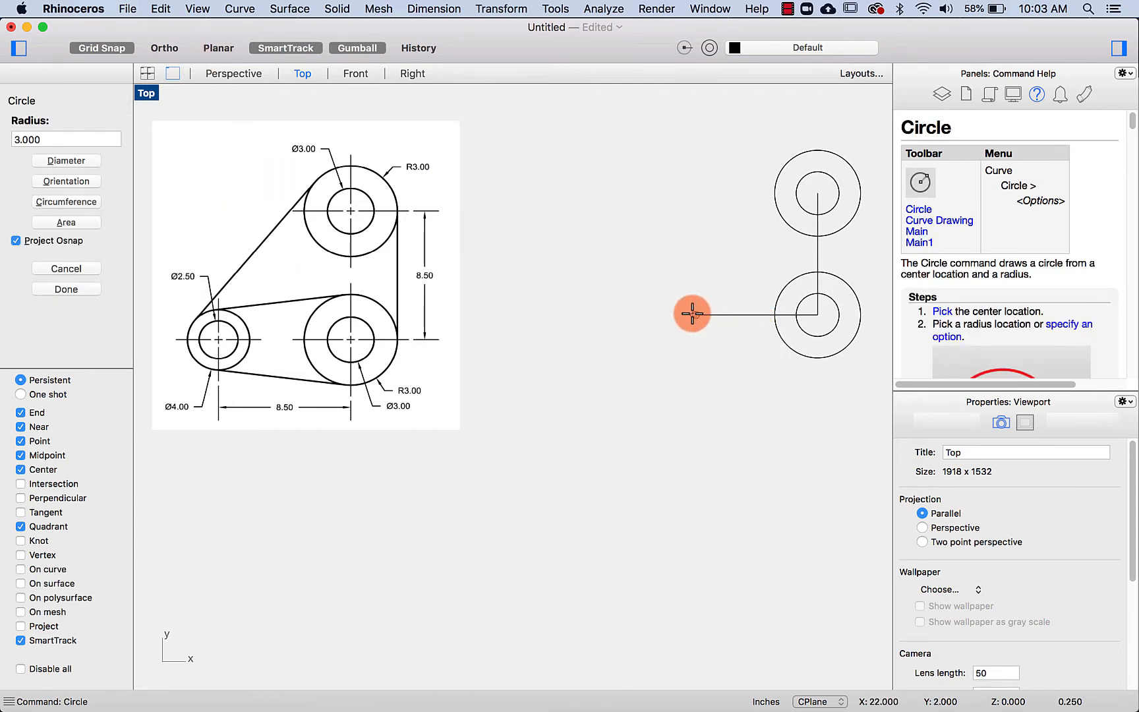
left_click(80, 160)
double_click(75, 135)
type("2.5")
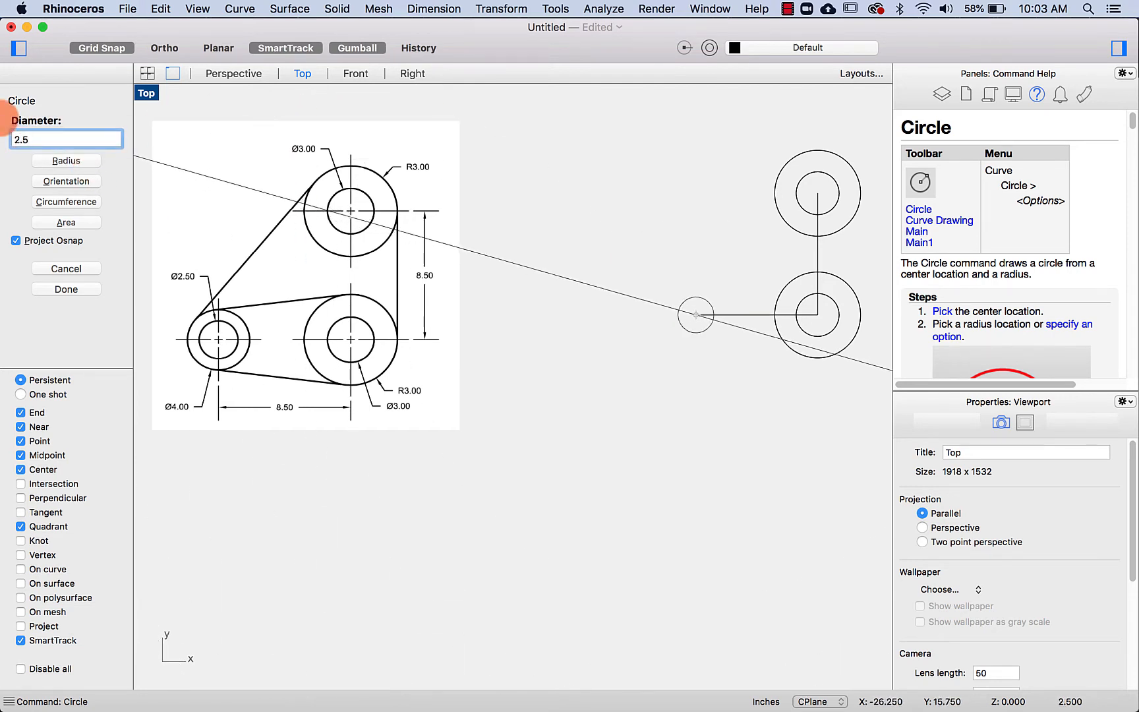
key("Return")
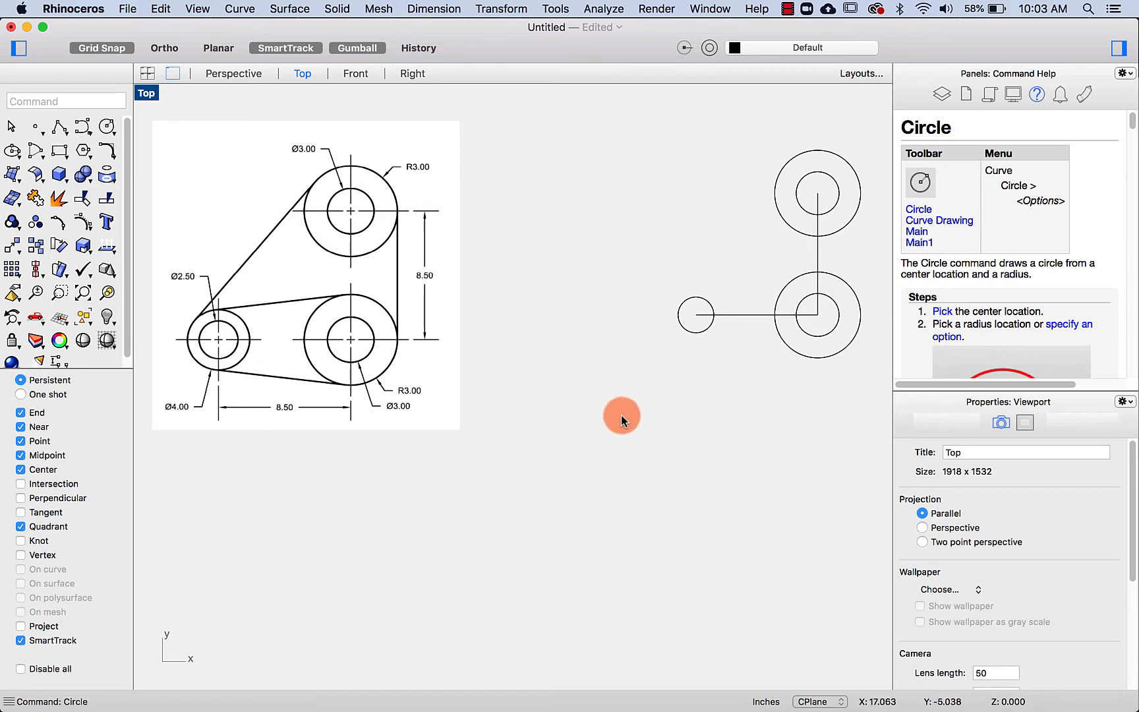
- Draw a circle with a diameter of 4 inches concentric with the 2.5-inch circle
key("Return")
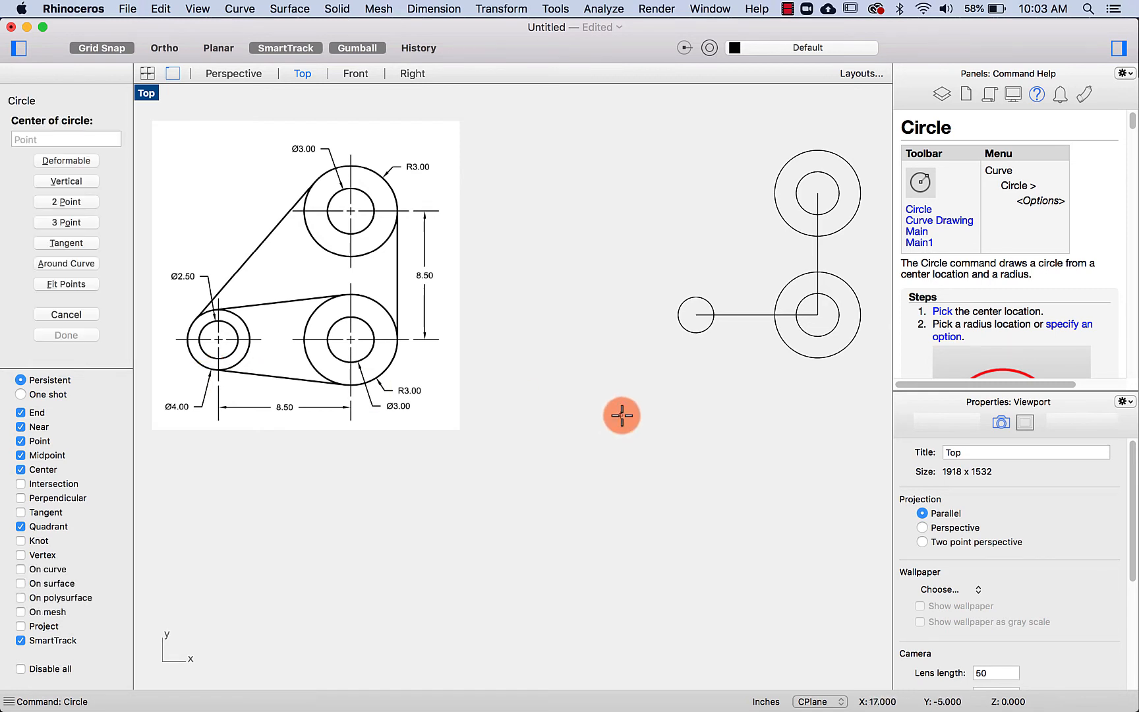
left_click(695, 315)
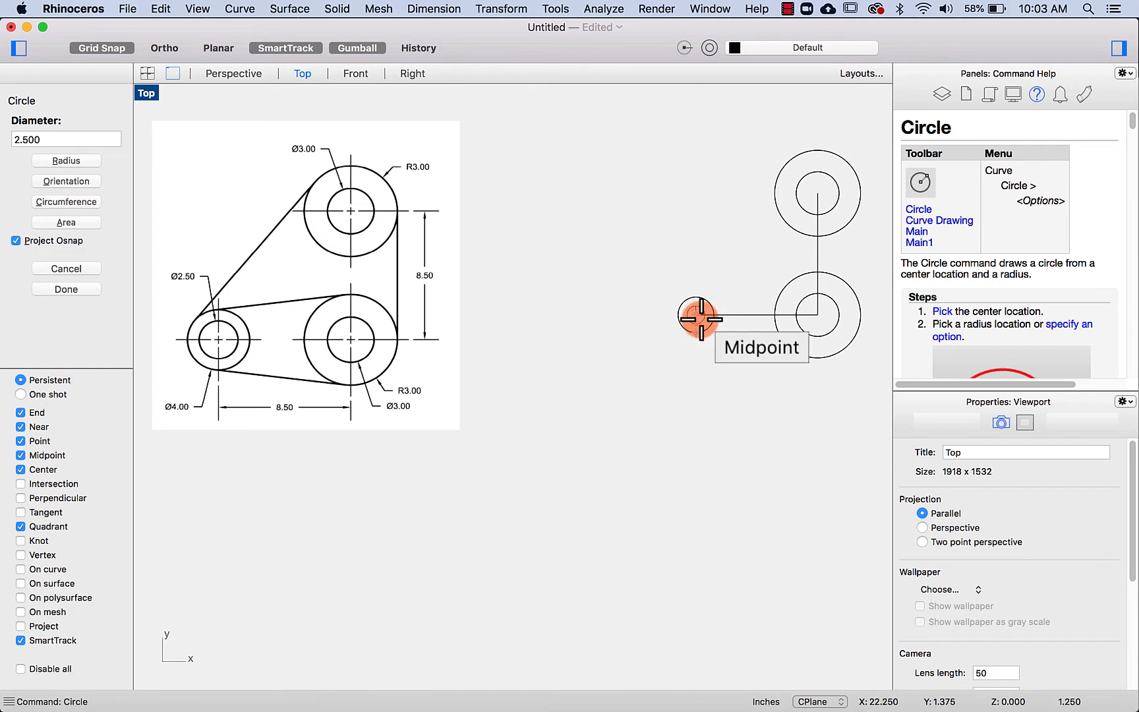
type("4")
key("Return")
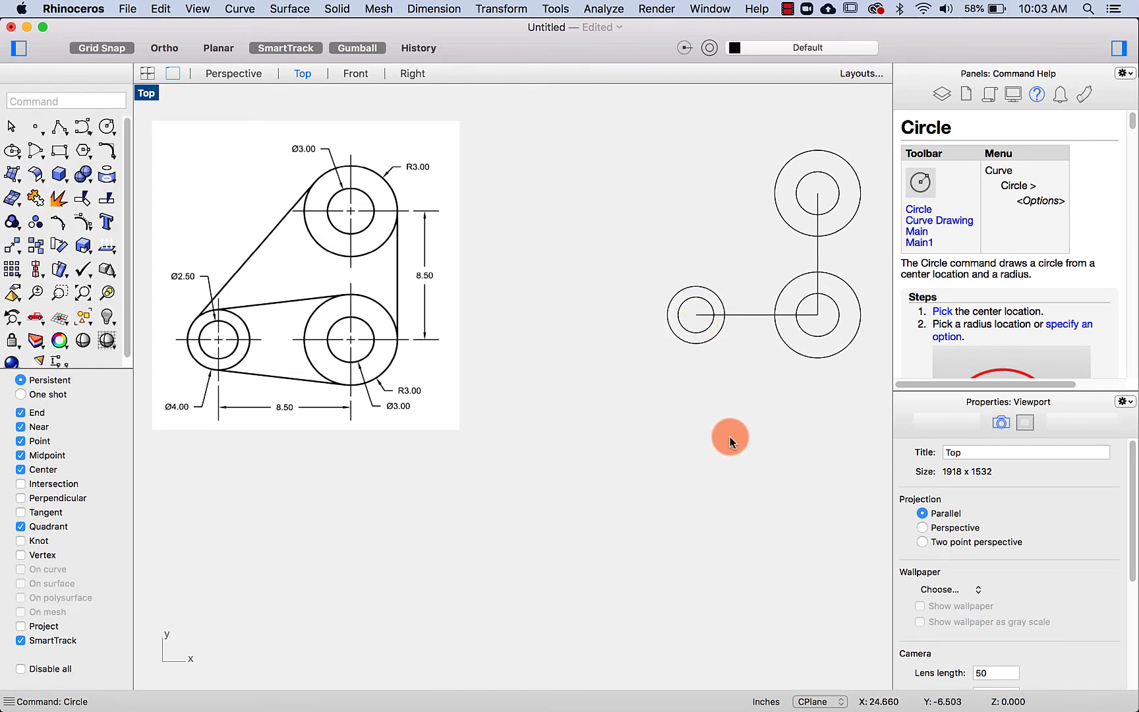
- Delete the horizontal and vertical construction lines between the three pairs of circles
mouse_move(733, 467)
right_mouse_down()
mouse_move(656, 442)
mouse_move(742, 448)
right_mouse_up()
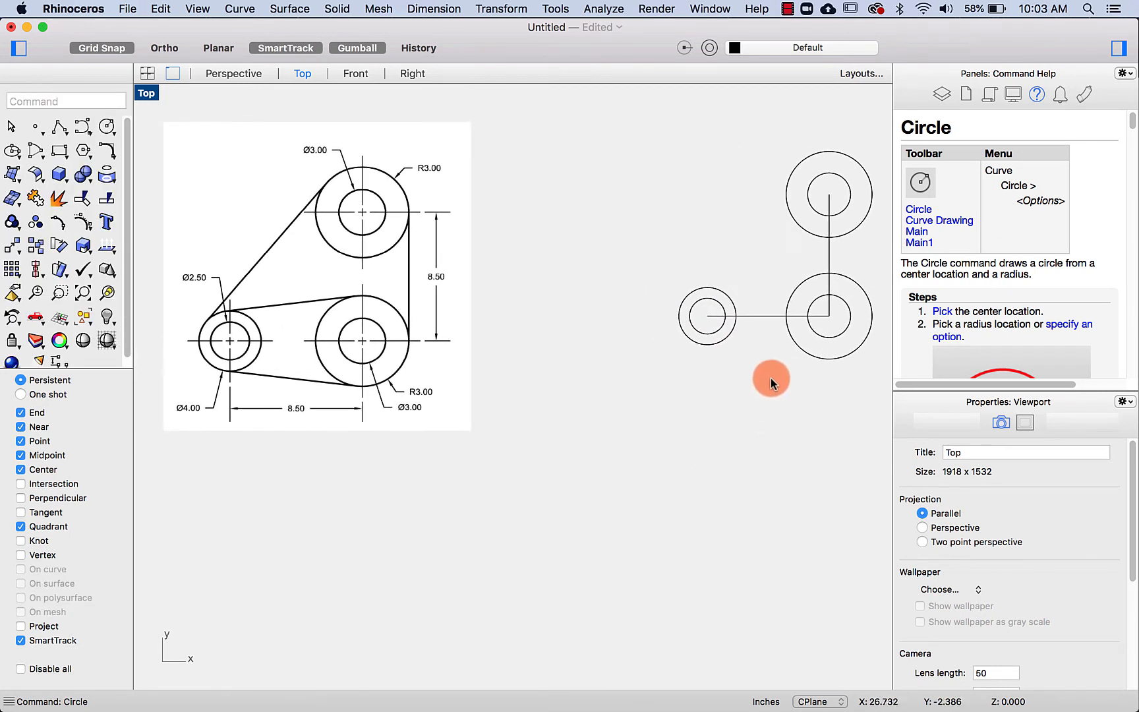
left_click(764, 317)
key("Delete")
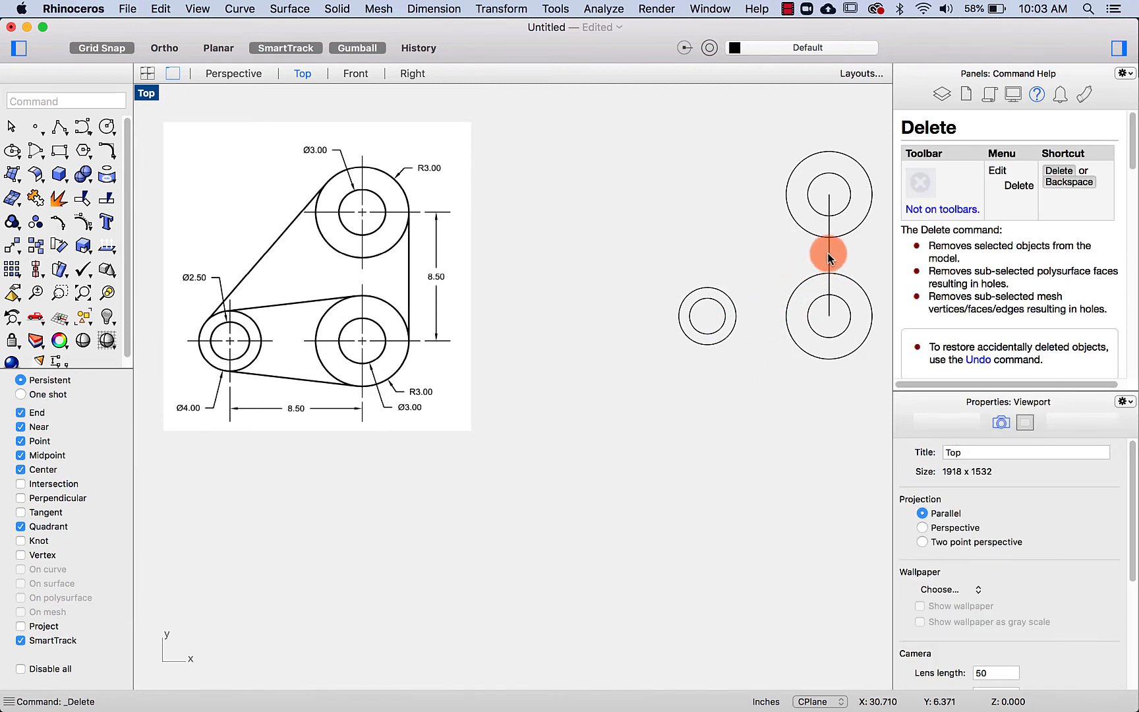
- Move the reference picture right, closer to the drawn circles
right_click_drag(739, 254, 689, 256)
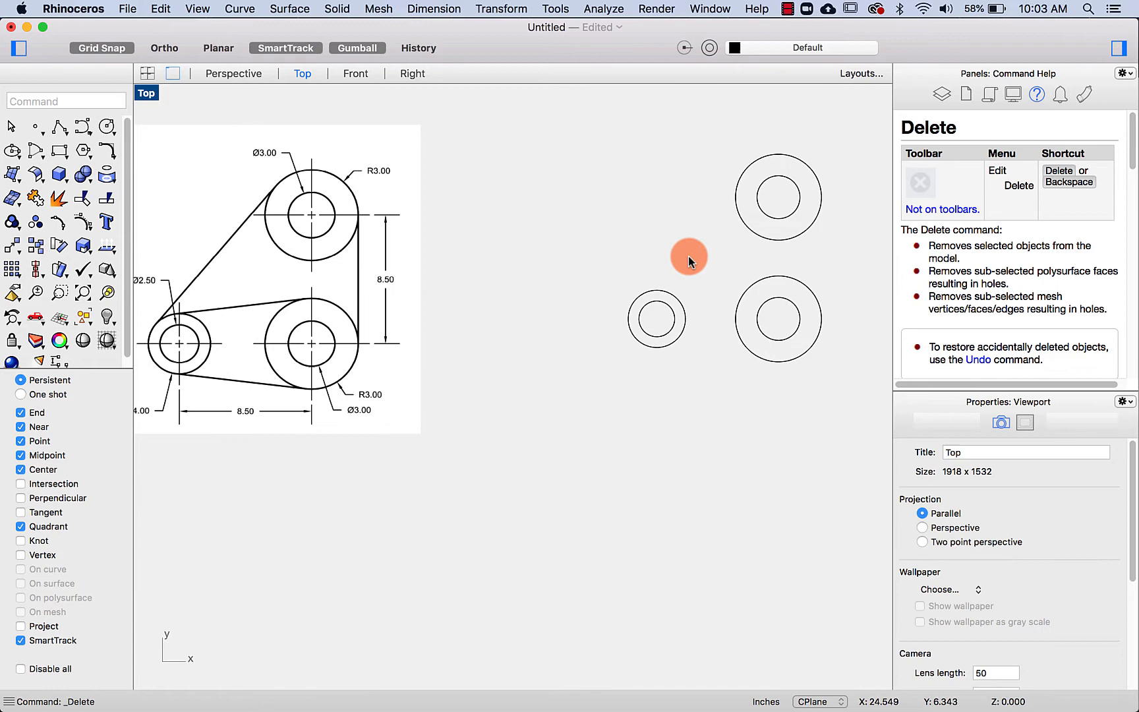
left_click(362, 283)
left_click_drag(335, 278, 466, 281)
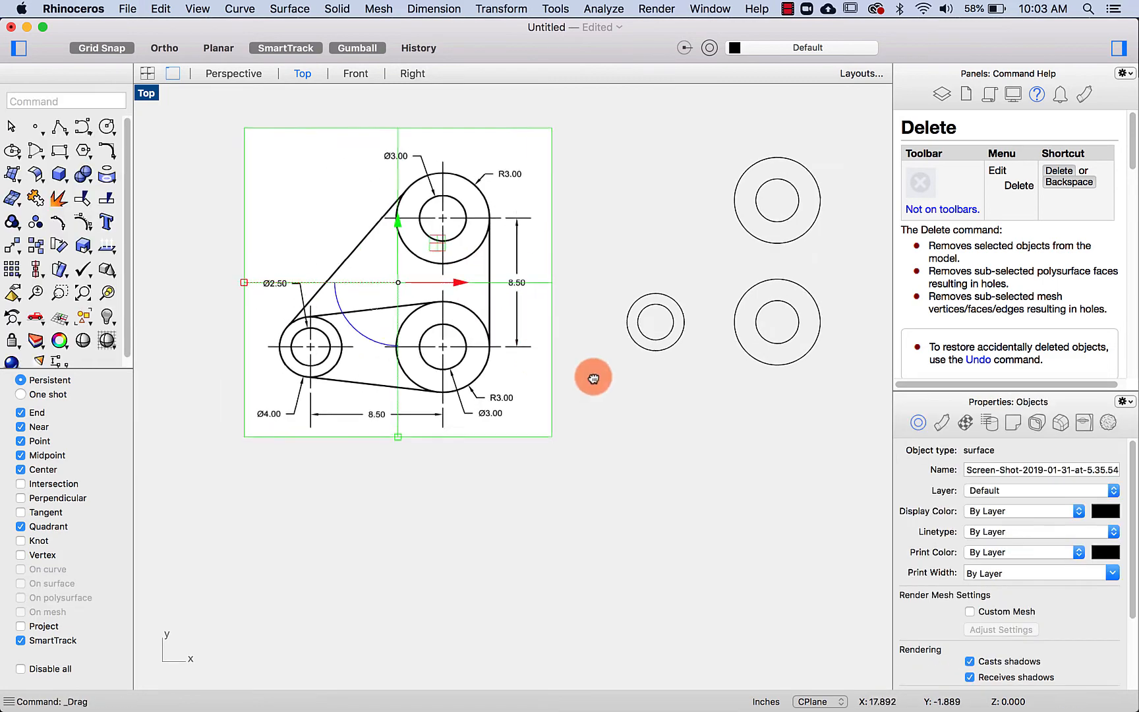
- Draw a line tangent to the upper-left sides of the upper hub's outer circle and the left hub's 4-inch circle
right_click_drag(594, 378, 564, 434)
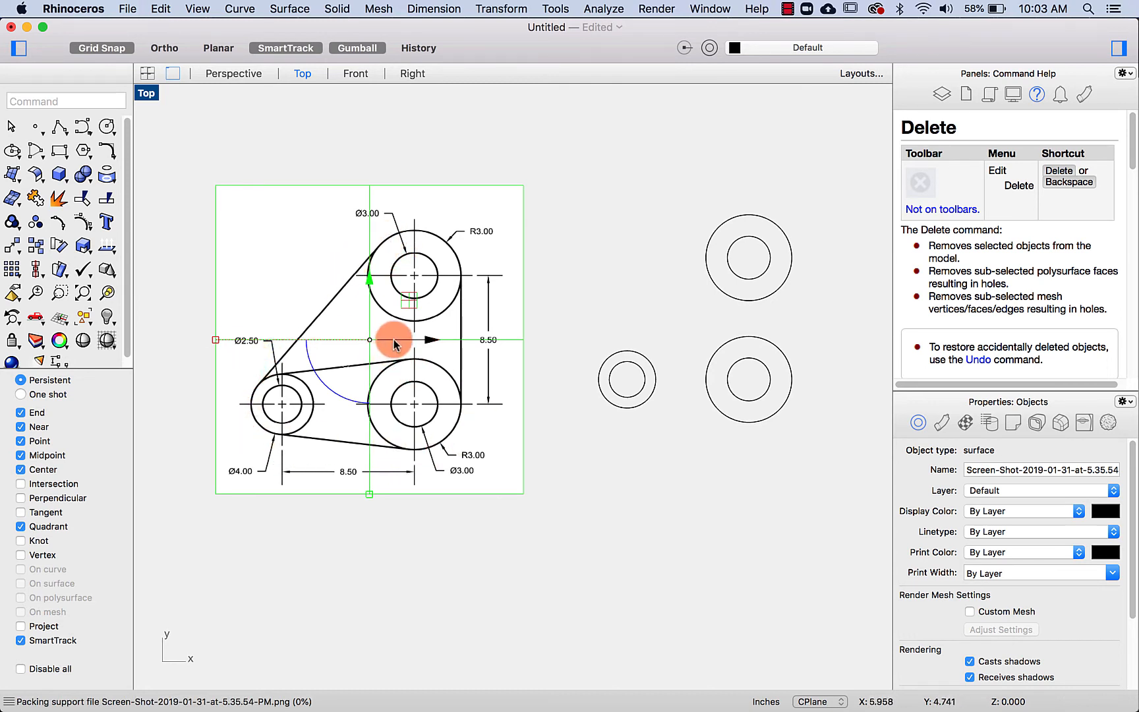
left_click(668, 523)
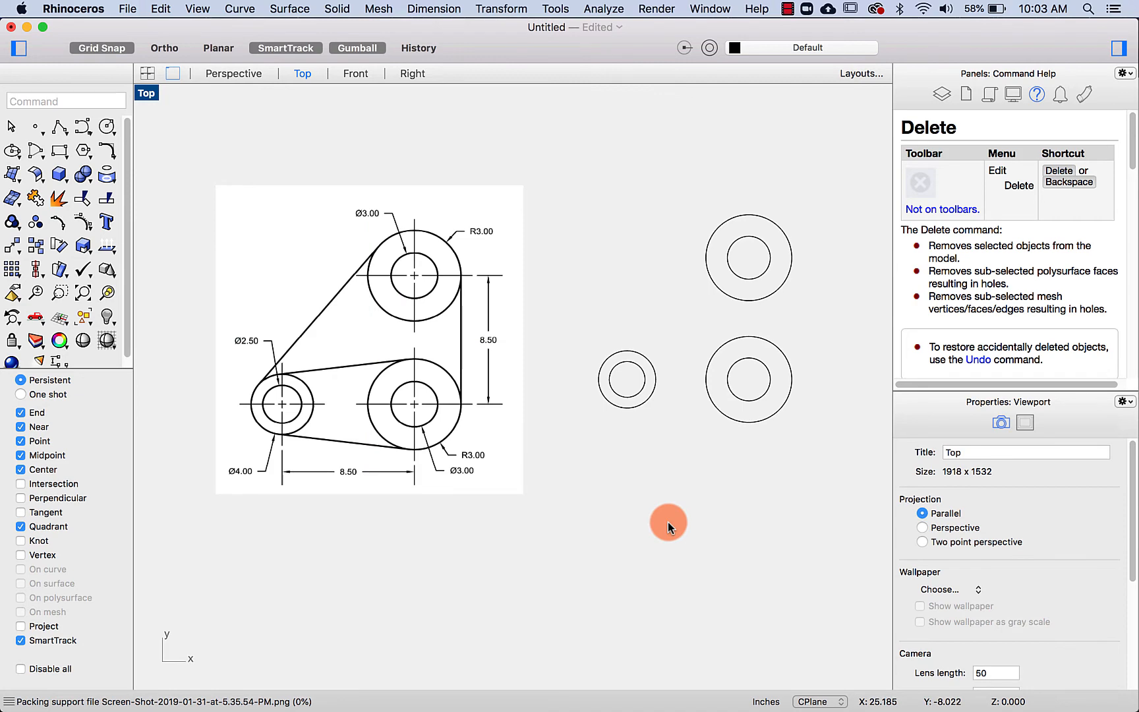
type("line")
key("Return")
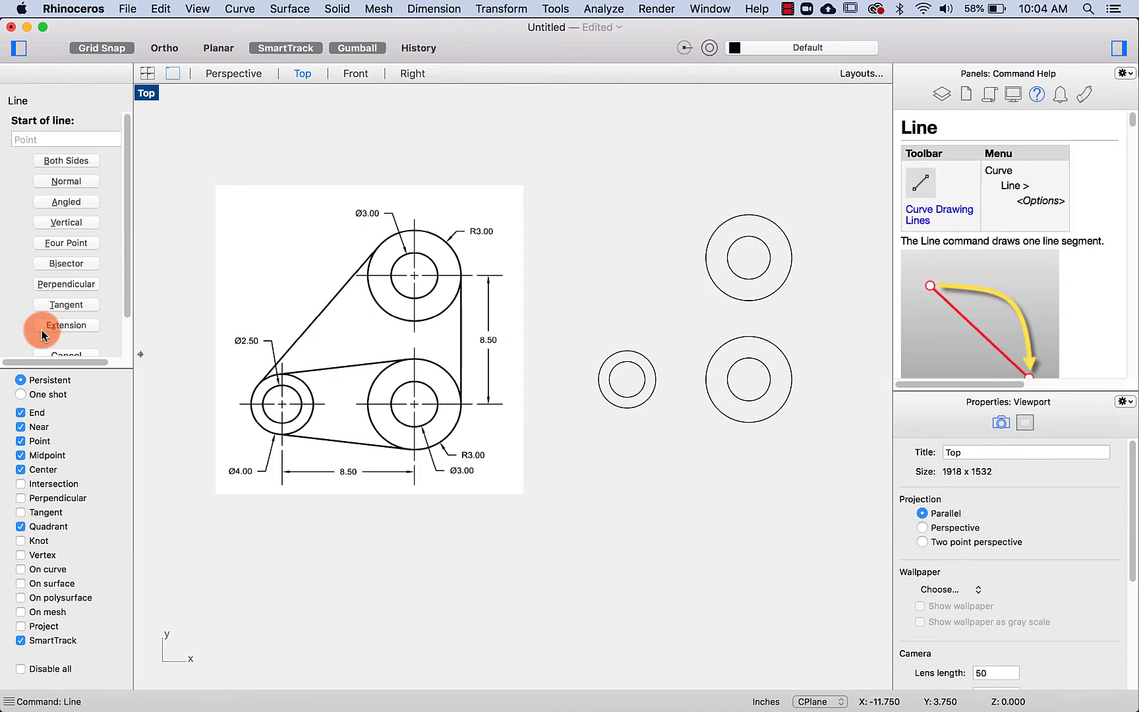
left_click(66, 304)
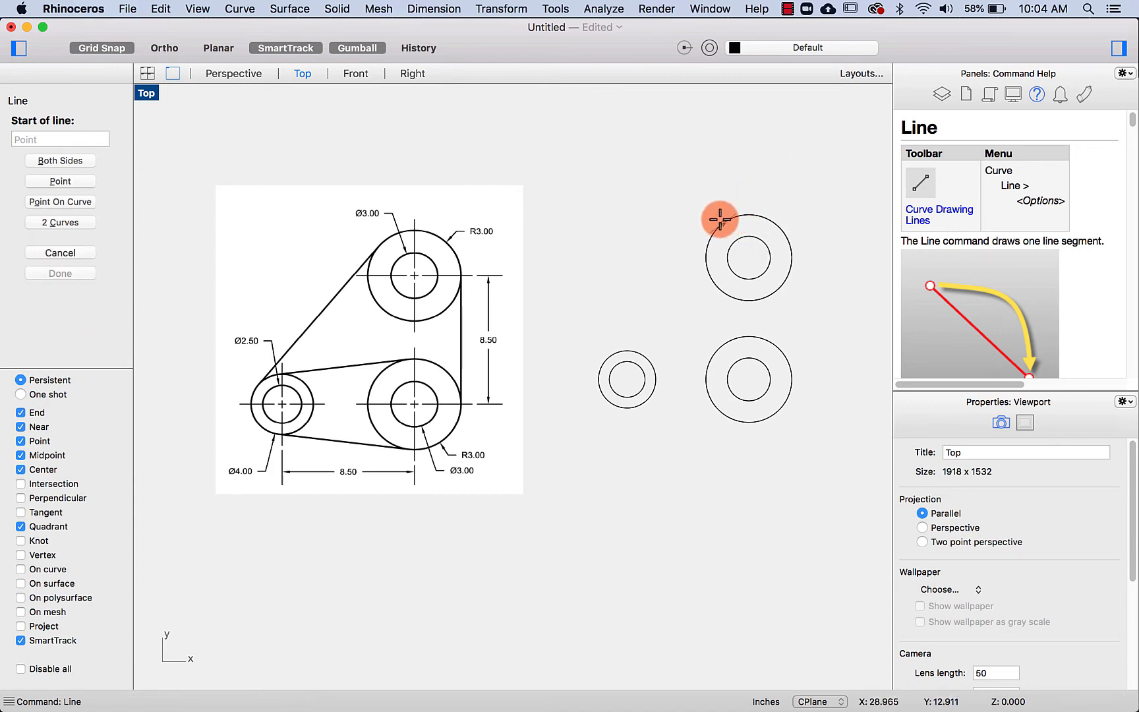
scroll(720, 219, "up", 5)
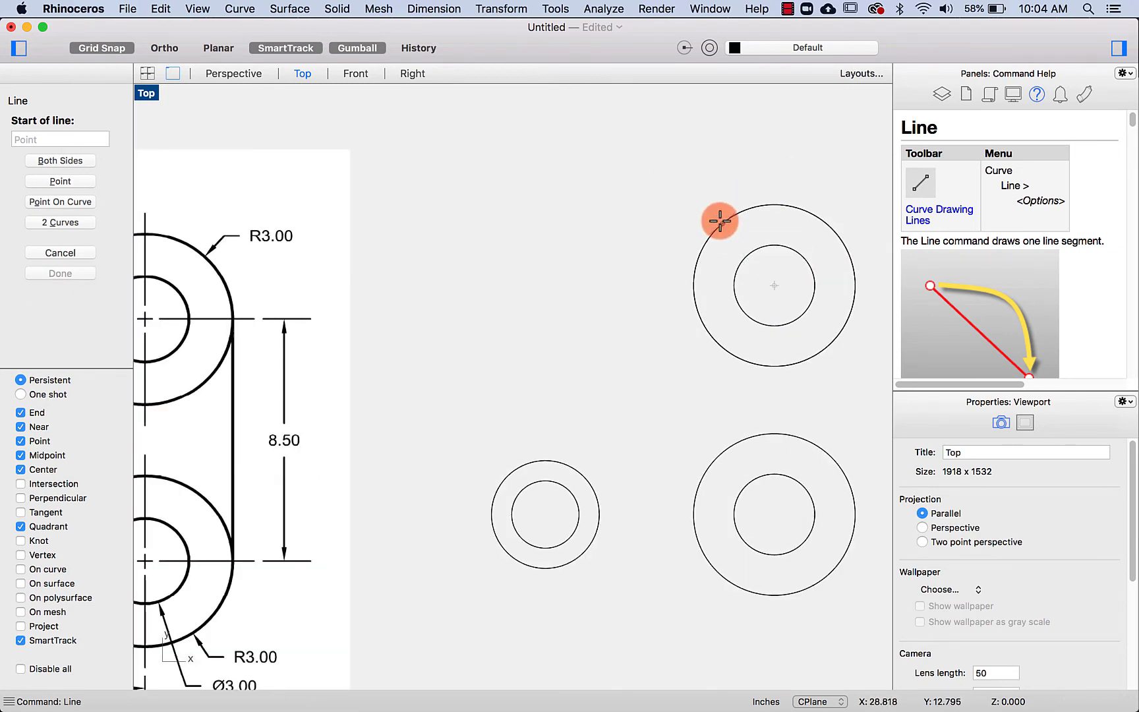
left_click(718, 224)
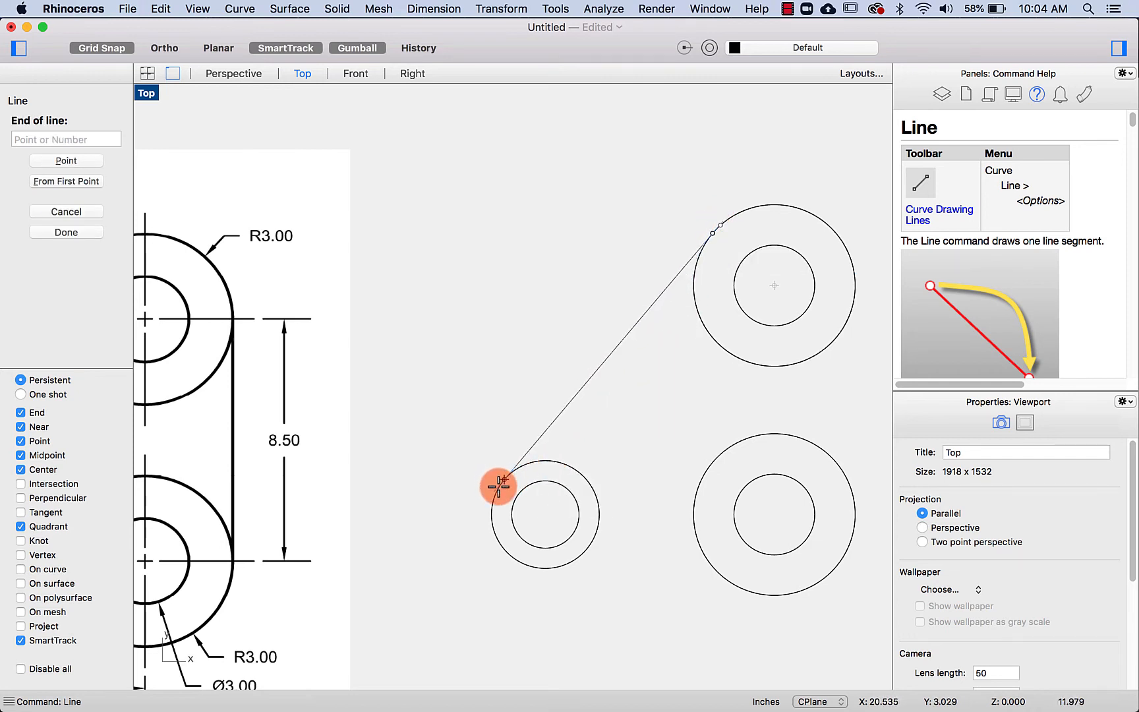
scroll(499, 486, "up", 3)
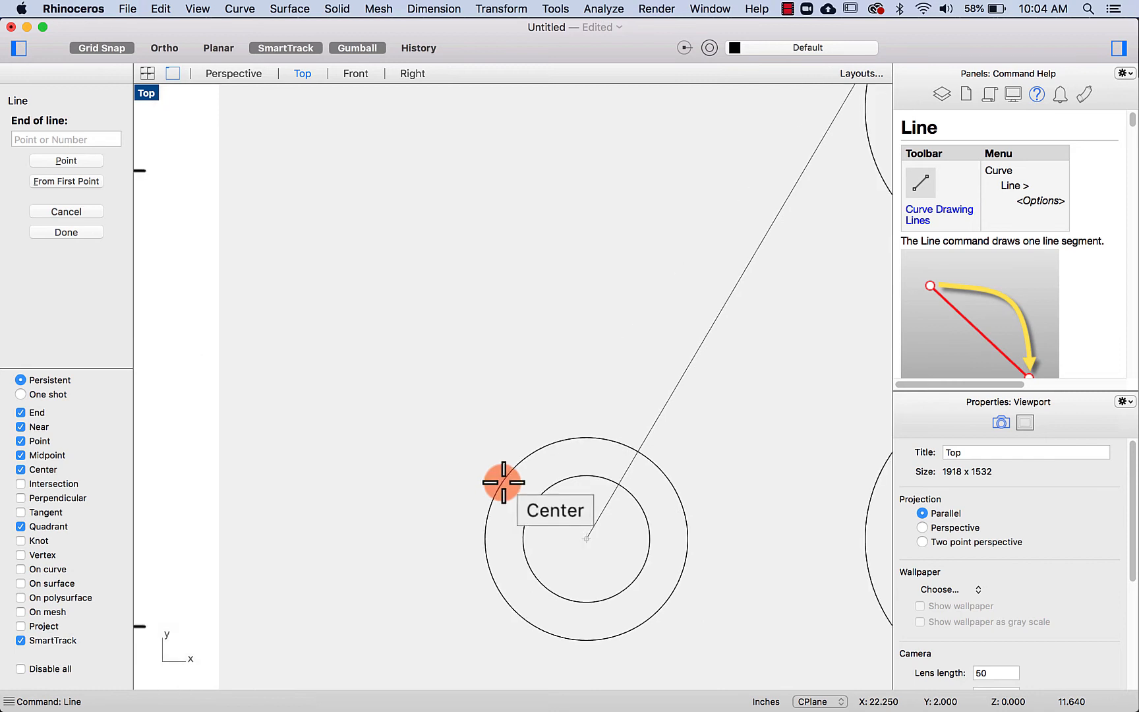
left_click(508, 472)
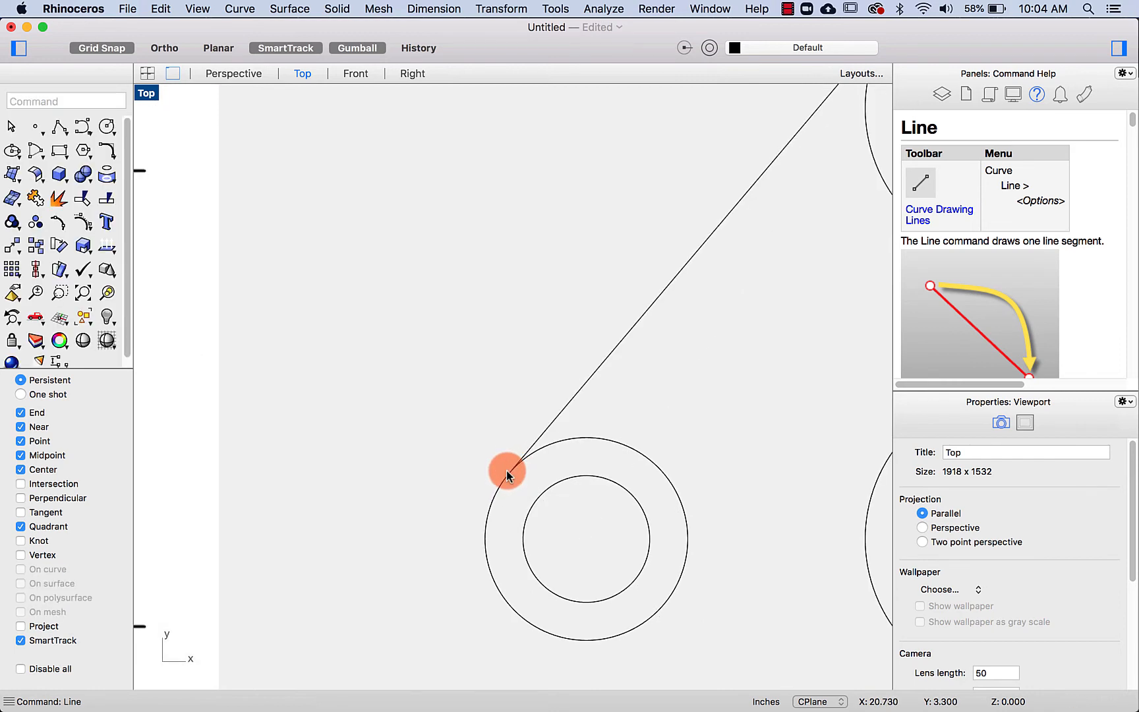
- Draw a line tangent to the undersides of the left hub's 4-inch circle and the lower-right hub's outer circle
scroll(506, 470, "down", 5)
right_click_drag(554, 576, 593, 514)
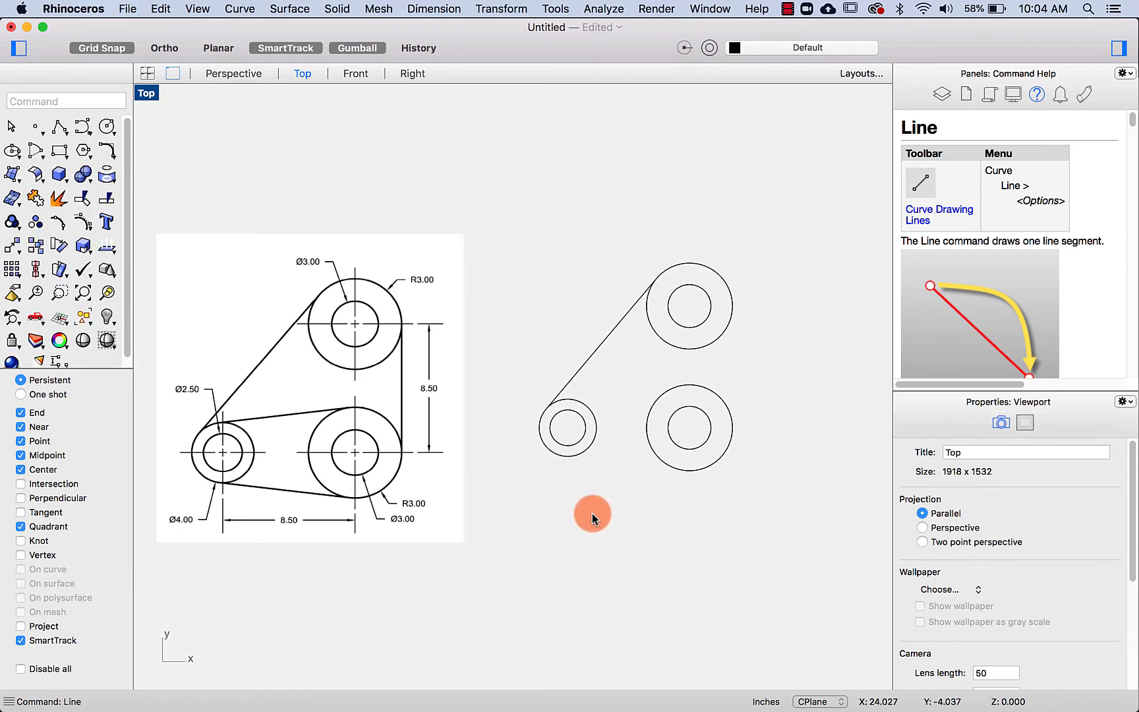
right_click(602, 515)
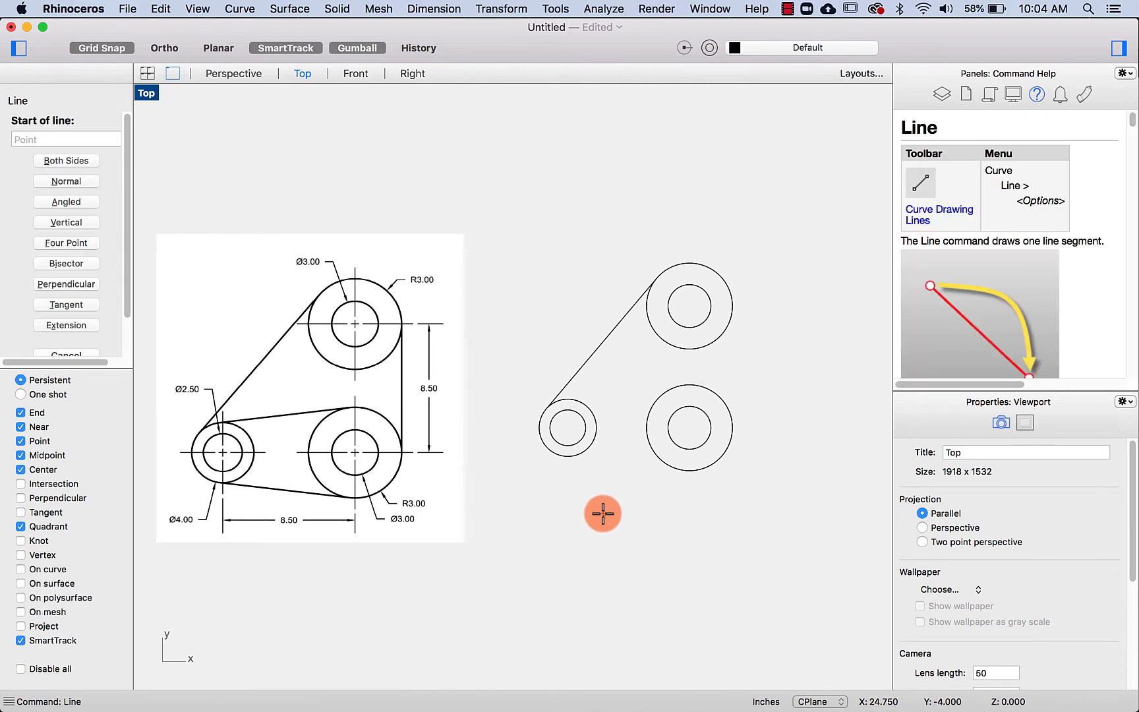
type("t")
key("Return")
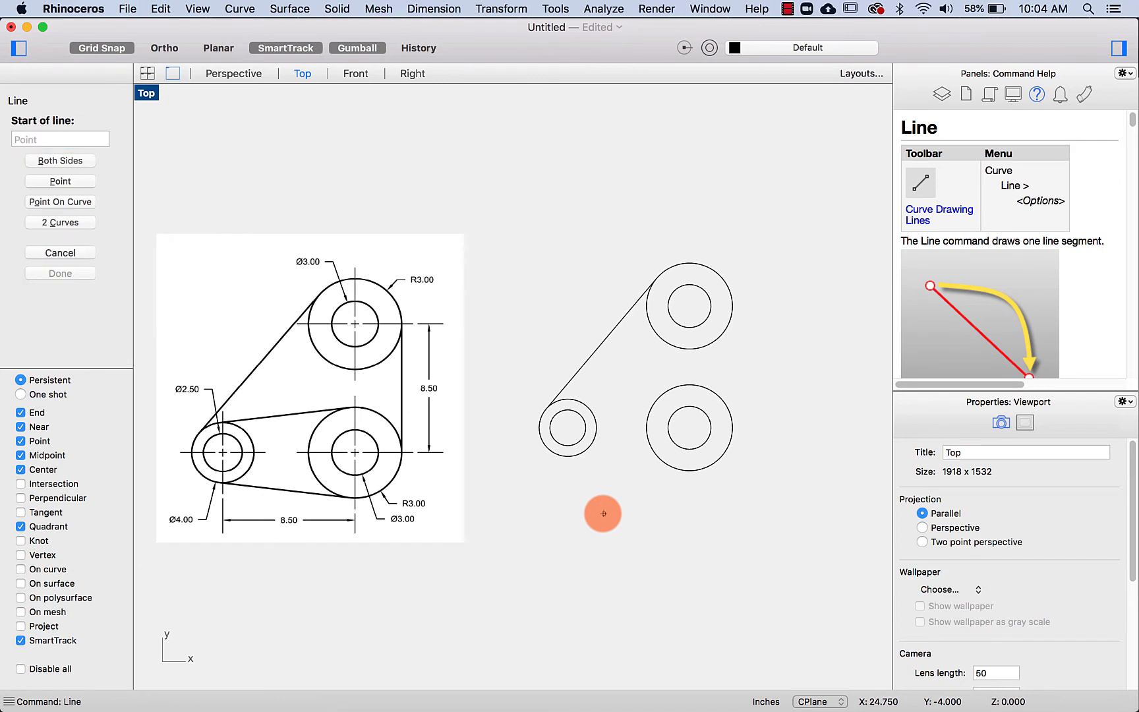
left_click(563, 455)
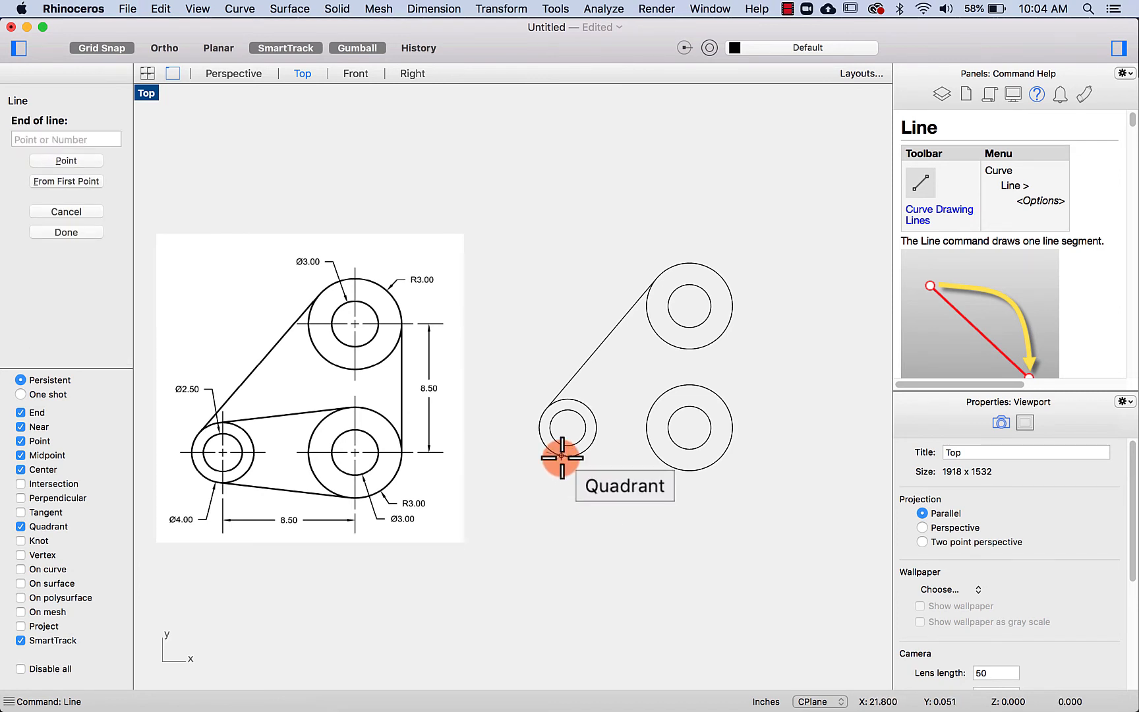
left_click(691, 476)
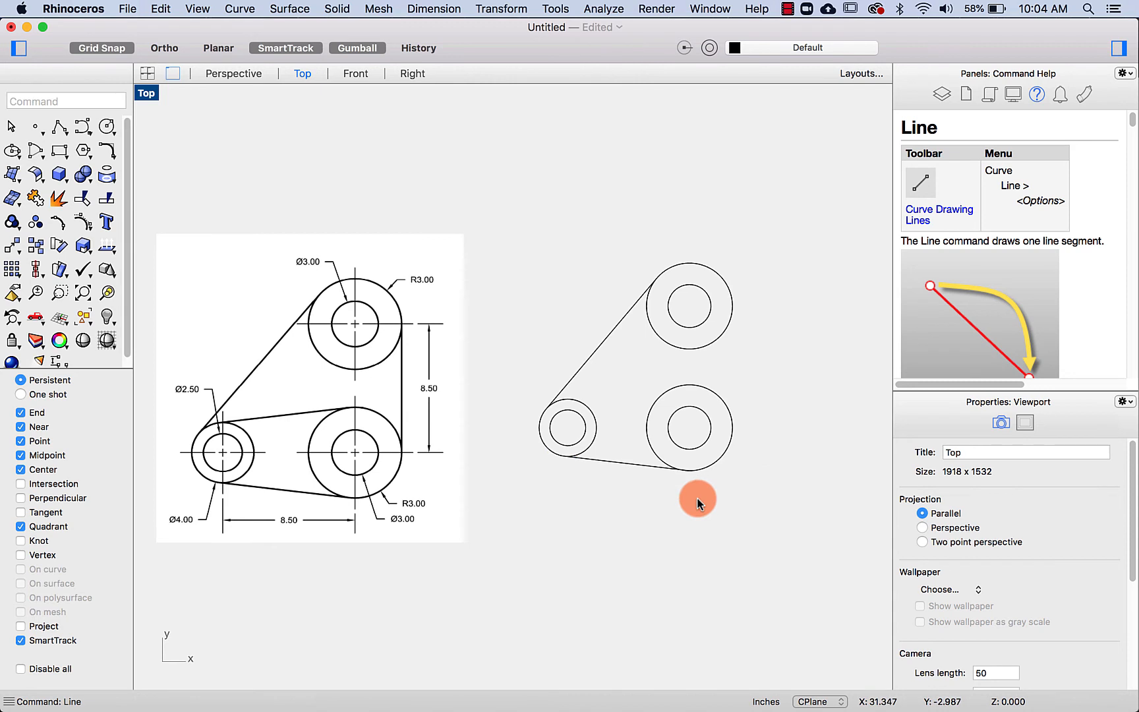
- Try to draw a tangent line along the upper sides of the left and lower-right hubs' outer circles
right_click(697, 501)
type("t")
key("Return")
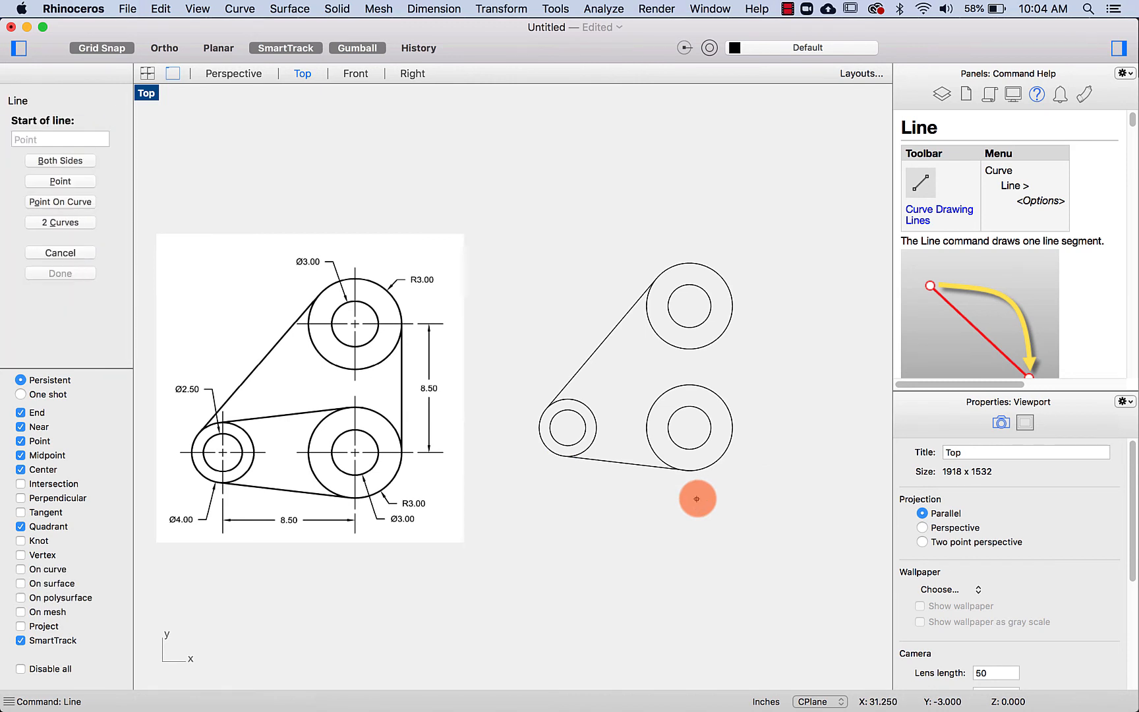
left_click(573, 394)
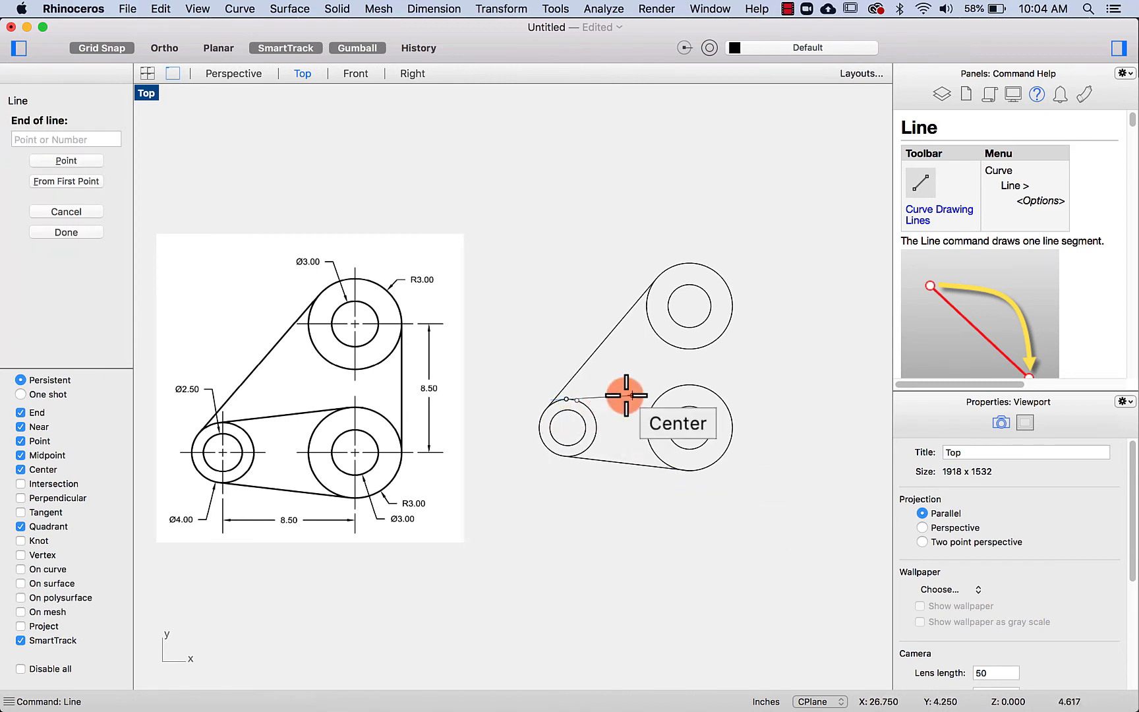
left_click(690, 387)
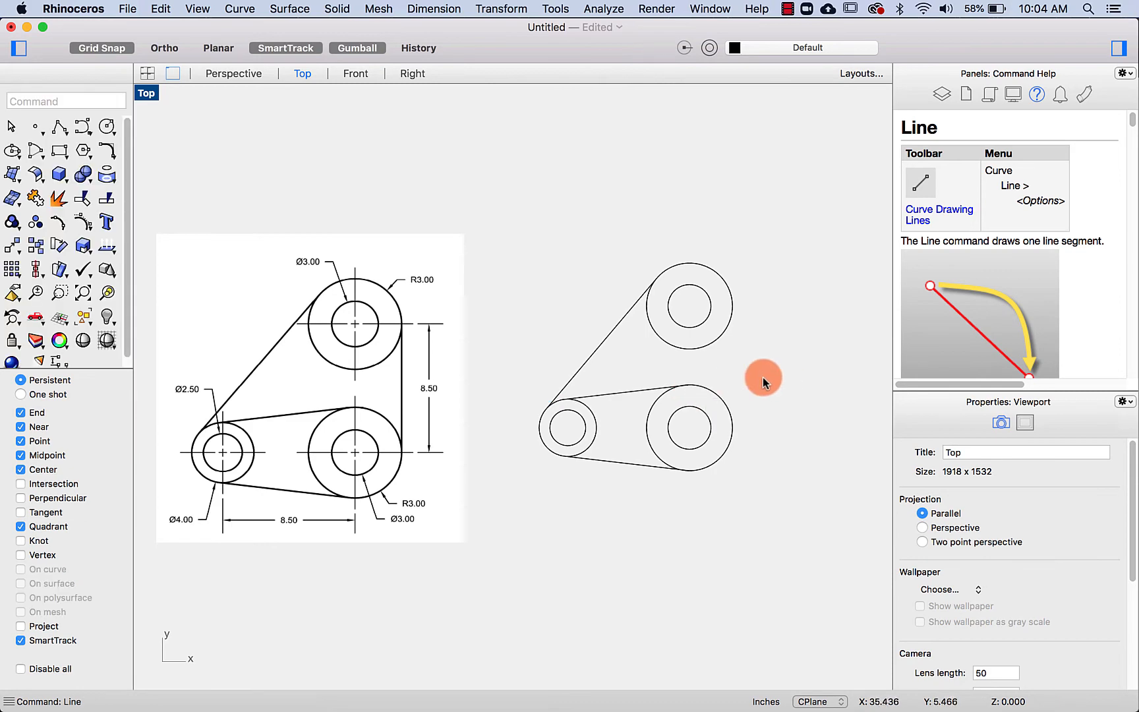
- Delete the upper connecting line between the left hub and the lower-right hub
scroll(689, 396, "up", 5)
scroll(684, 391, "up", 3)
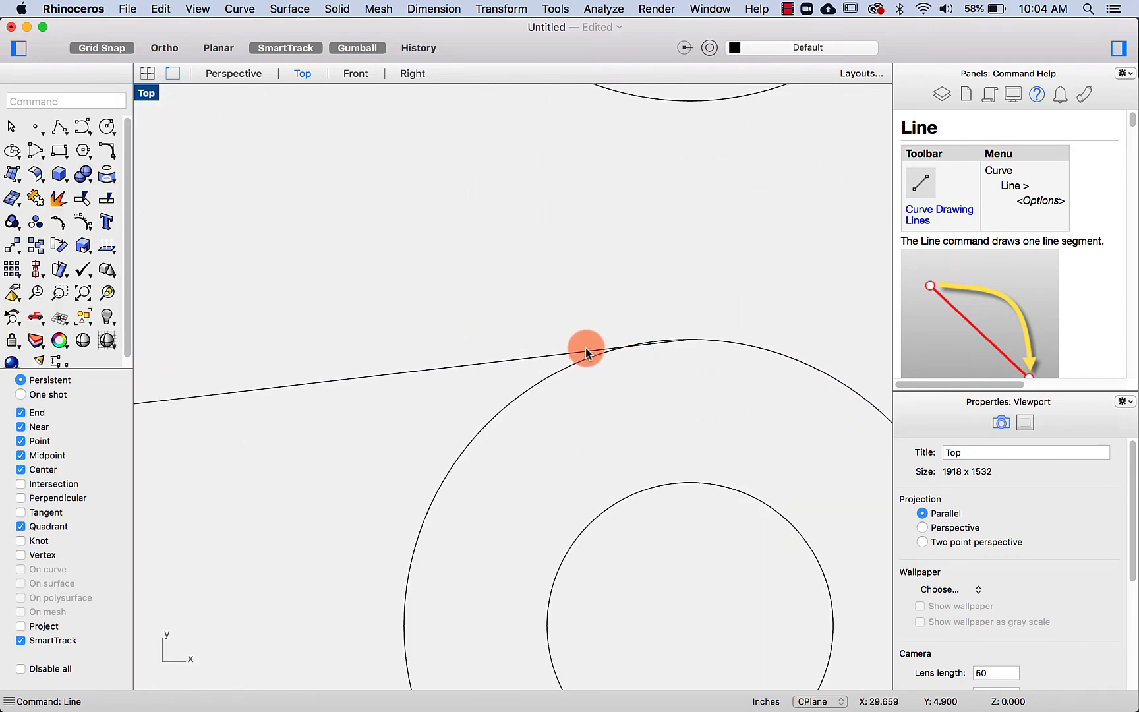
left_click(585, 348)
key("Delete")
scroll(585, 349, "down", 5)
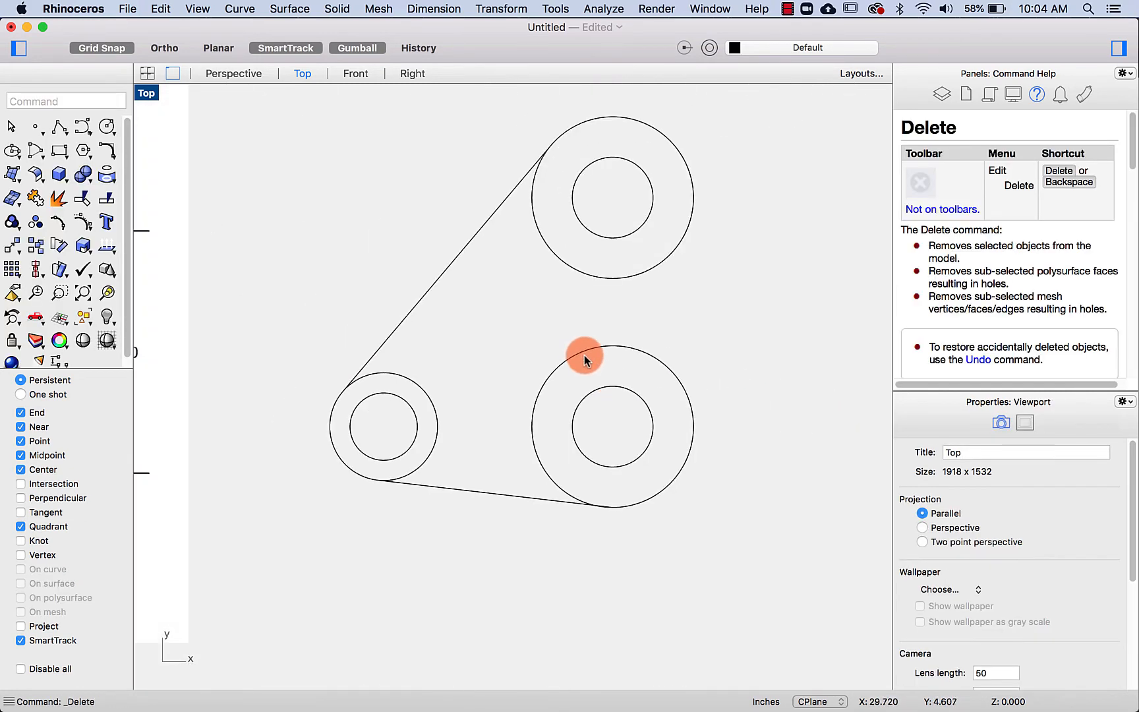
- With the Quadrant snap off, draw a line tangent to the upper sides of the left and lower-right hubs' outer circles
type("line")
key("Return")
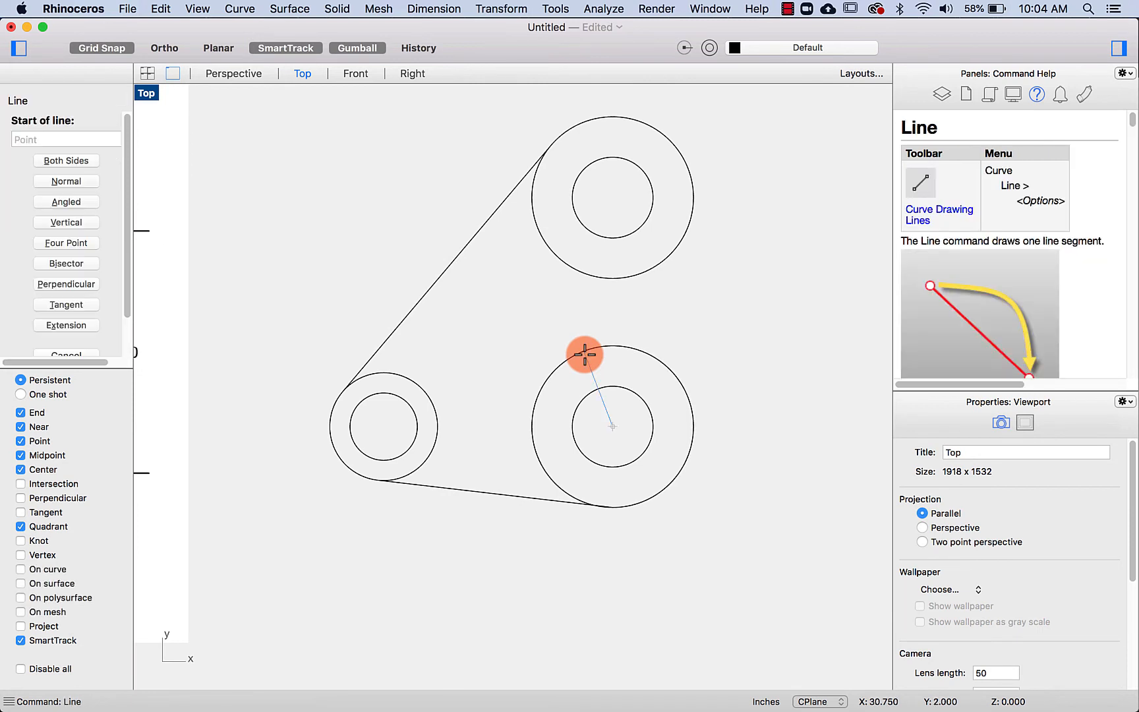
type("t")
key("Return")
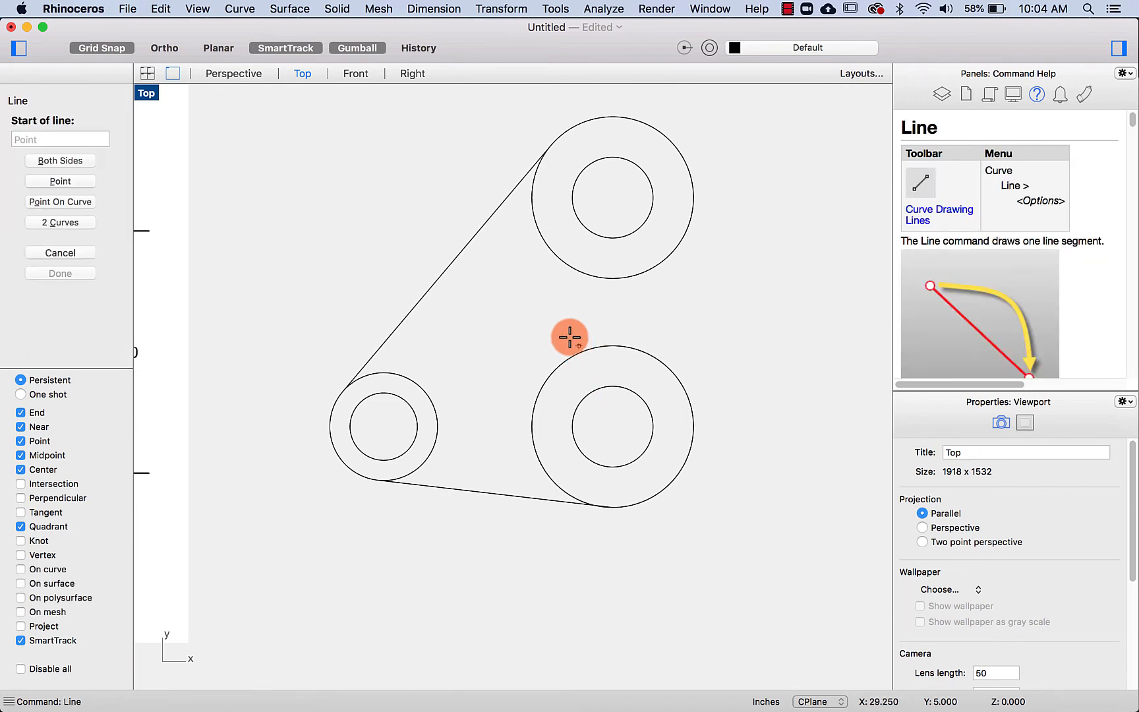
left_click(381, 371)
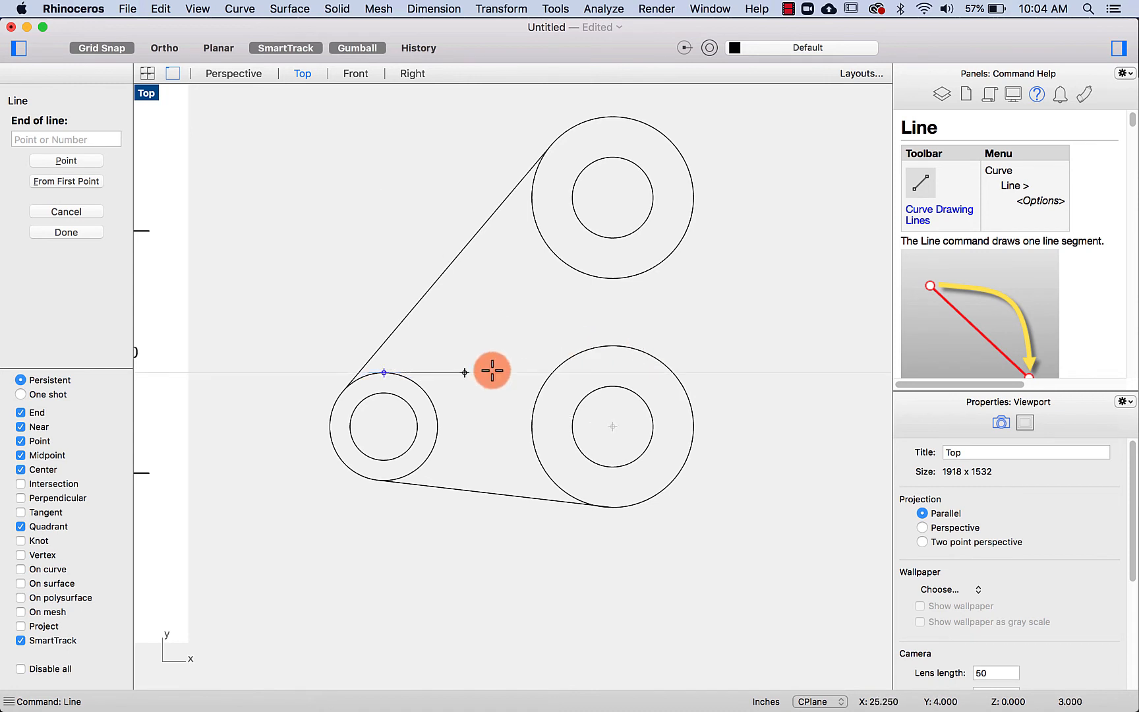
left_click(20, 526)
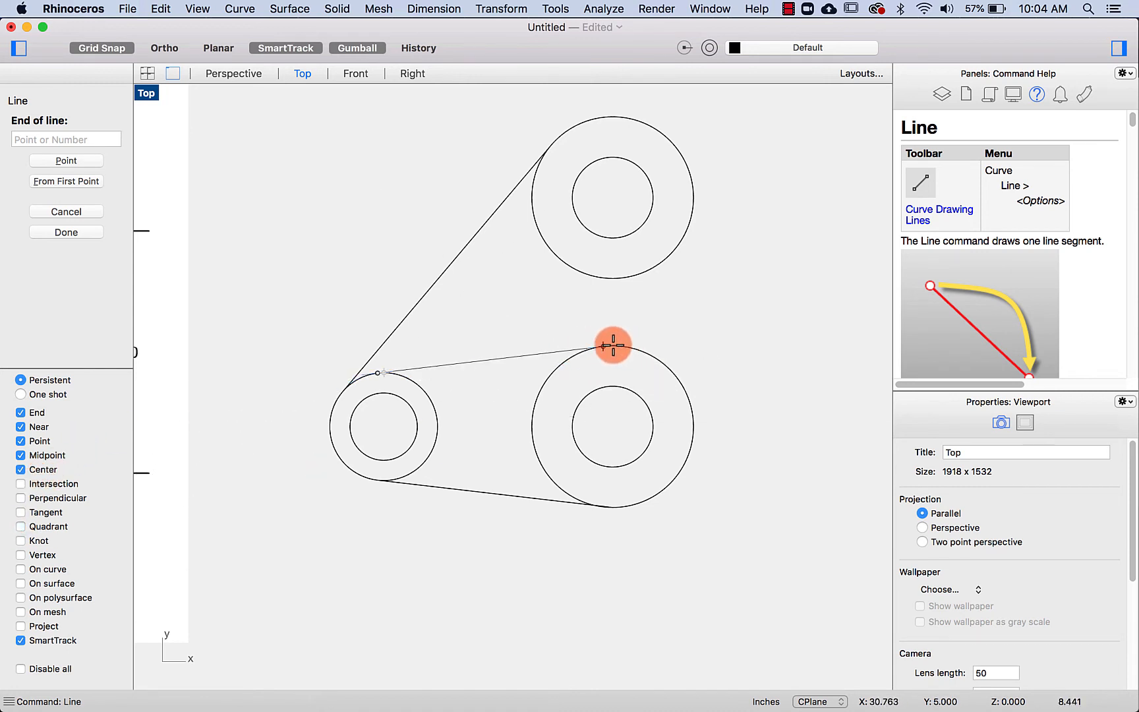
scroll(613, 344, "up", 3)
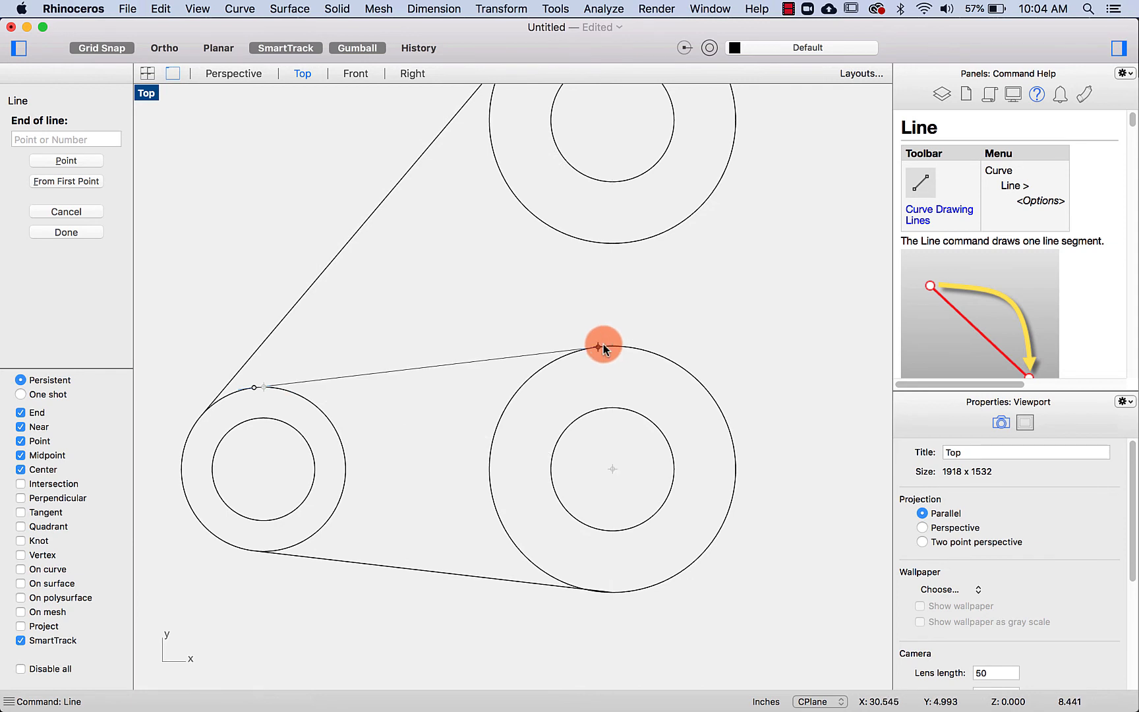
left_click(603, 344)
scroll(604, 379, "down", 4)
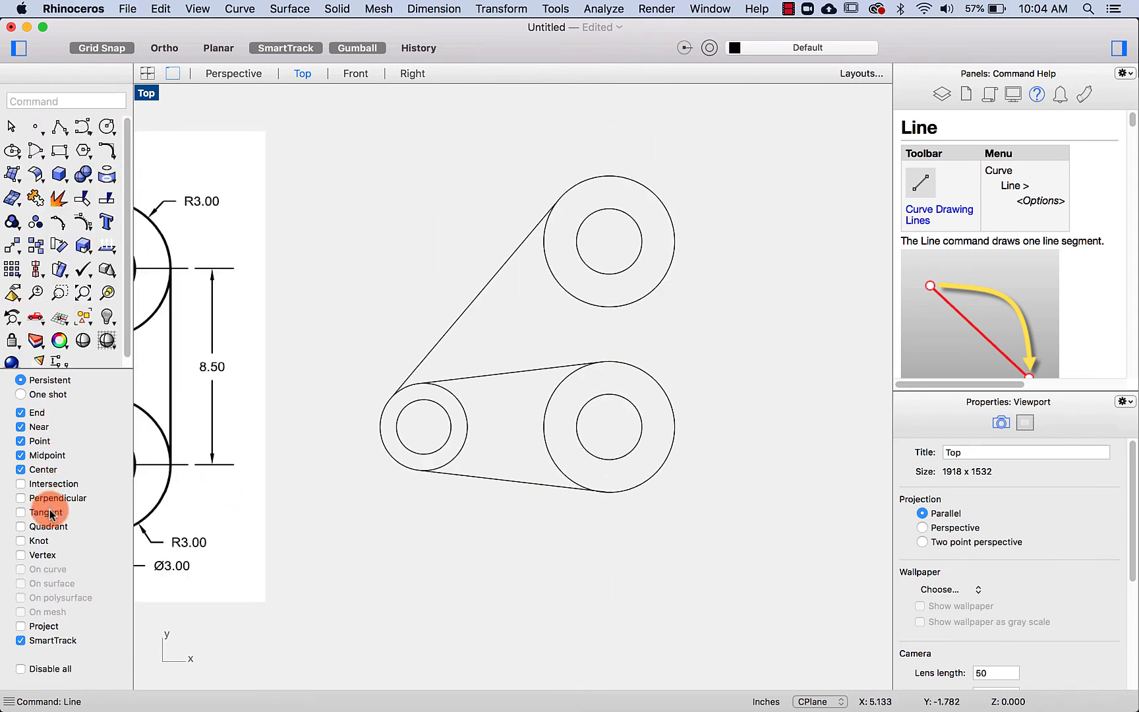
- Turn off the Point, Near and End object snaps
left_click(20, 440)
left_click(21, 427)
left_click(21, 412)
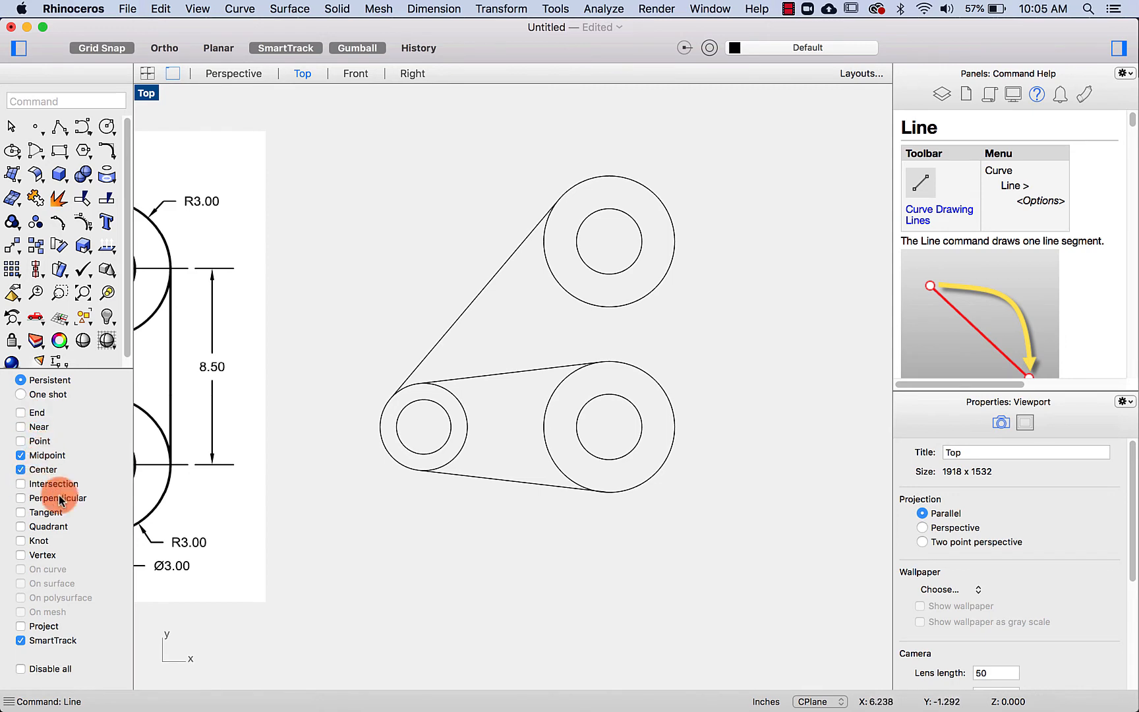
- With the Center snap off, draw a vertical line tangent to the right sides of the two right-hand hubs' outer circles
right_click_drag(385, 541, 463, 550)
right_click_drag(645, 584, 694, 559)
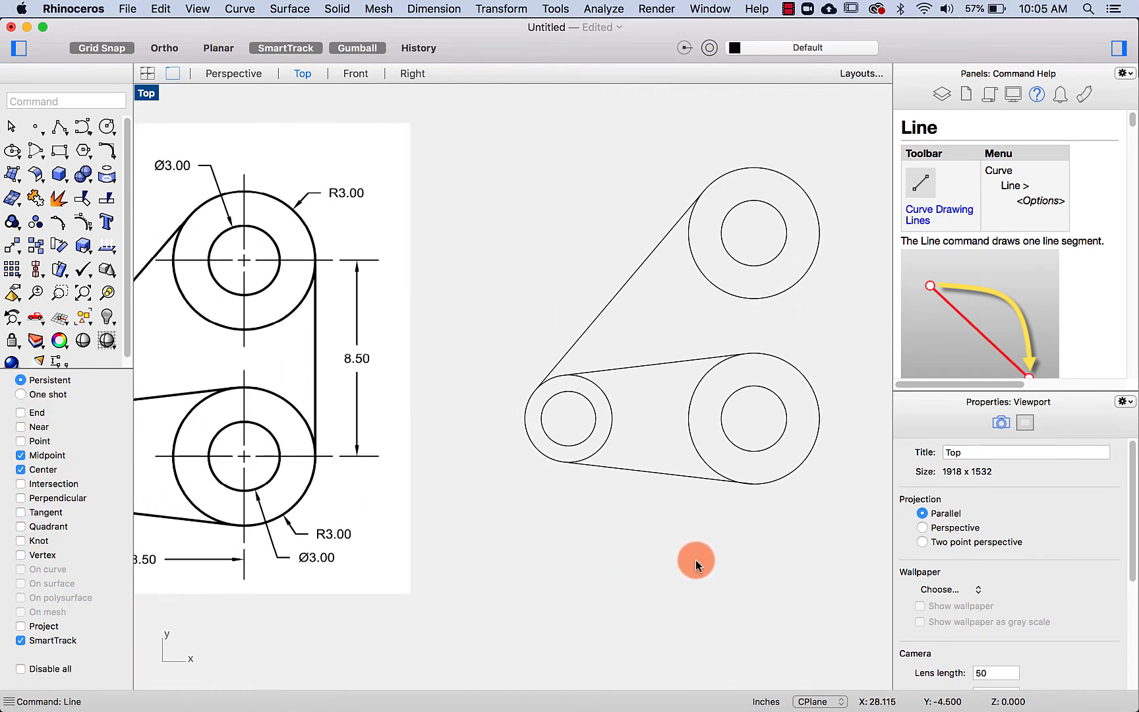
right_click(695, 567)
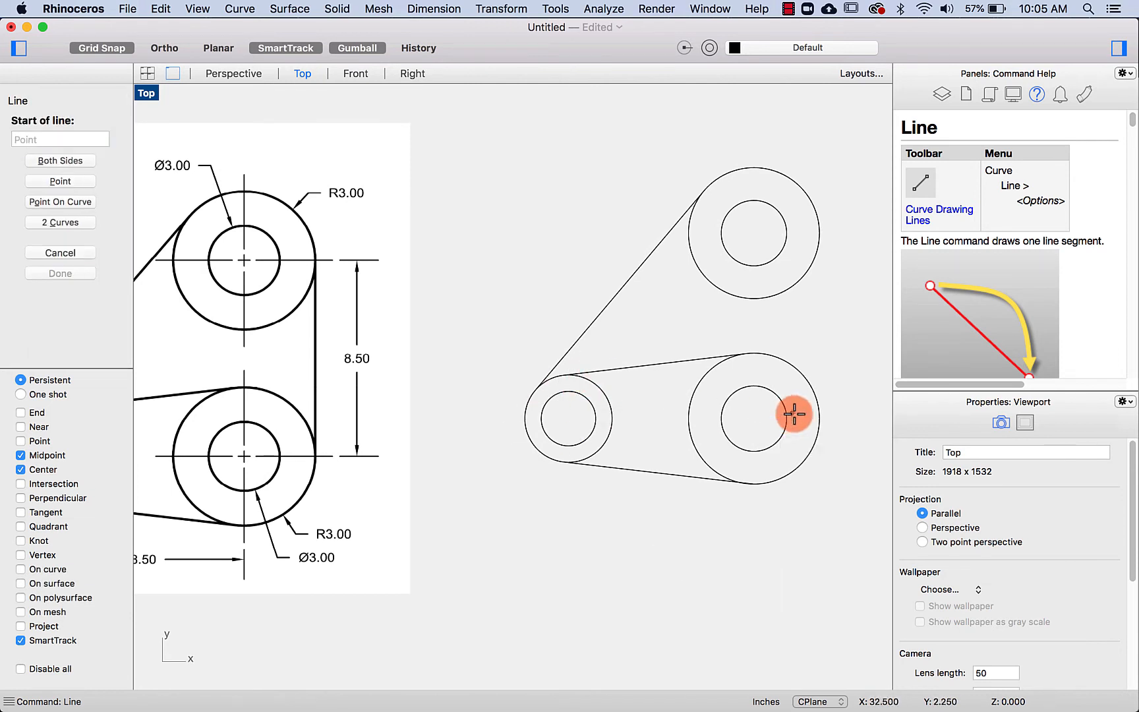
left_click(21, 468)
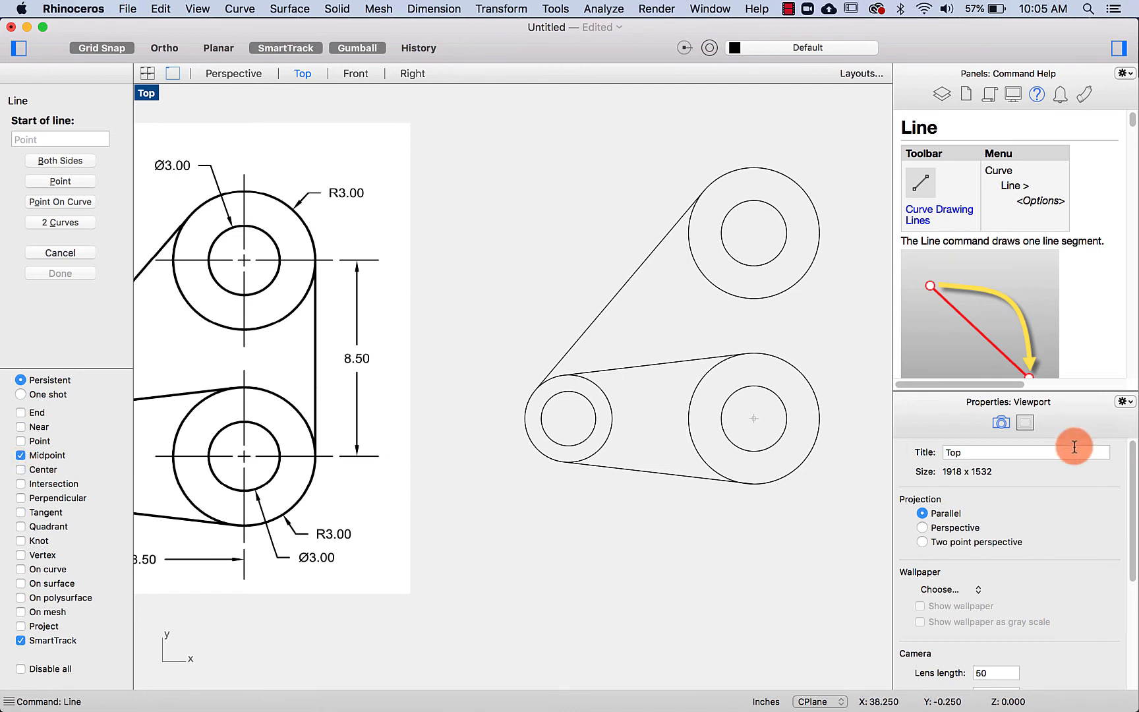
left_click(819, 412)
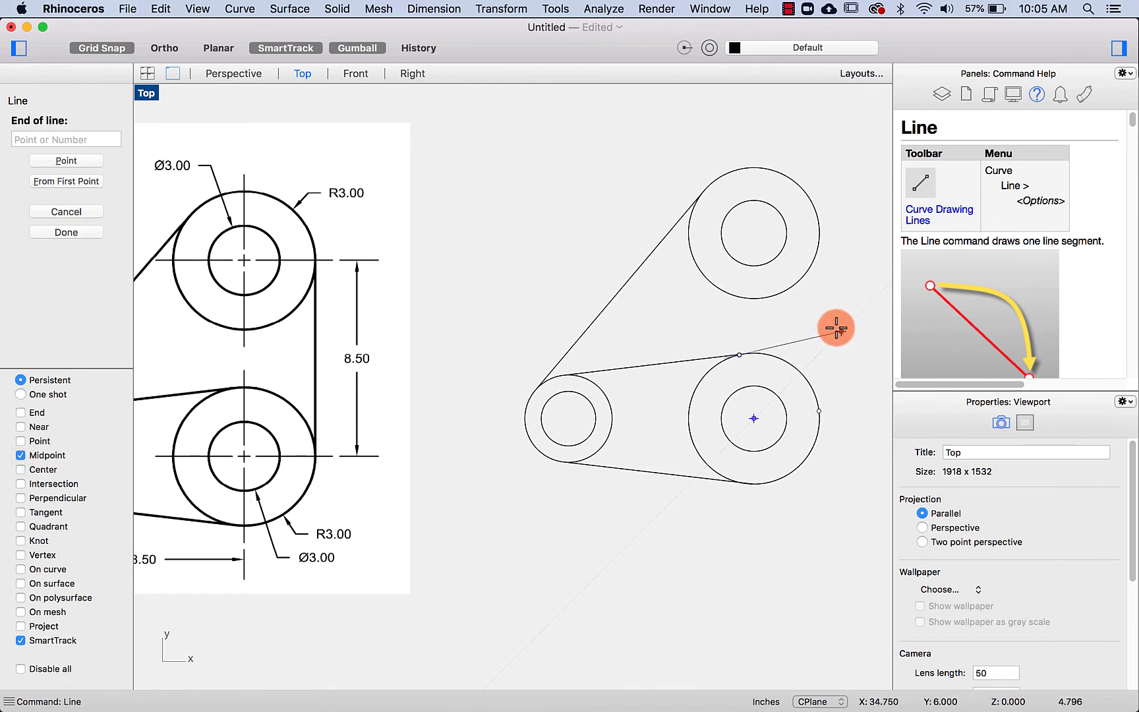
left_click(818, 234)
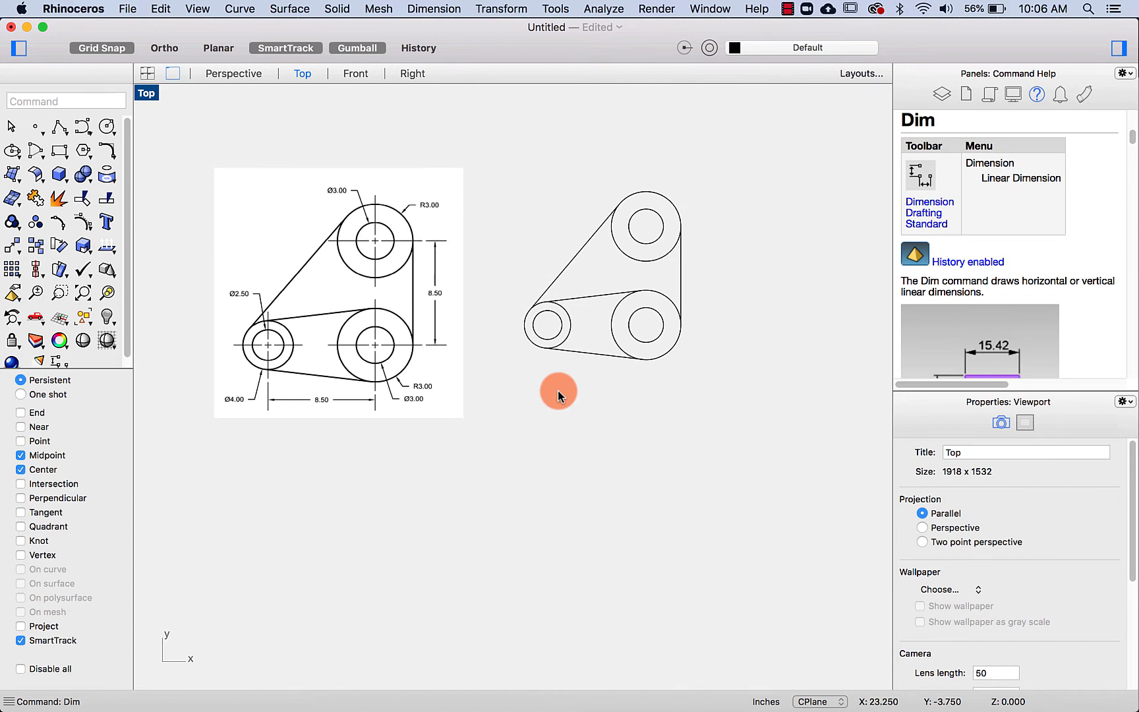
- Dimension the horizontal distance between the centres of the lower-right and left hubs, placing the dimension below the drawing
type("Dim")
key("Return")
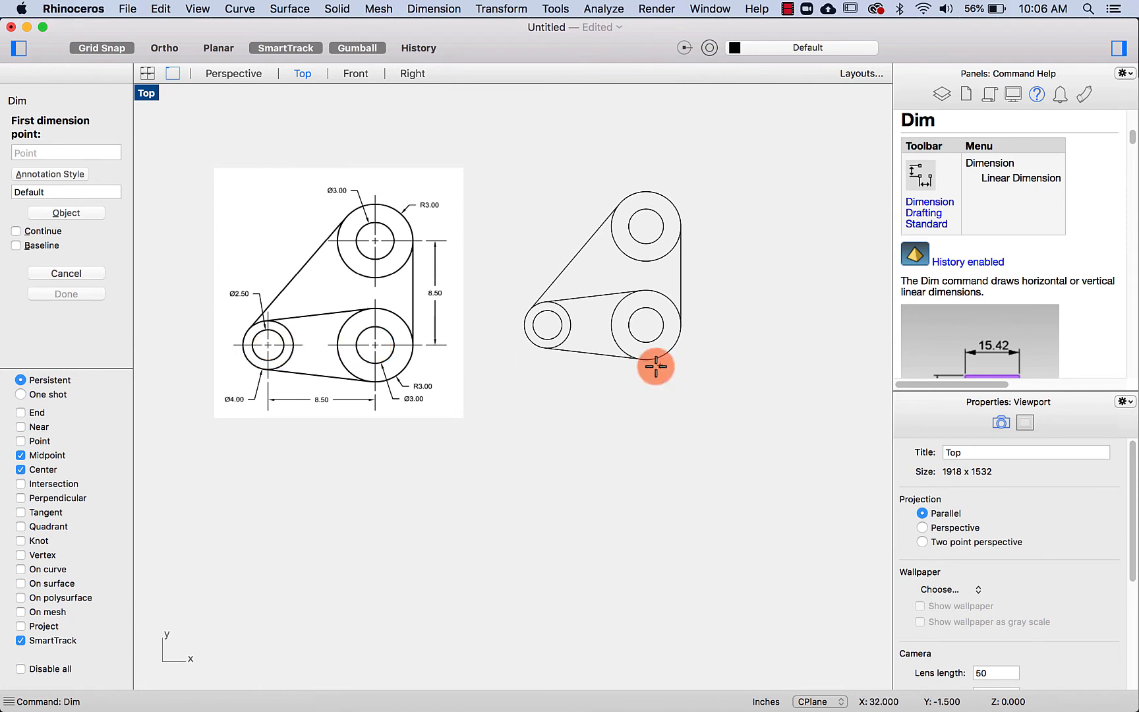
left_click(655, 340)
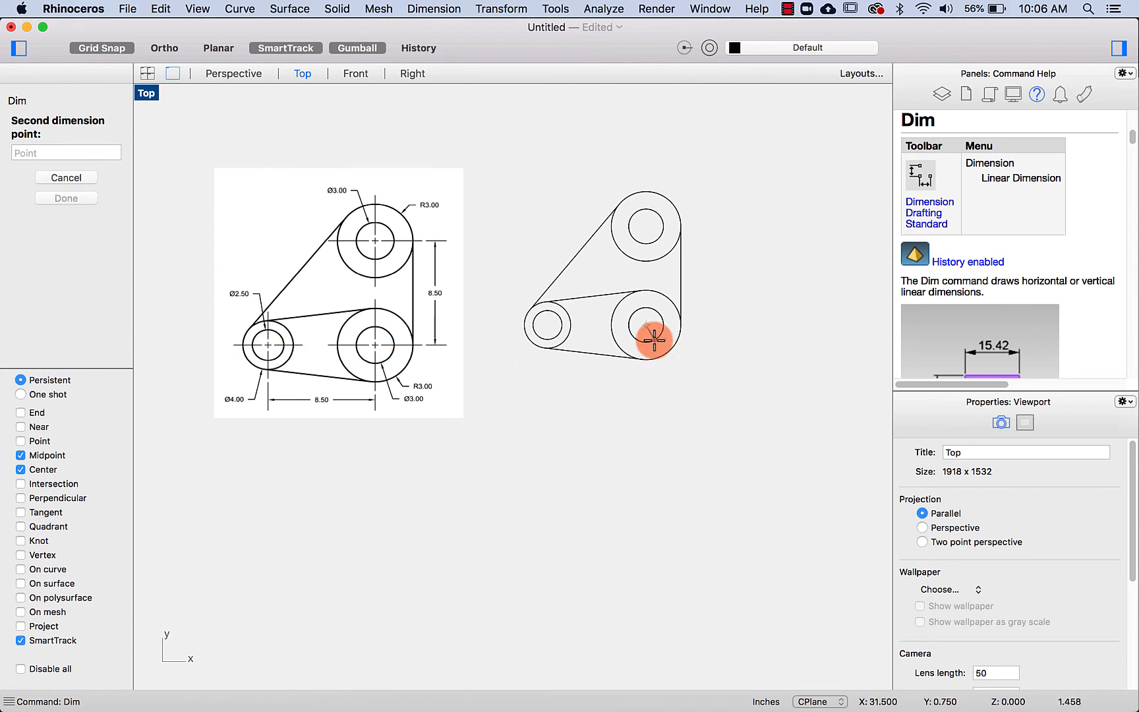
left_click(557, 336)
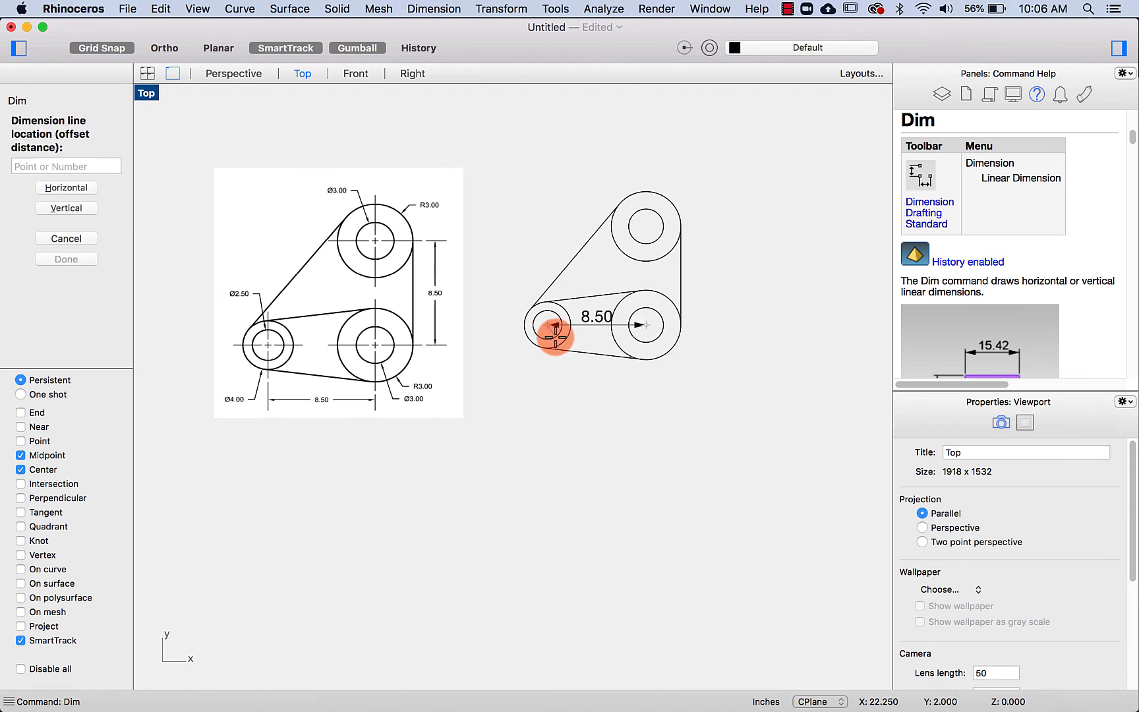
left_click(552, 412)
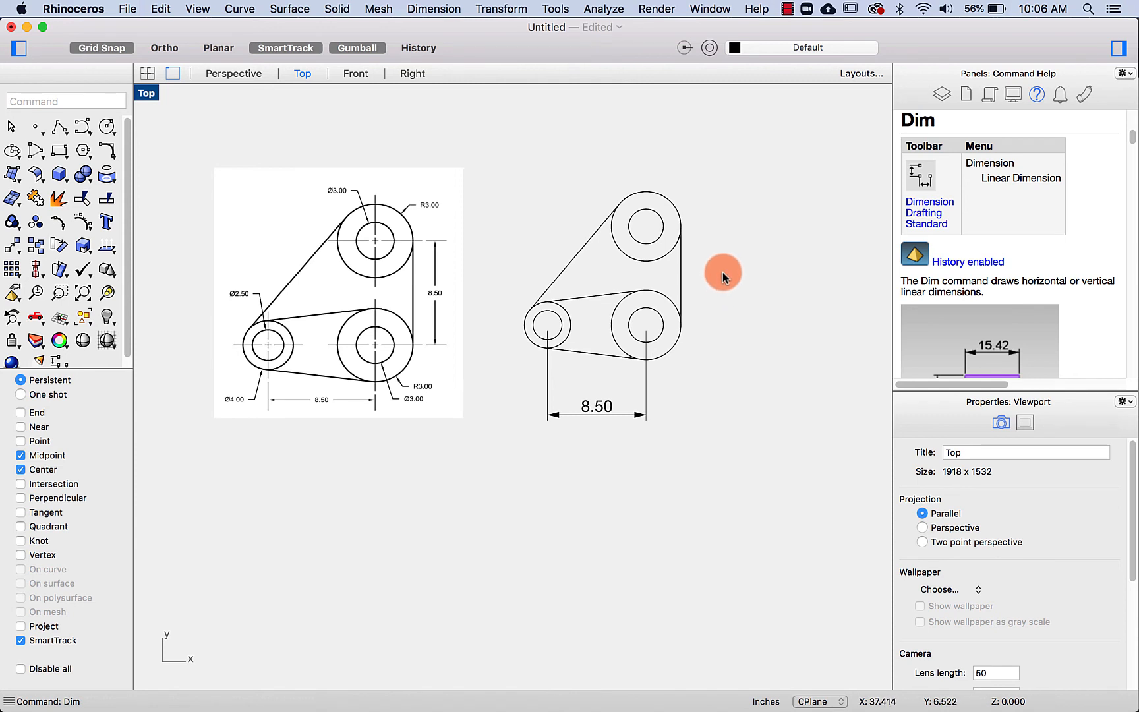
- Dimension the vertical distance between the centres of the upper and lower-right hubs, placing the dimension to the right of the drawing
key("Return")
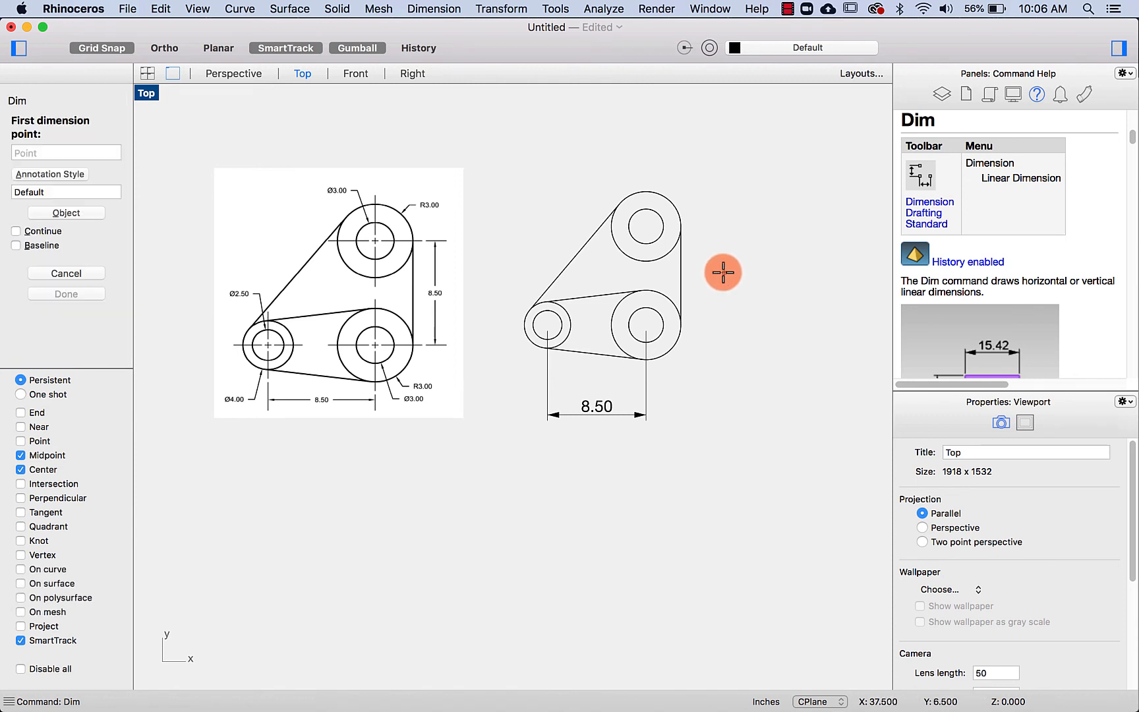
left_click(668, 224)
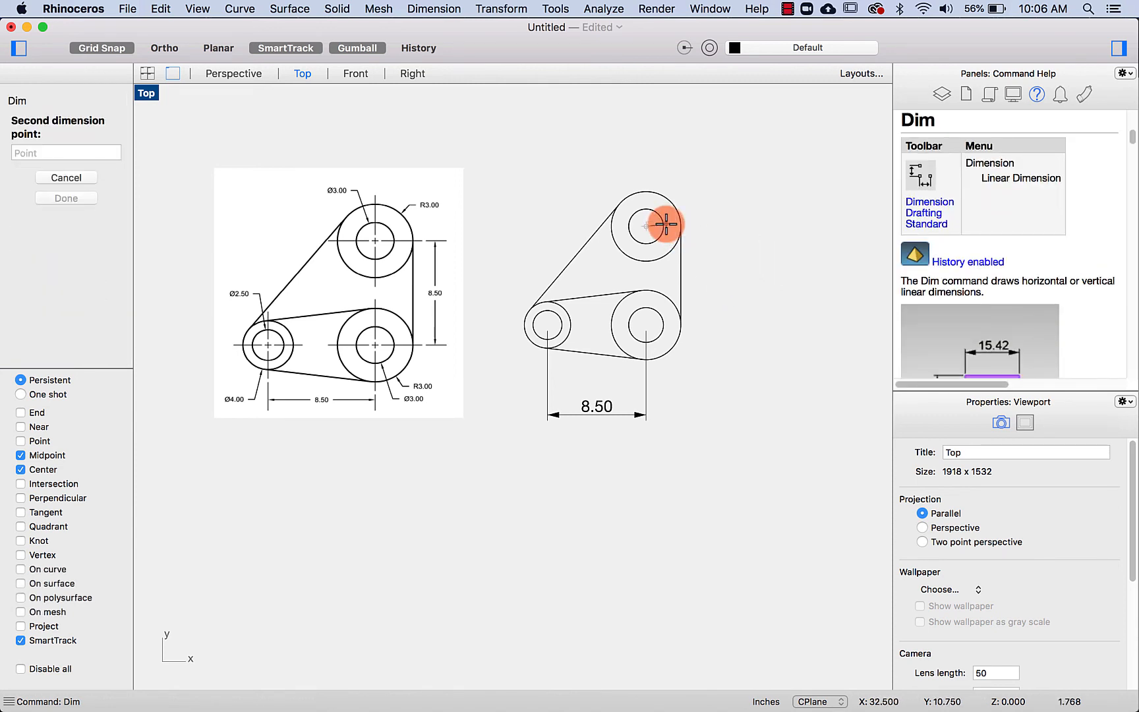
left_click(669, 315)
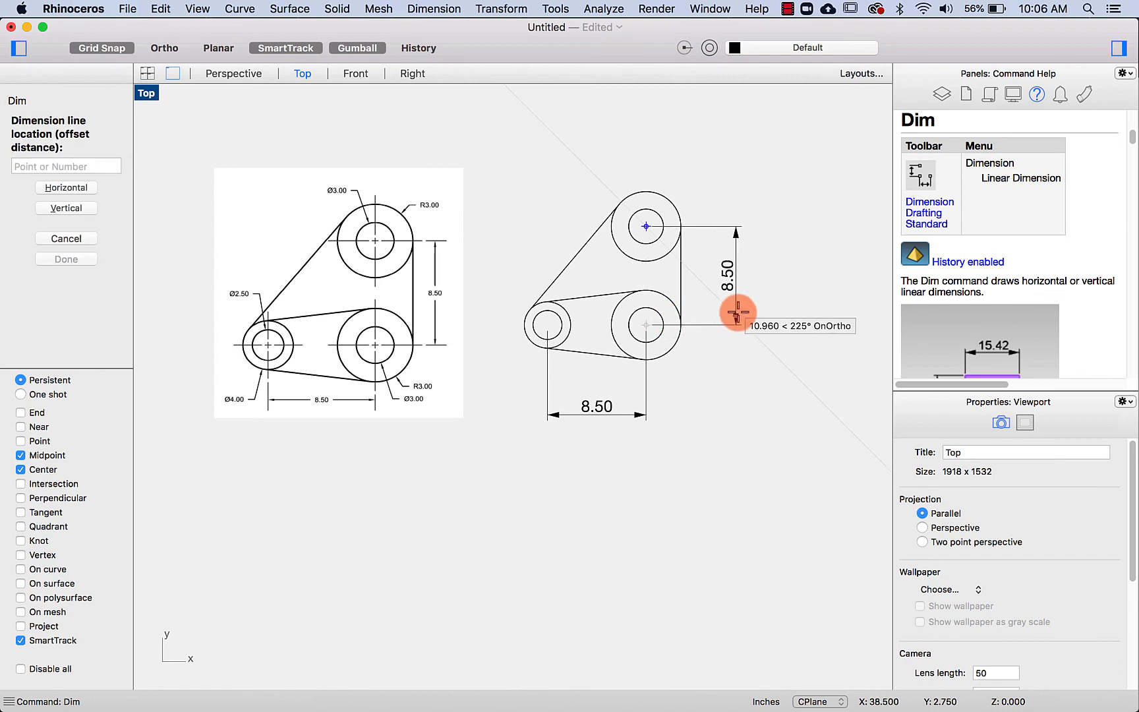
left_click(738, 312)
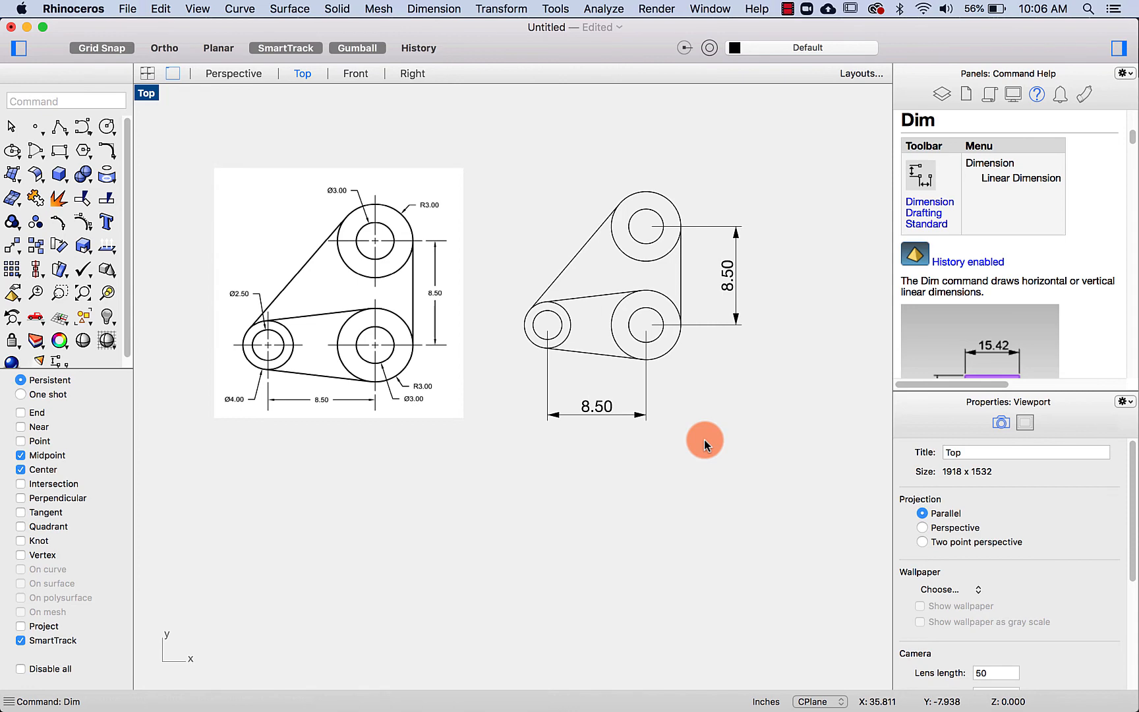
- Add radius dimensions to the outer circles of the upper and lower-right hubs, placing each label outside the bracket on its right
type("DimRadius")
key("Return")
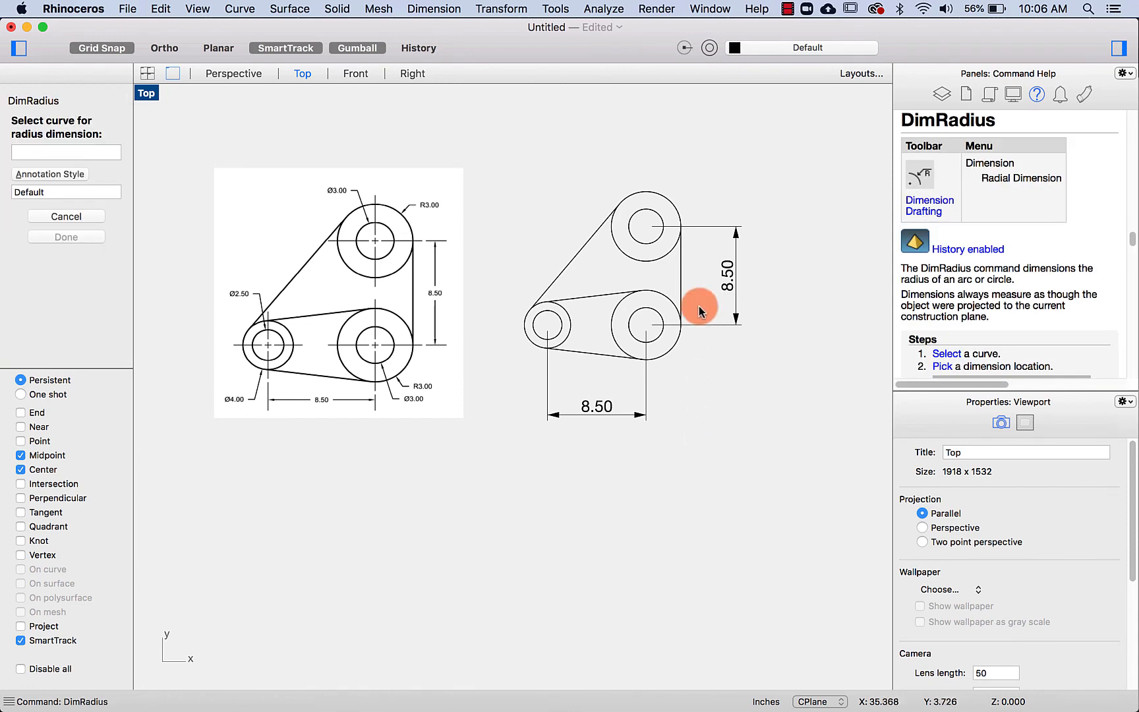
left_click(659, 192)
left_click(693, 176)
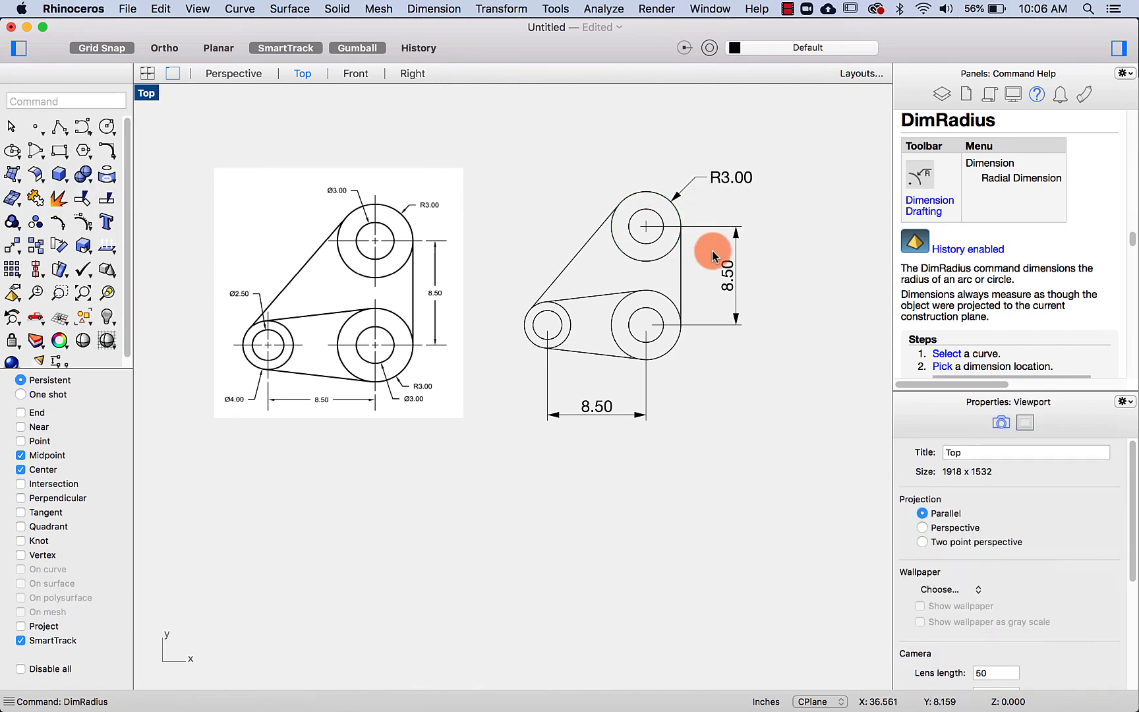
left_click(672, 352)
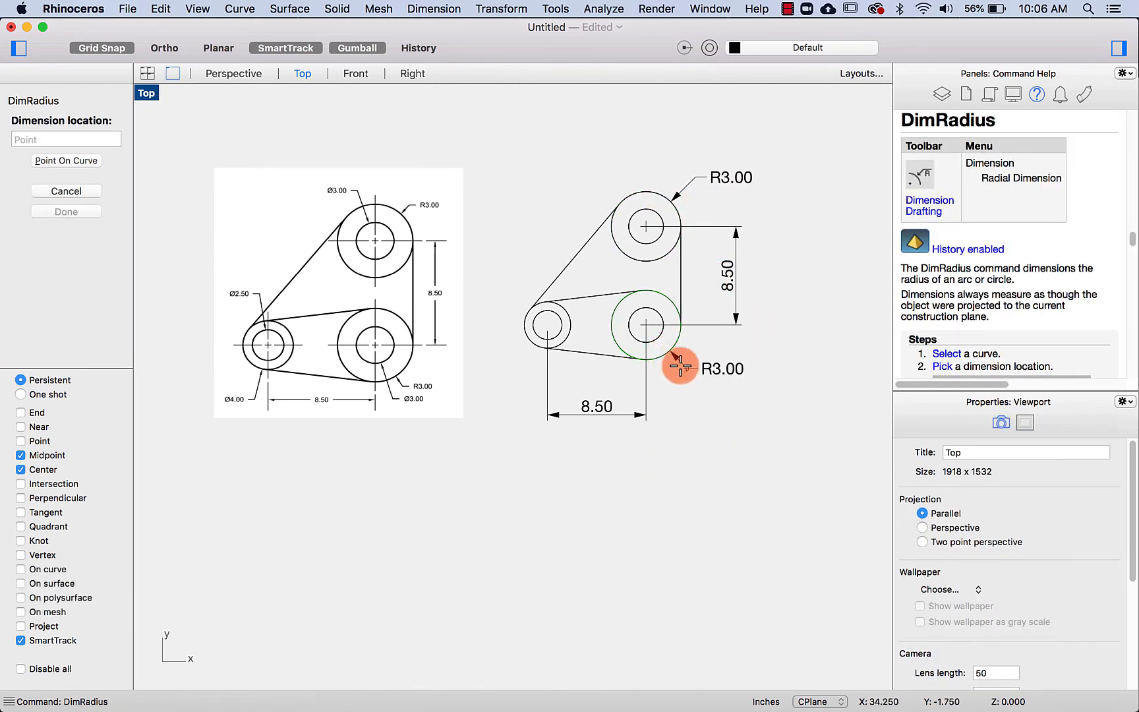
left_click(706, 383)
key("Escape")
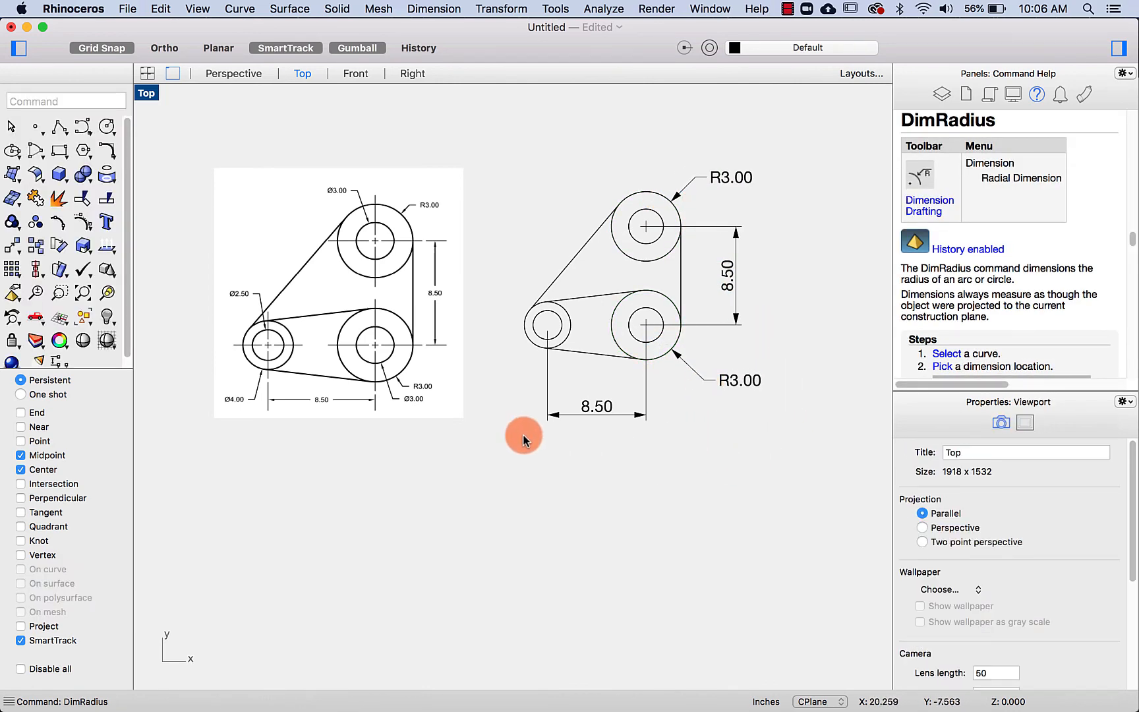
key("Return")
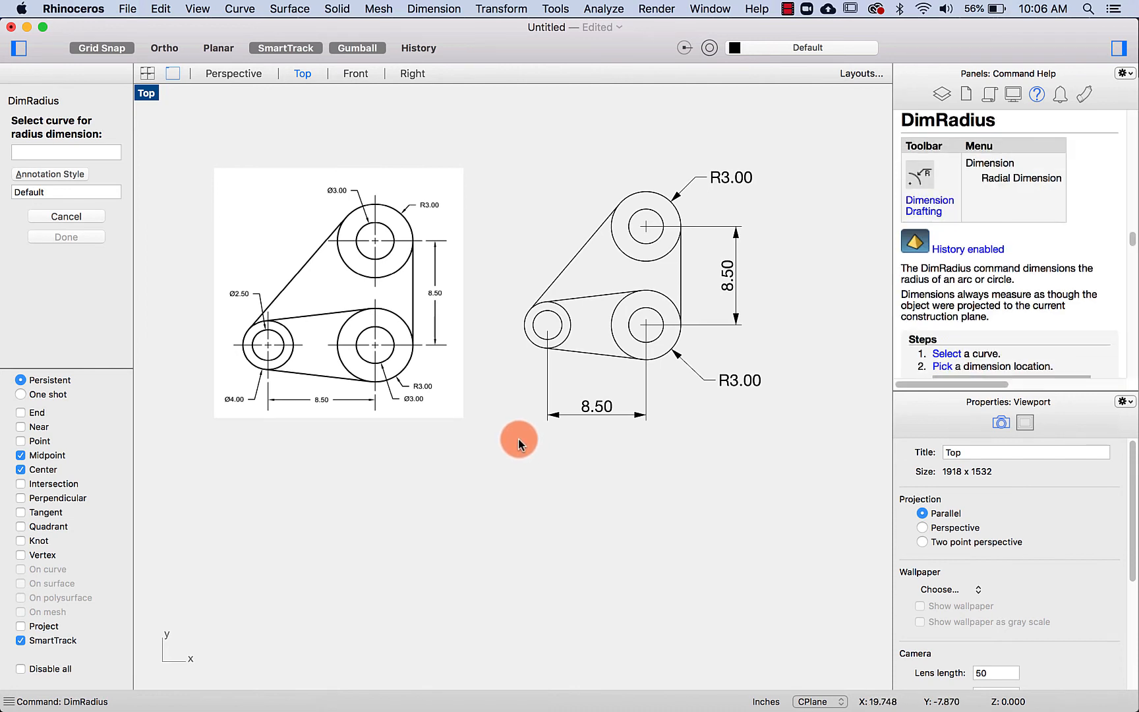
key("Escape")
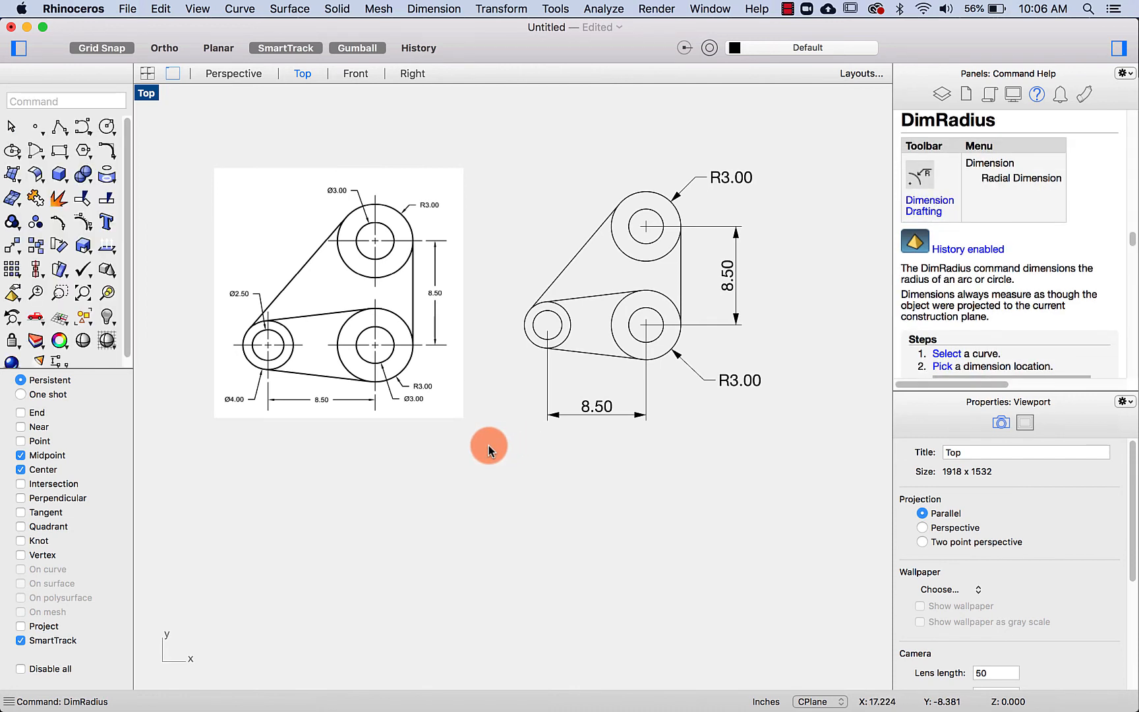
- Add a diameter dimension to the upper hub's inner circle, placing its label above and to the left of the hub
type("DimDiameter")
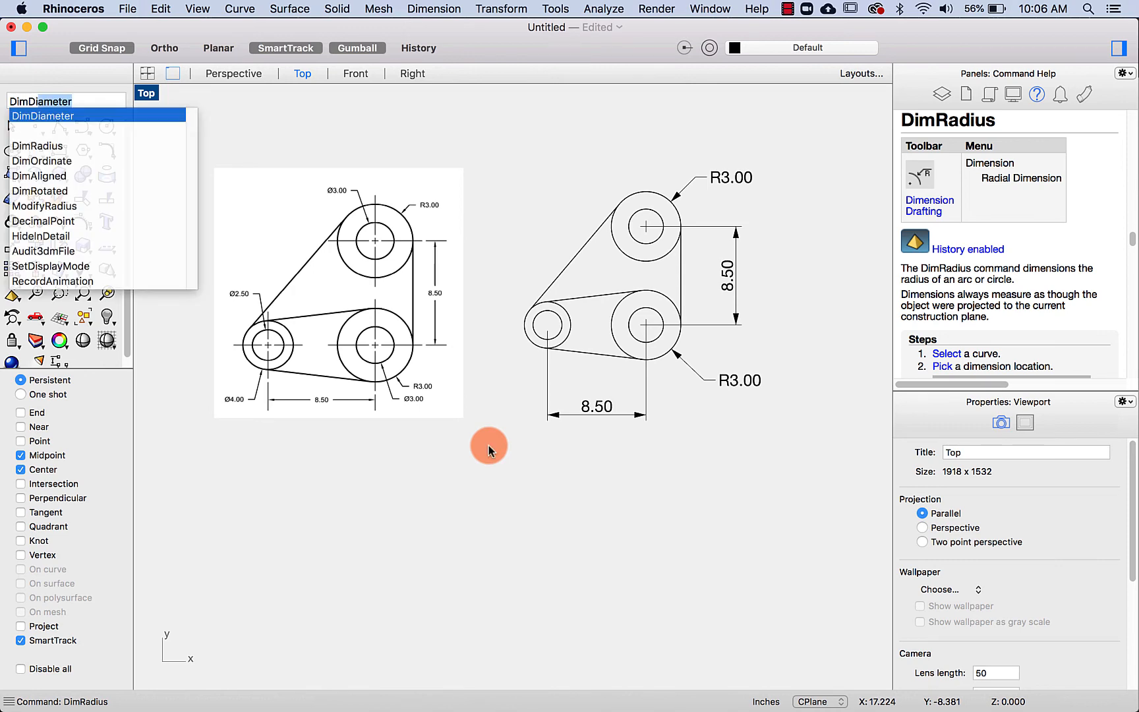
key("Return")
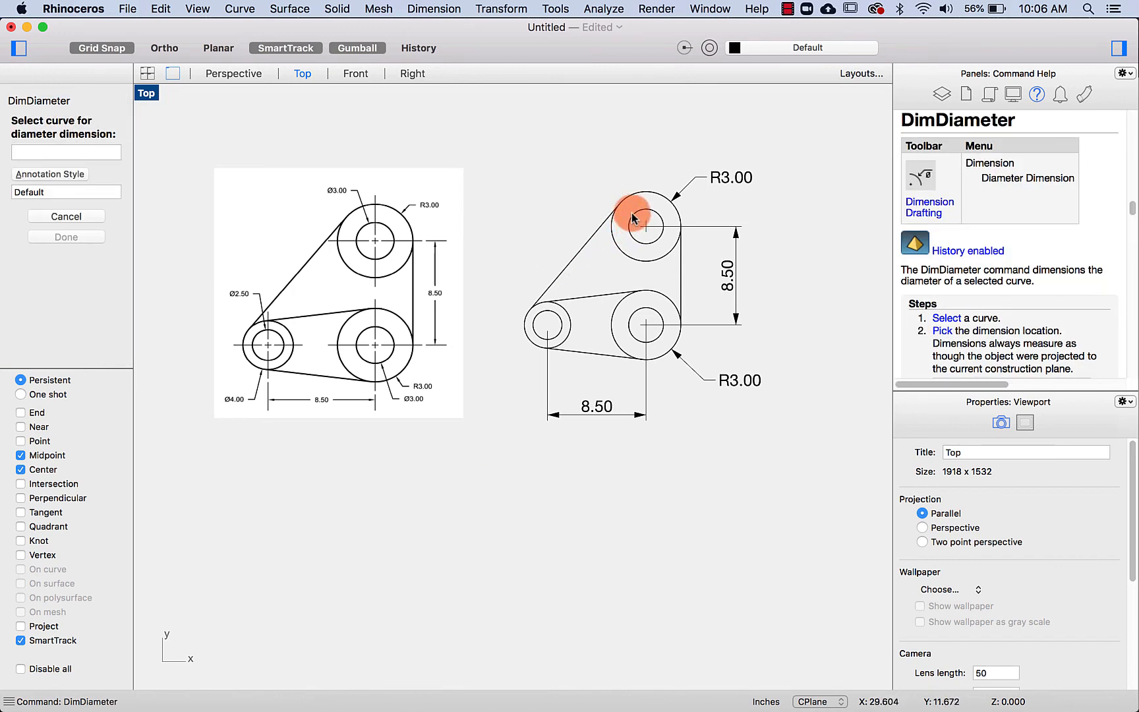
left_click(634, 215)
left_click(615, 153)
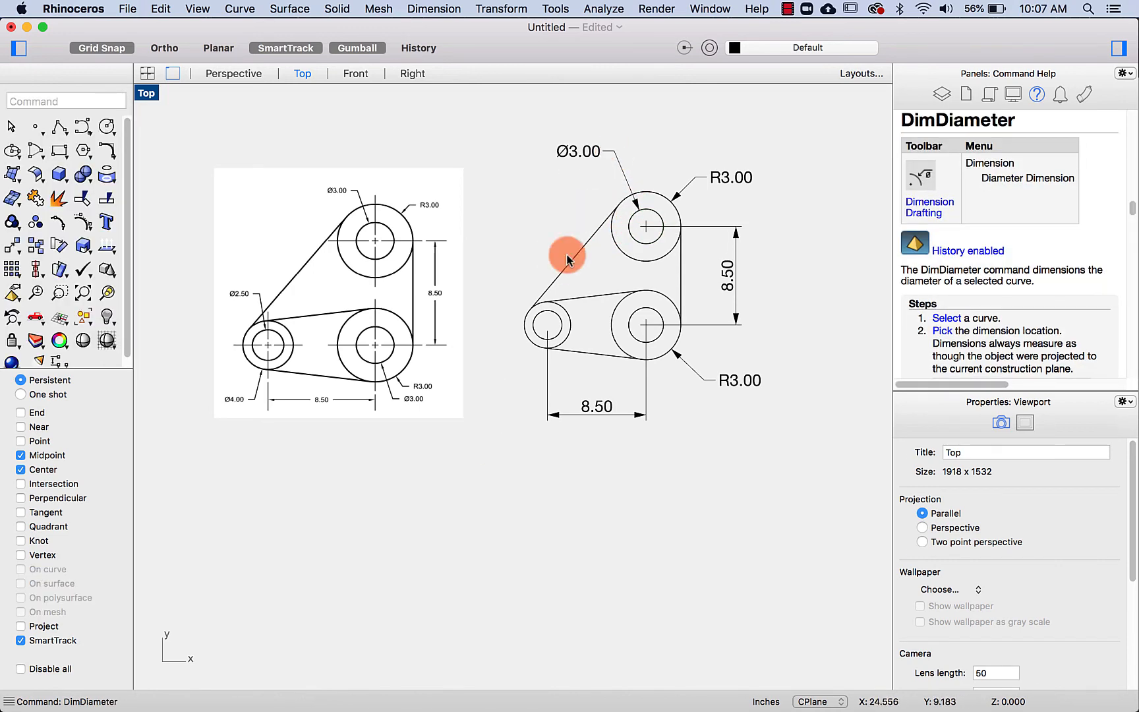
- Add diameter dimensions to the left hub's inner circle, labelled above left, and to its outer circle, labelled below left
key("Return")
left_click(544, 304)
left_click(528, 273)
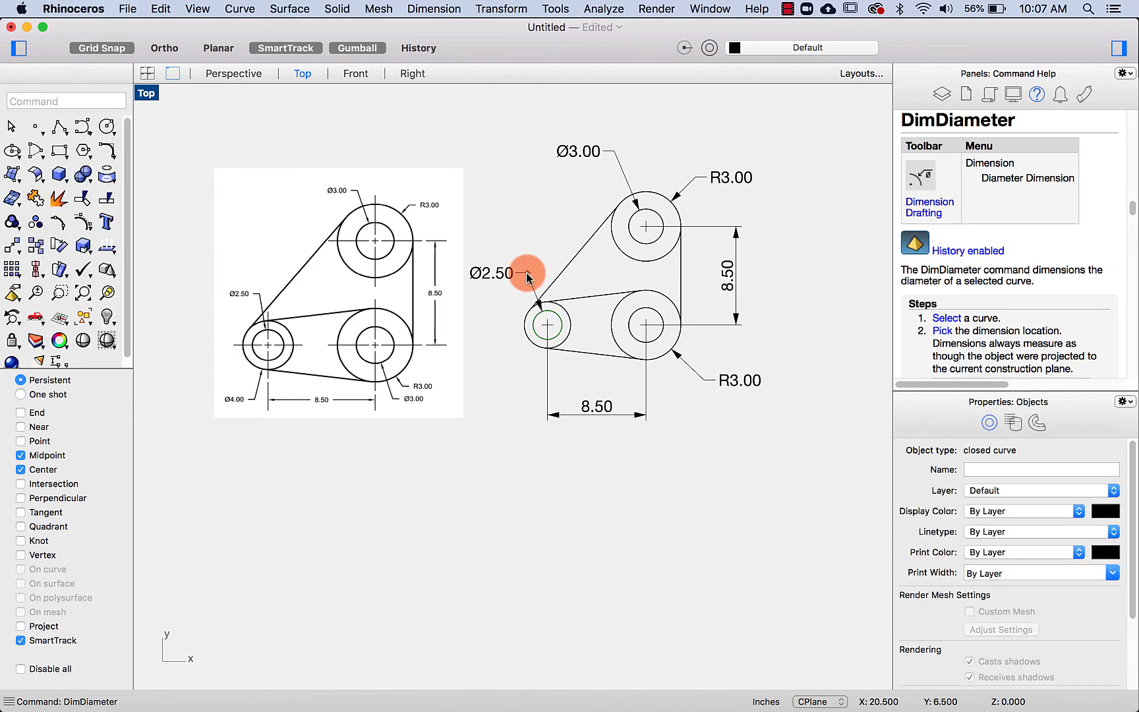
key("Return")
left_click(529, 338)
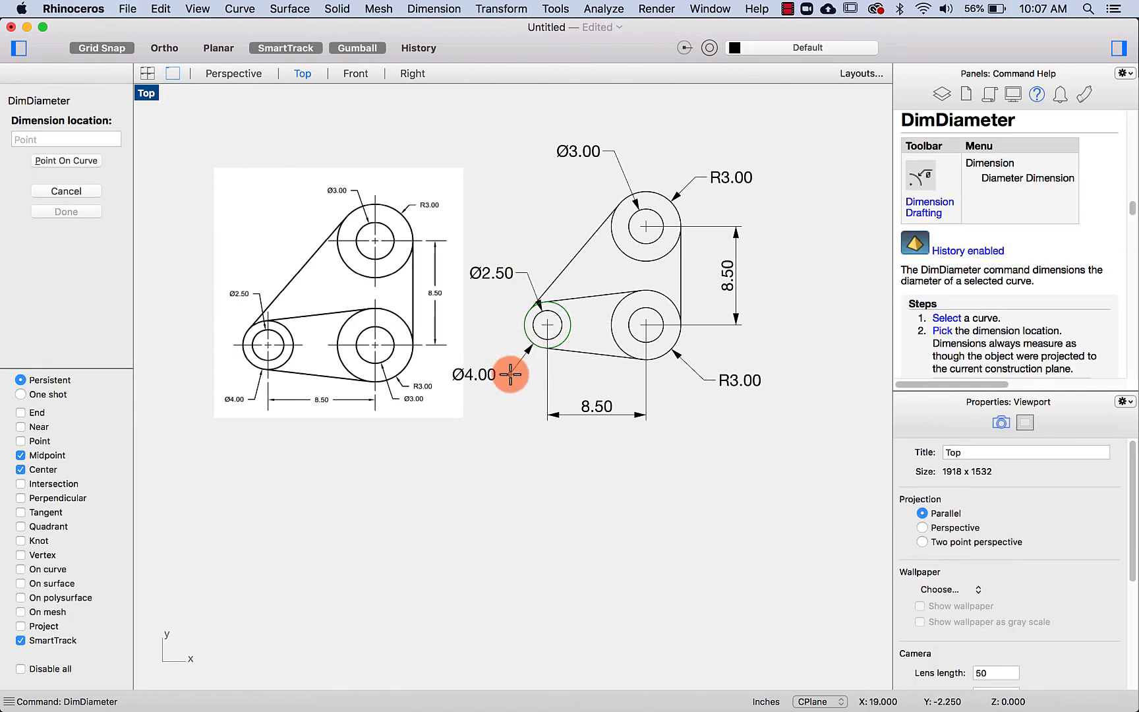
left_click(510, 375)
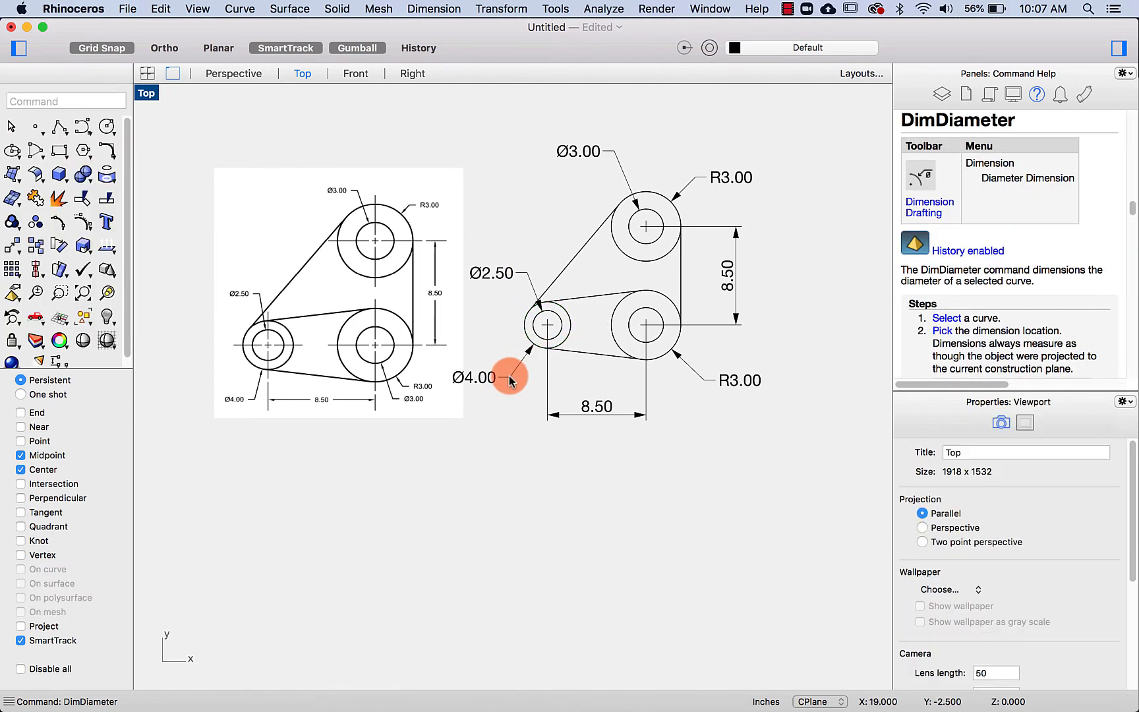
- Add a diameter dimension to the lower-right hub's inner circle, placing its label below the hub's radius label
key("Return")
left_click(649, 343)
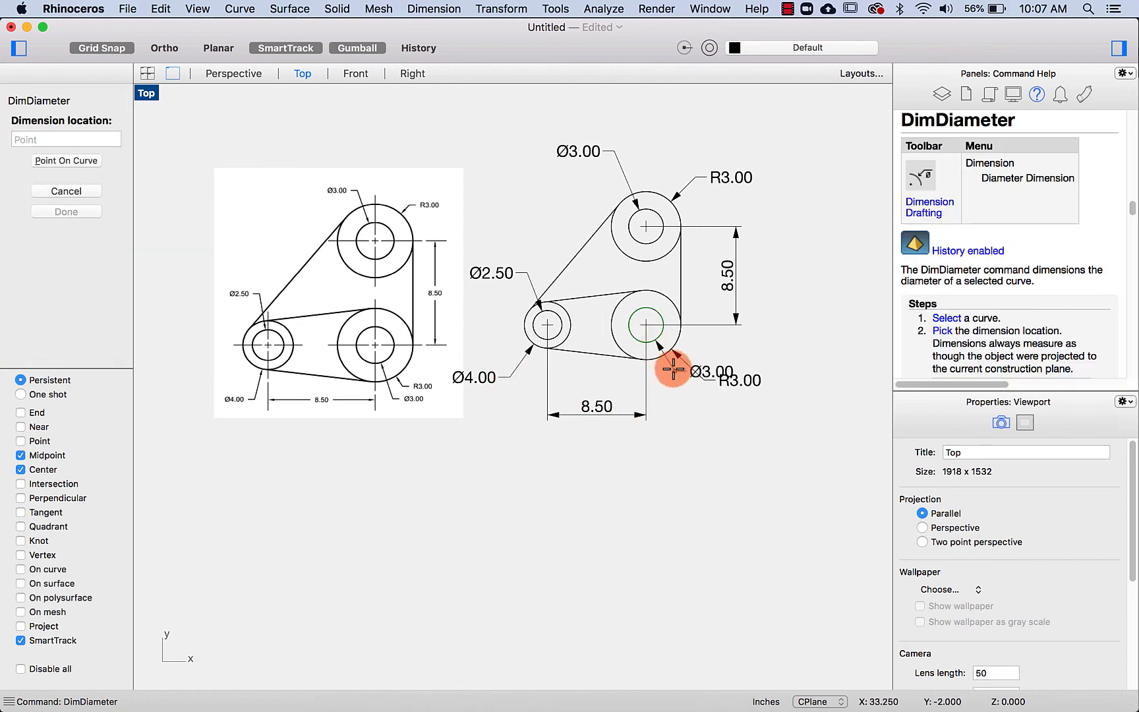
left_click(692, 414)
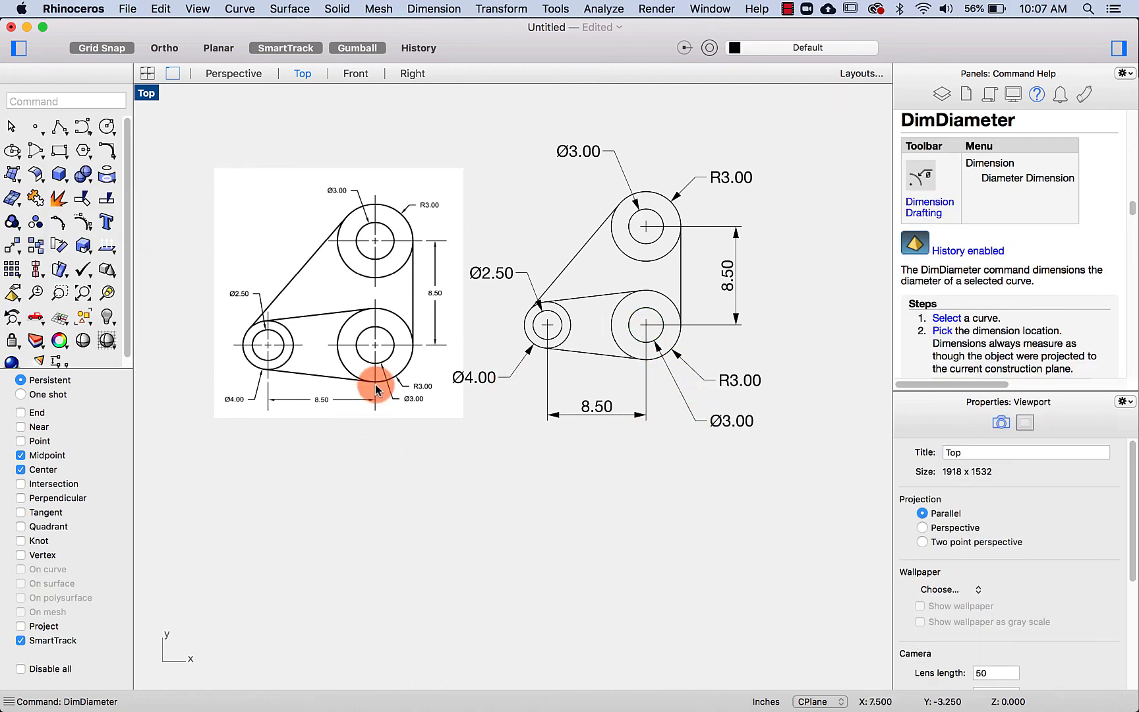
- Move the reference picture slightly to the left, away from the dimensioned drawing, and deselect it
left_click_drag(376, 385, 352, 388)
left_click(525, 458)
right_click_drag(535, 456, 554, 451)
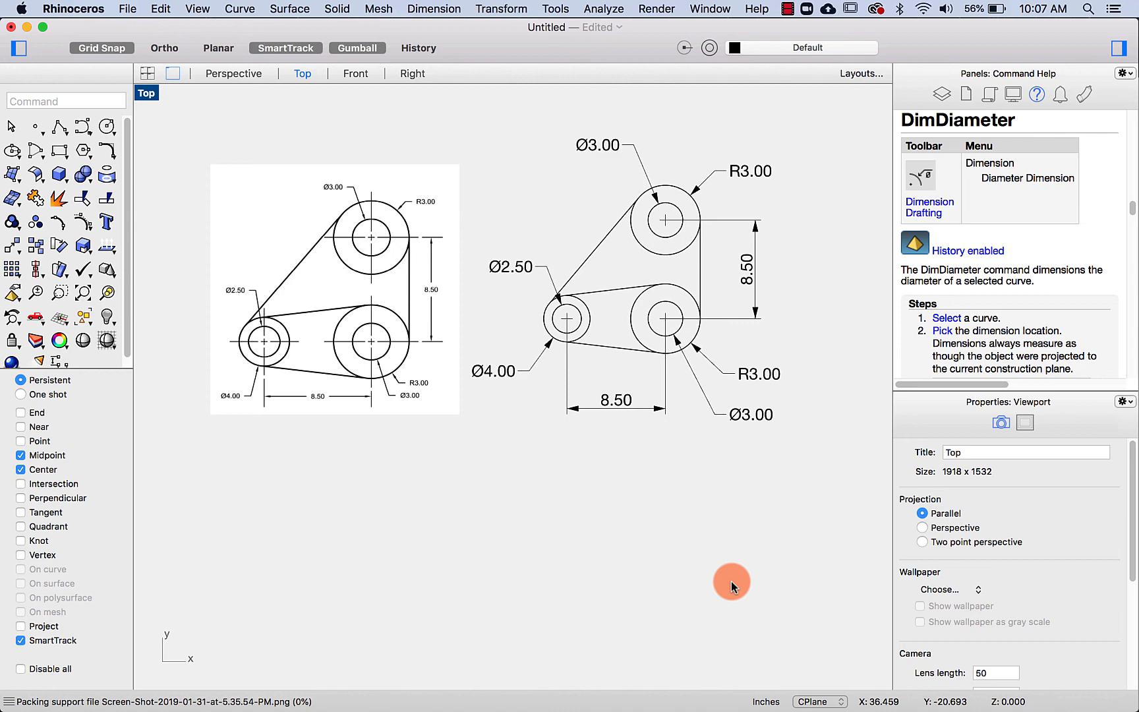
- Open the document settings with the Settings command
type("SetTing")
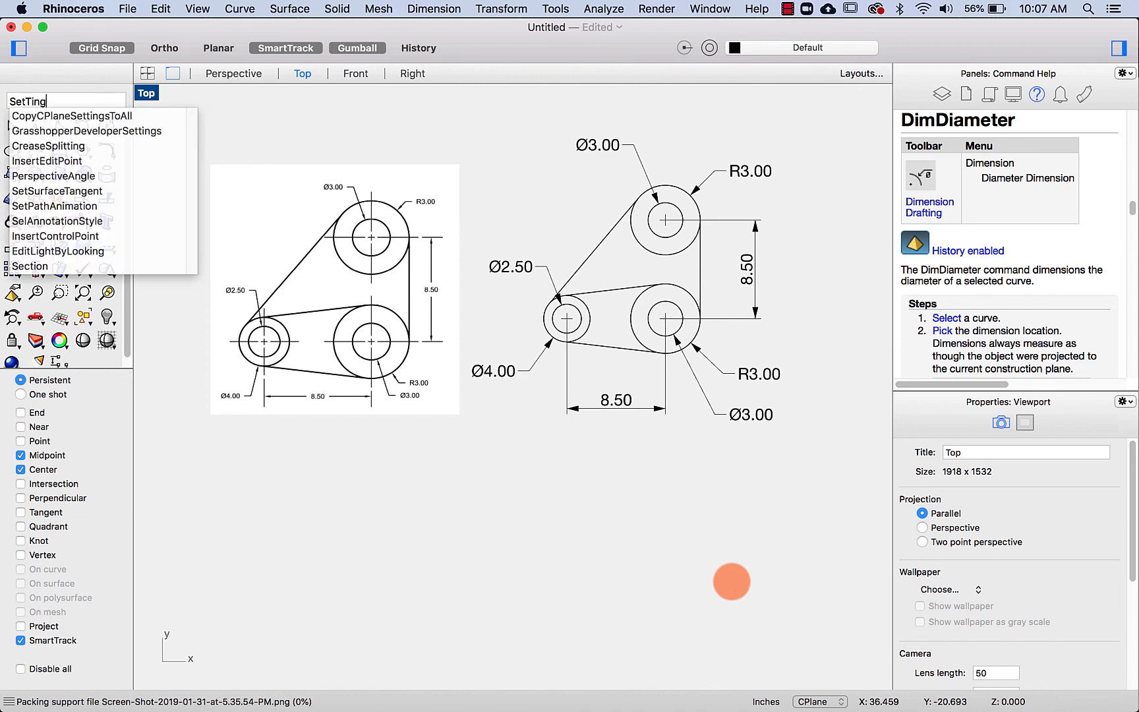
key("BackSpace")
key("BackSpace")
key("BackSpace")
key("BackSpace")
type("tings")
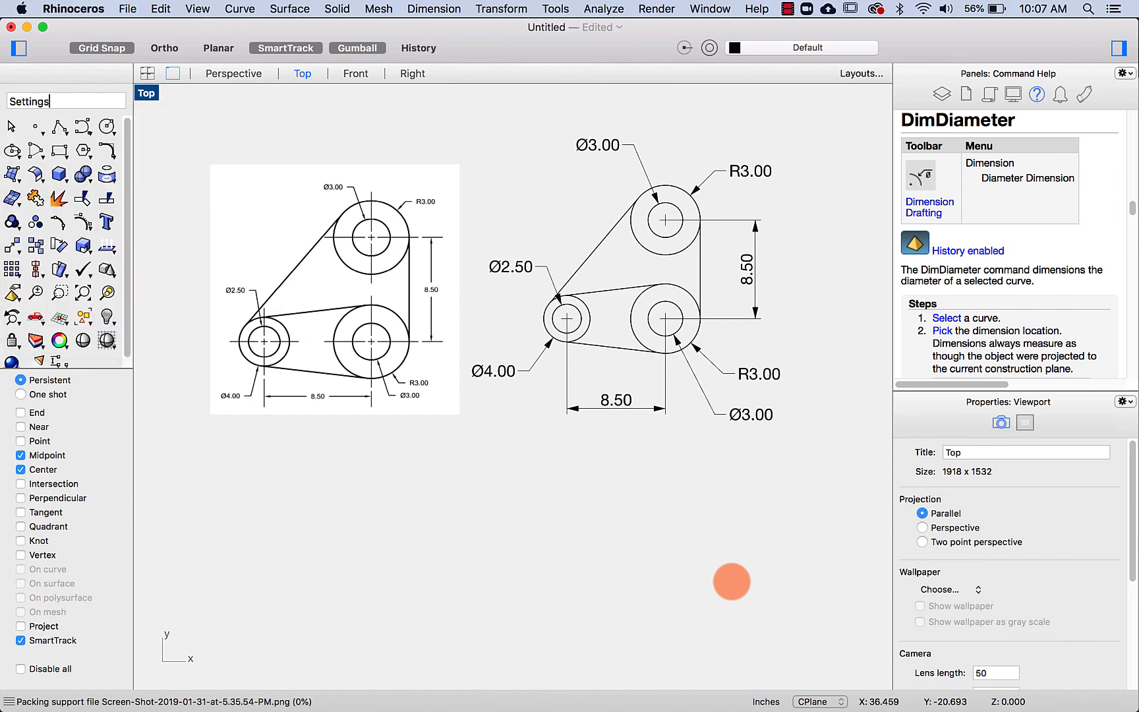
key("Return")
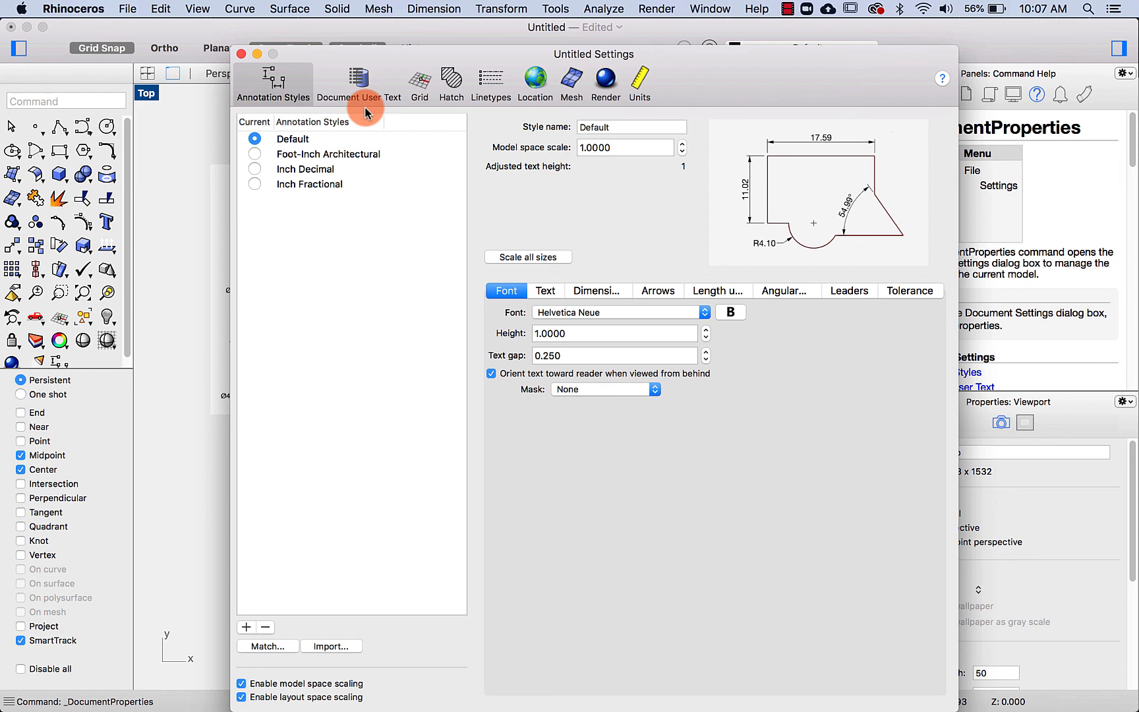
- Look through the document's unit, linetype, hatch and grid settings, ending at the annotation styles
left_click(644, 84)
left_click(575, 87)
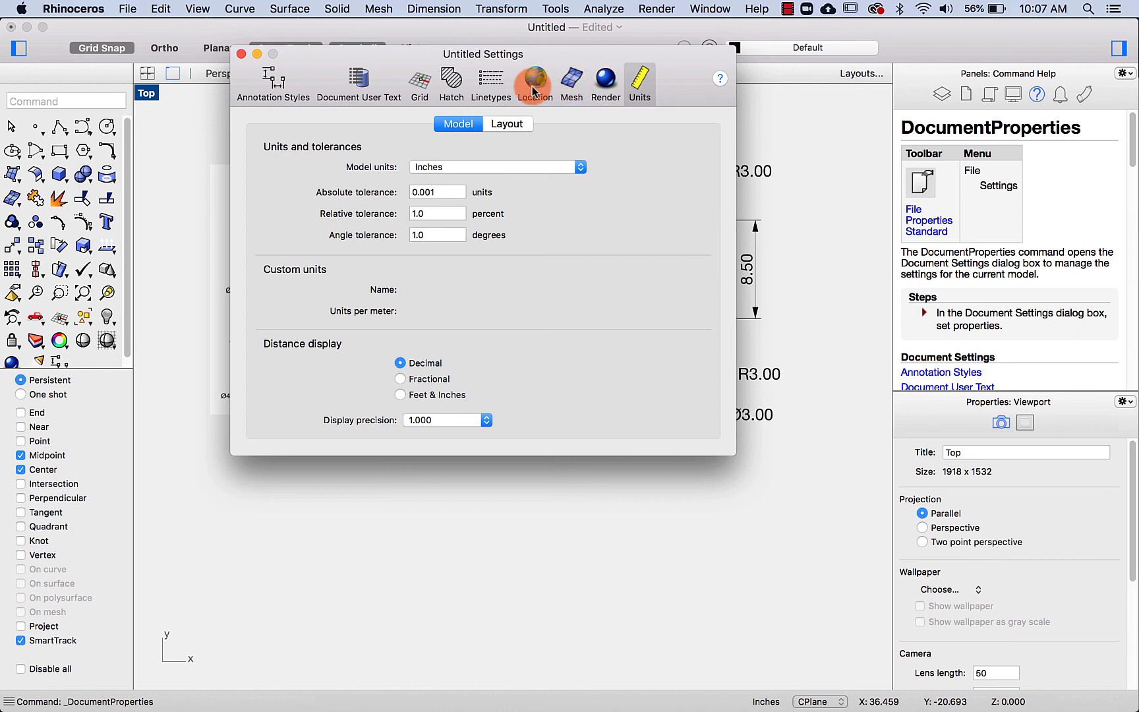
left_click(492, 83)
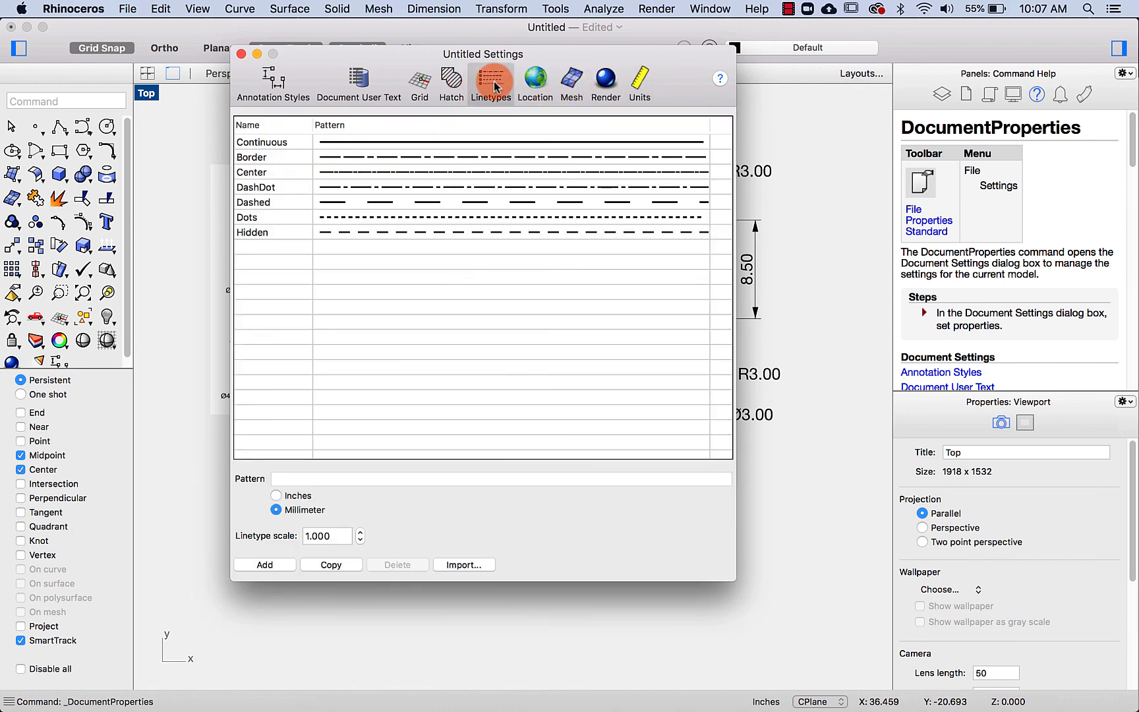
left_click(450, 84)
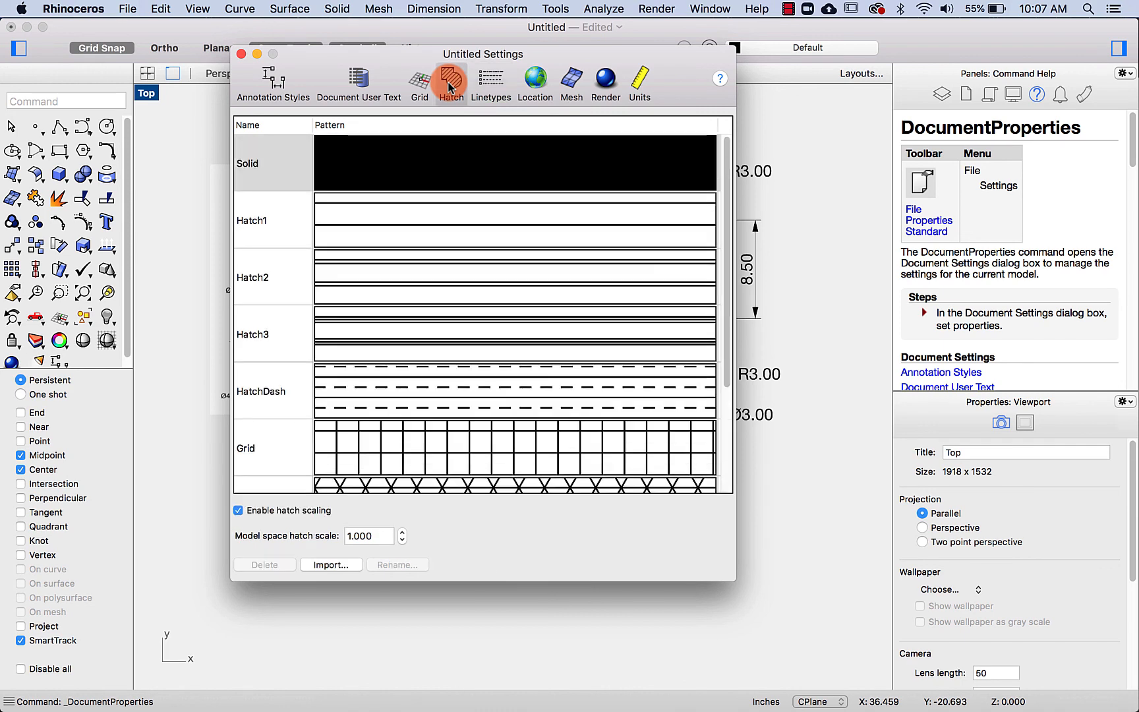
left_click(418, 83)
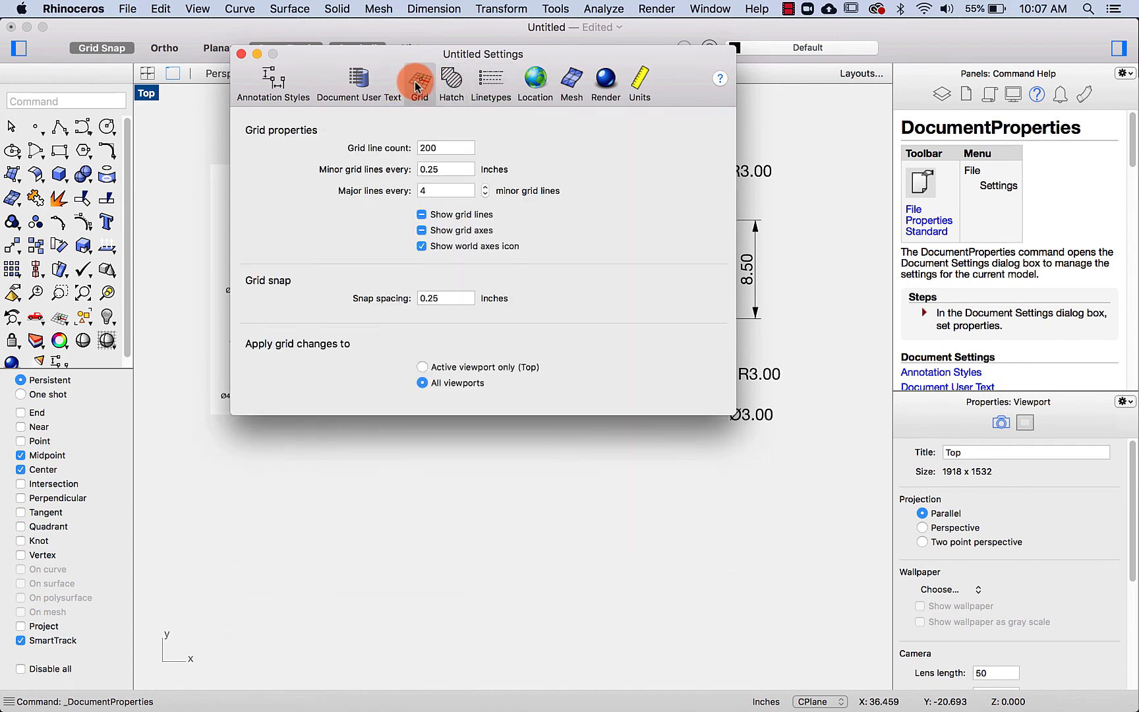
left_click(284, 83)
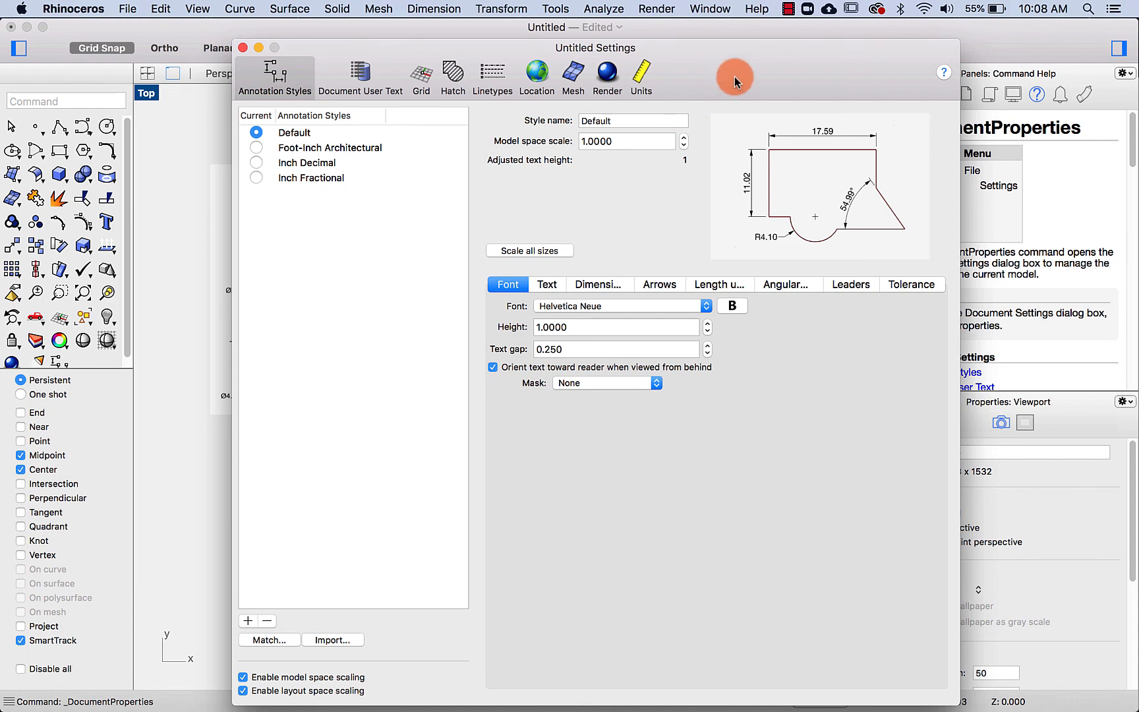
- Set the text height of the Default annotation style to 0.5
mouse_move(729, 77)
left_mouse_down()
mouse_move(923, 79)
mouse_move(397, 162)
mouse_move(401, 148)
left_mouse_up()
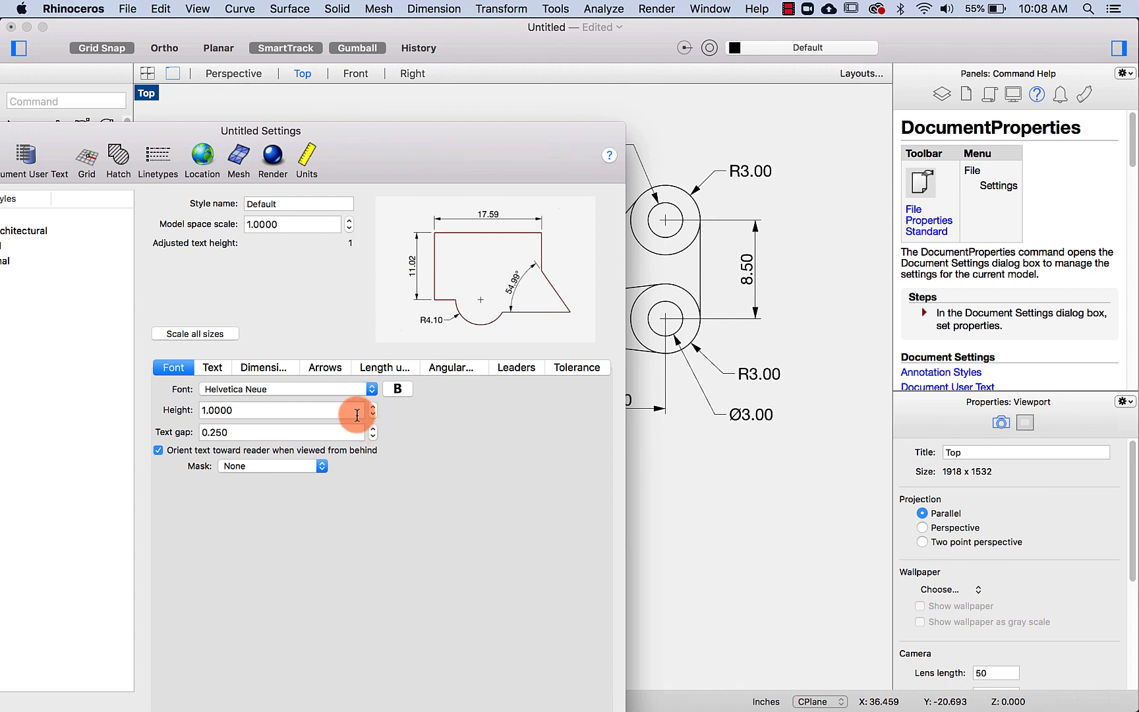
left_click_drag(359, 409, 166, 404)
type(".5")
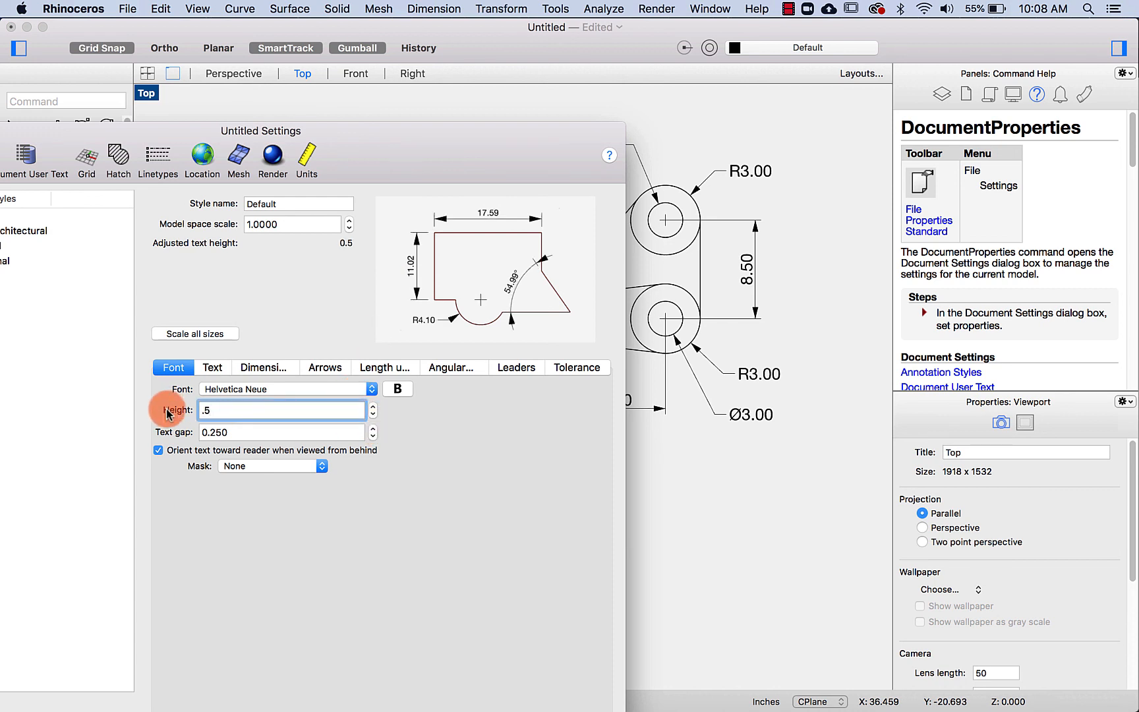
- Set the Default style's two dimension arrowheads to Thinner arrow and its leader arrowhead to Thin arrow, and close the document settings
left_click(214, 370)
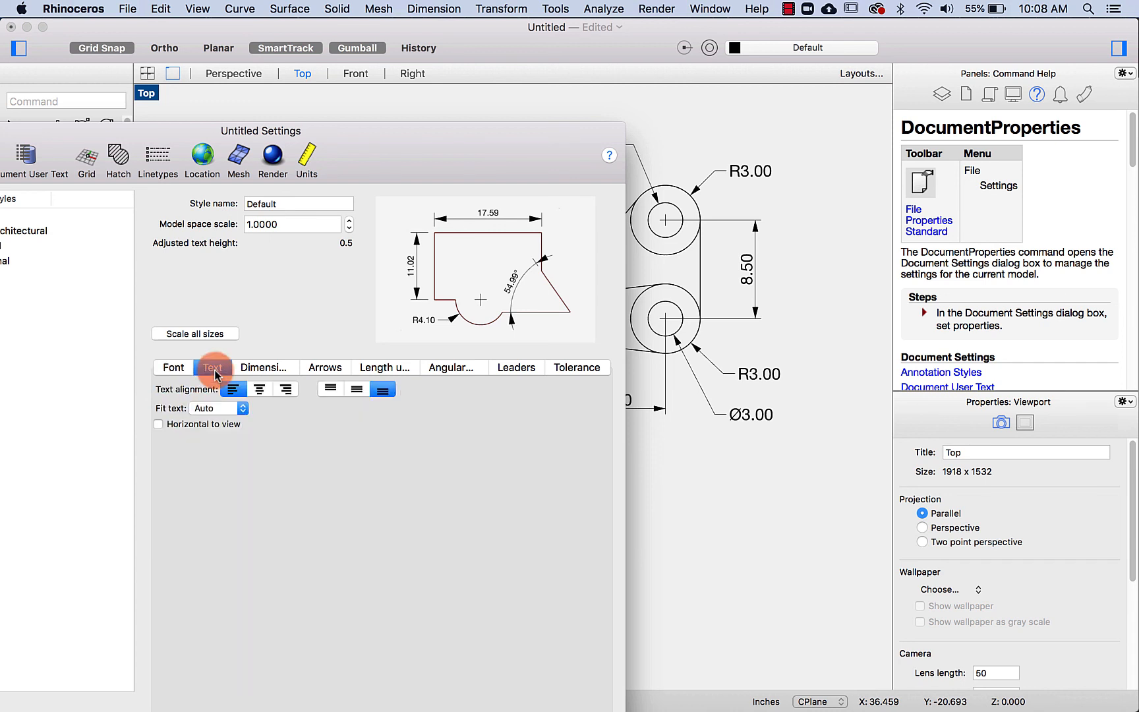
left_click(326, 369)
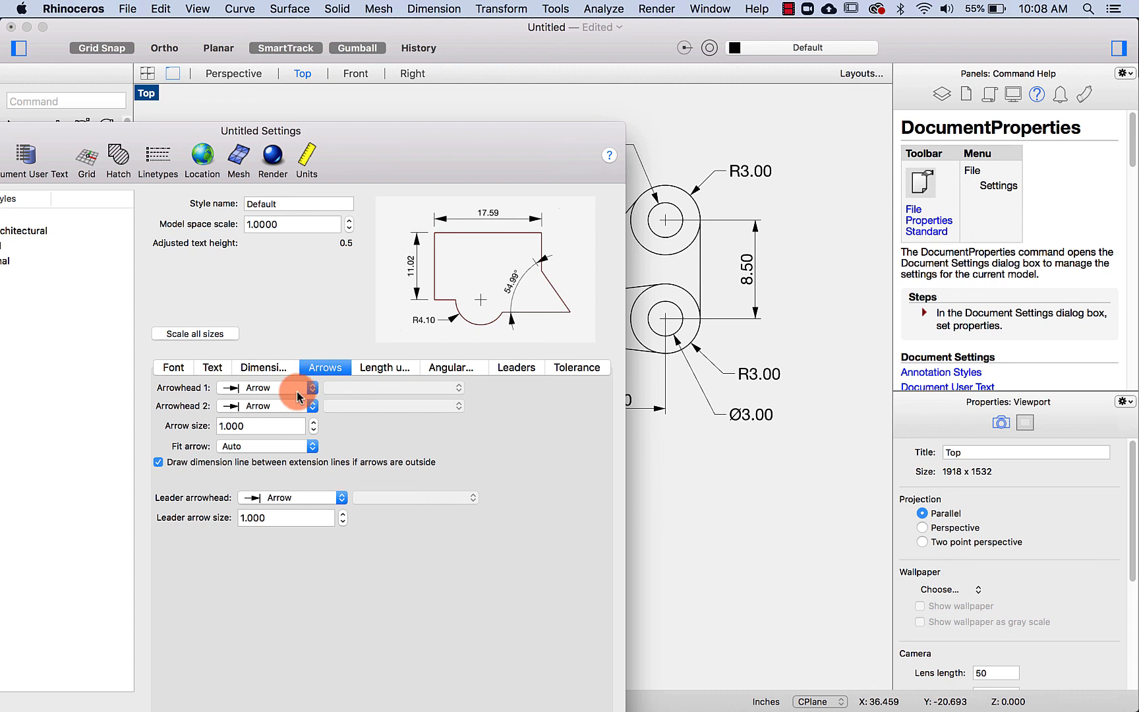
left_click(305, 389)
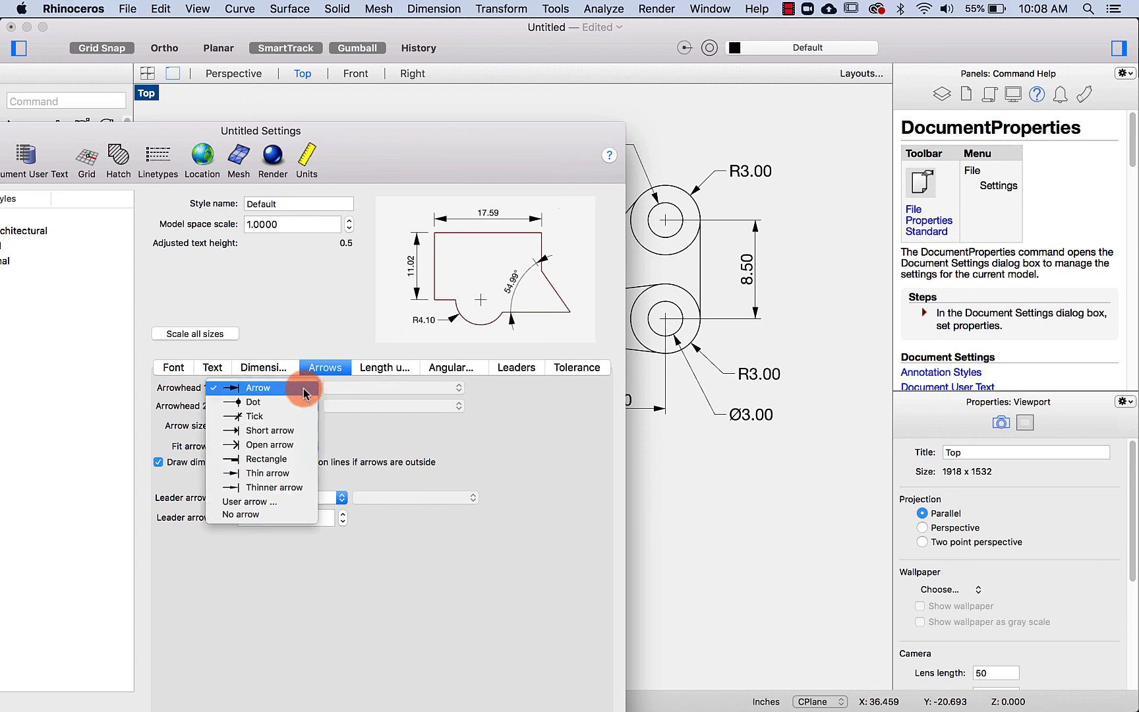
left_click(288, 488)
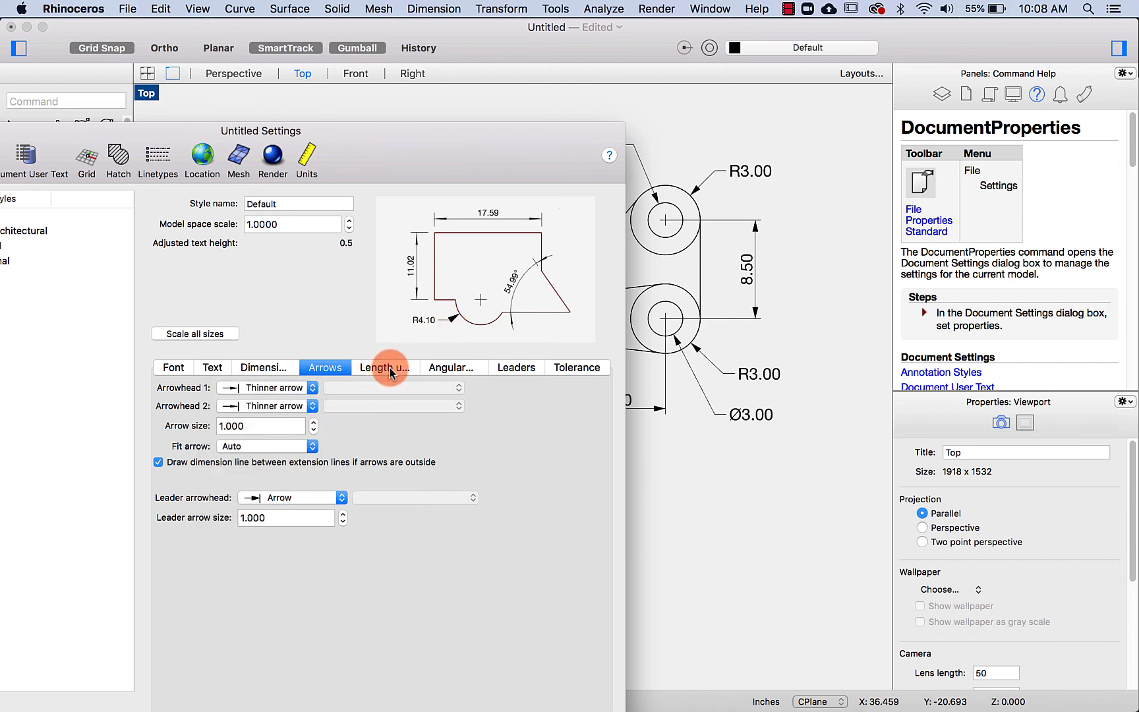
left_click(314, 494)
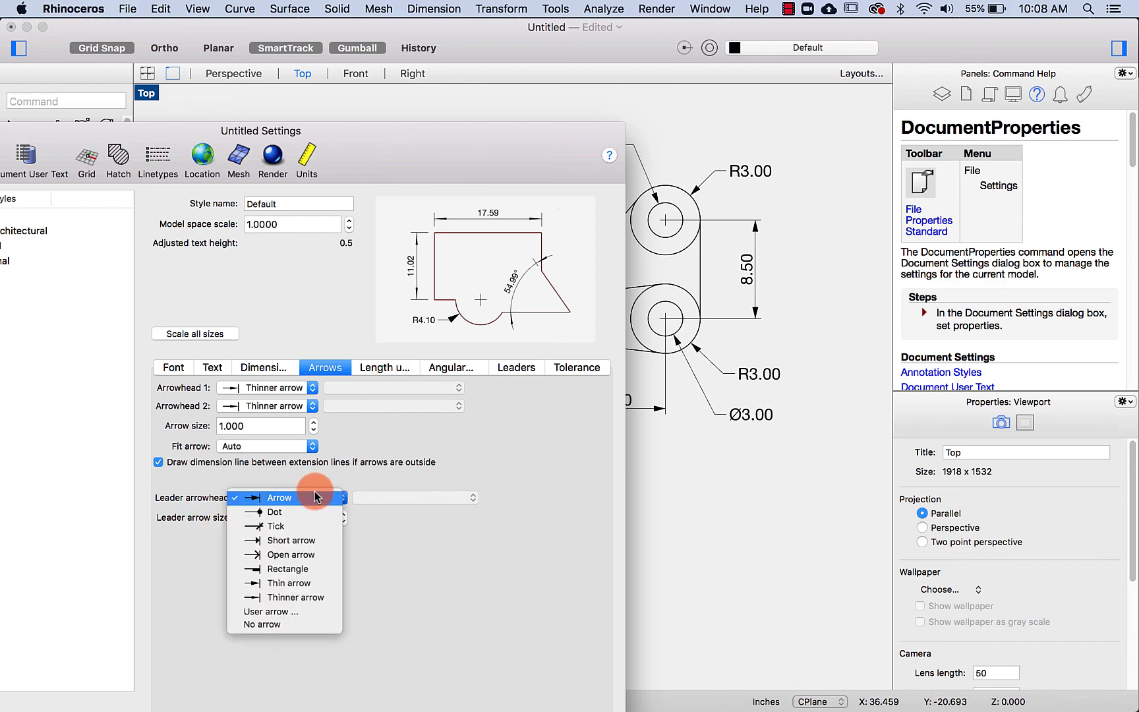
left_click(303, 582)
left_click_drag(398, 153, 778, 117)
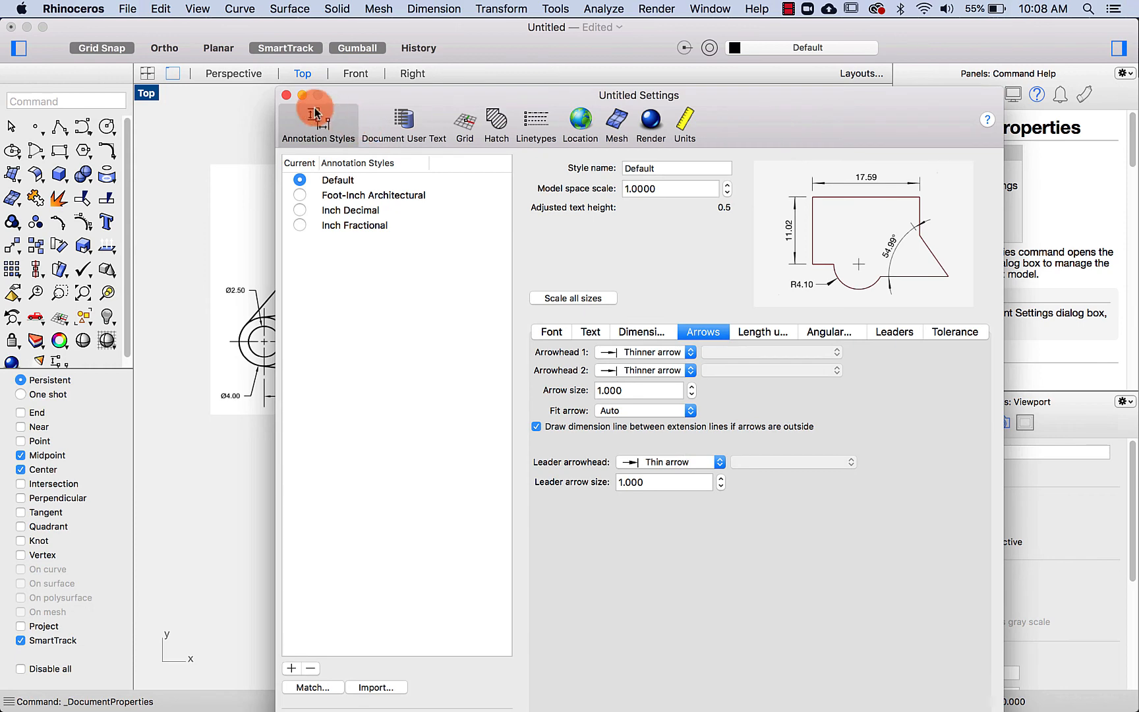
left_click(286, 94)
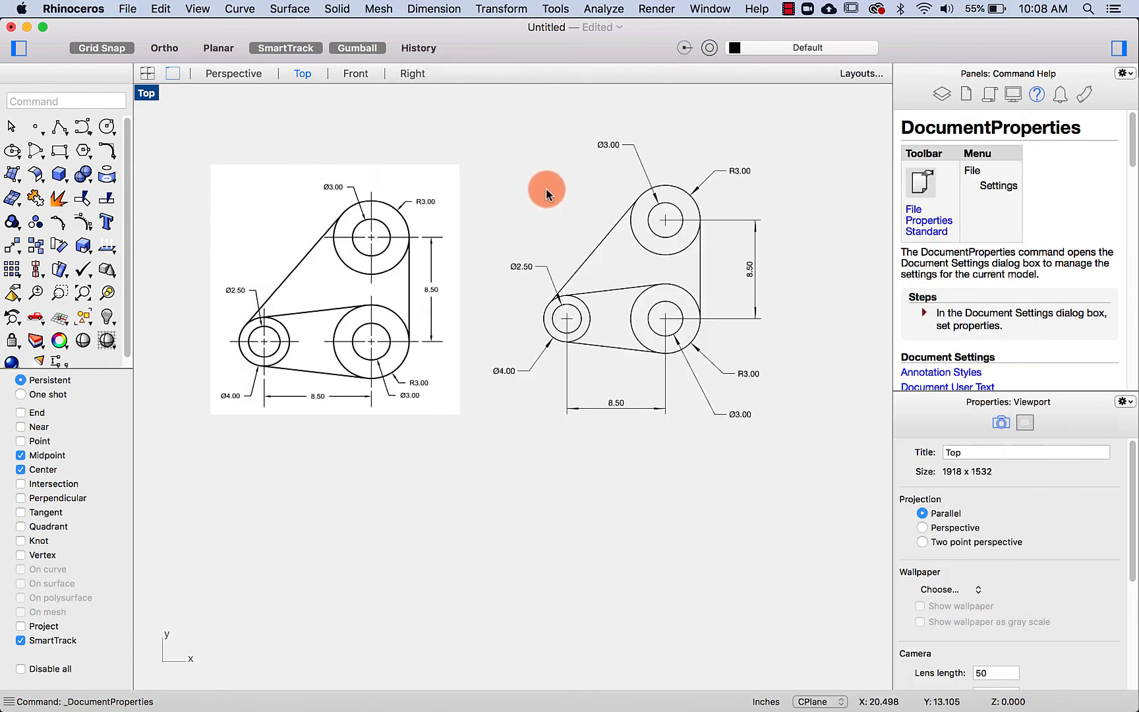
- Undo the last Gumball move
key("super+z")
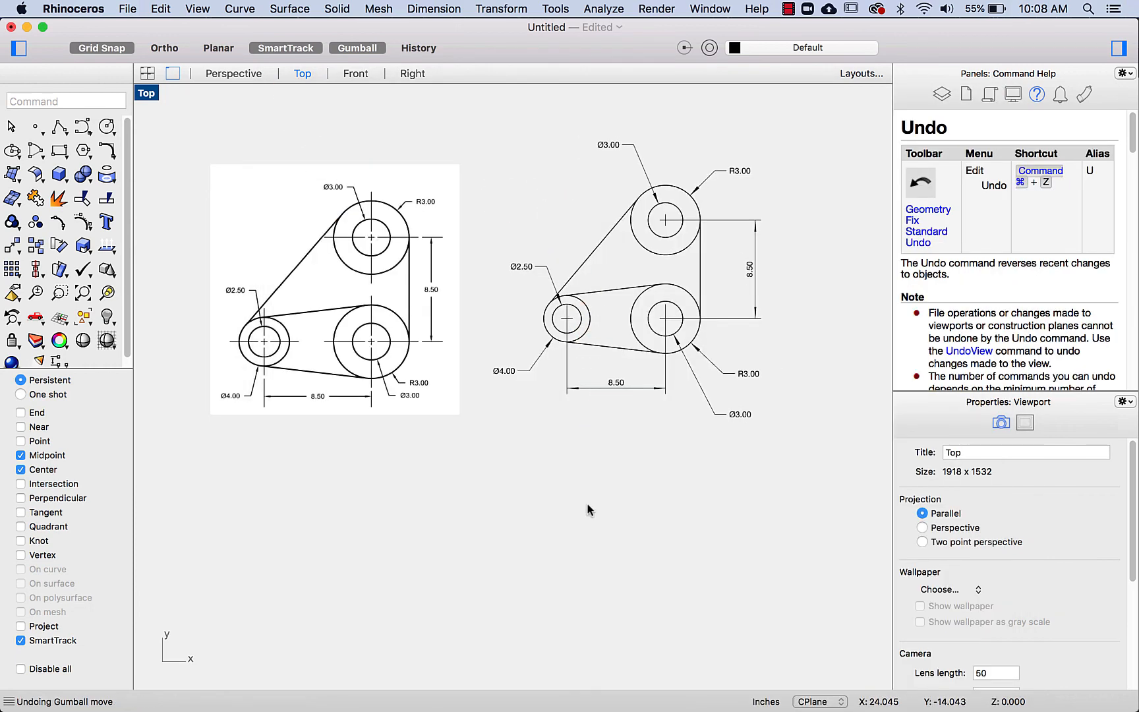